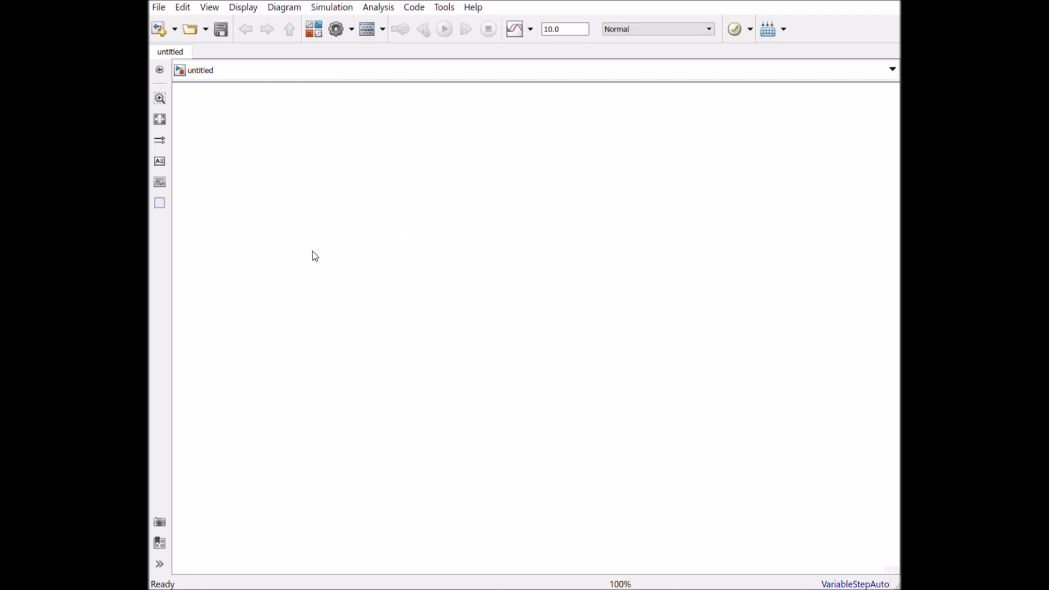
- Add a Constant block to the upper part of the empty model
key(ctrl+v)
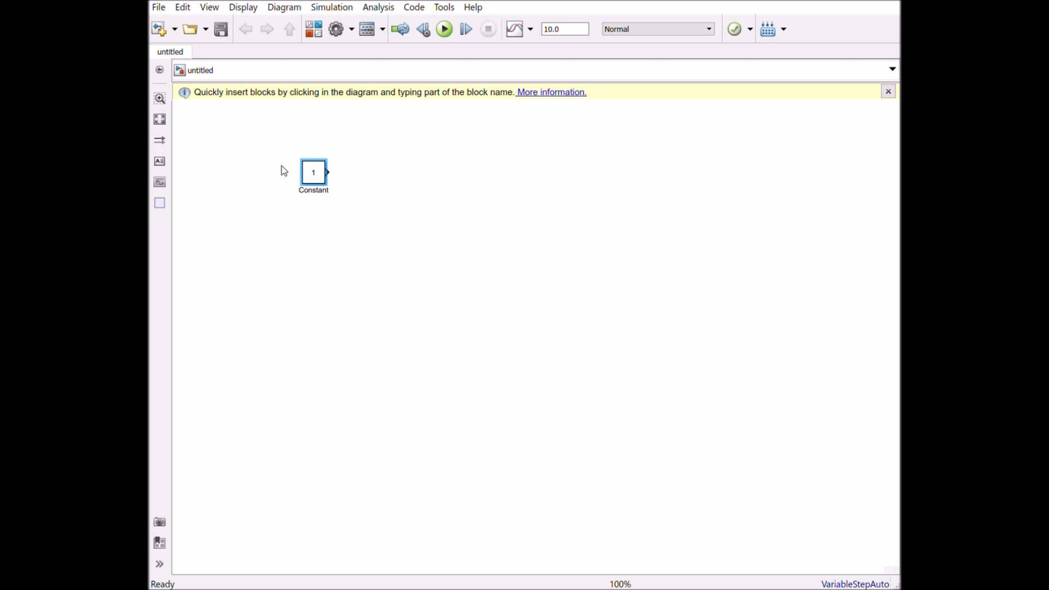
scroll(315, 220, up, 1)
click(316, 193)
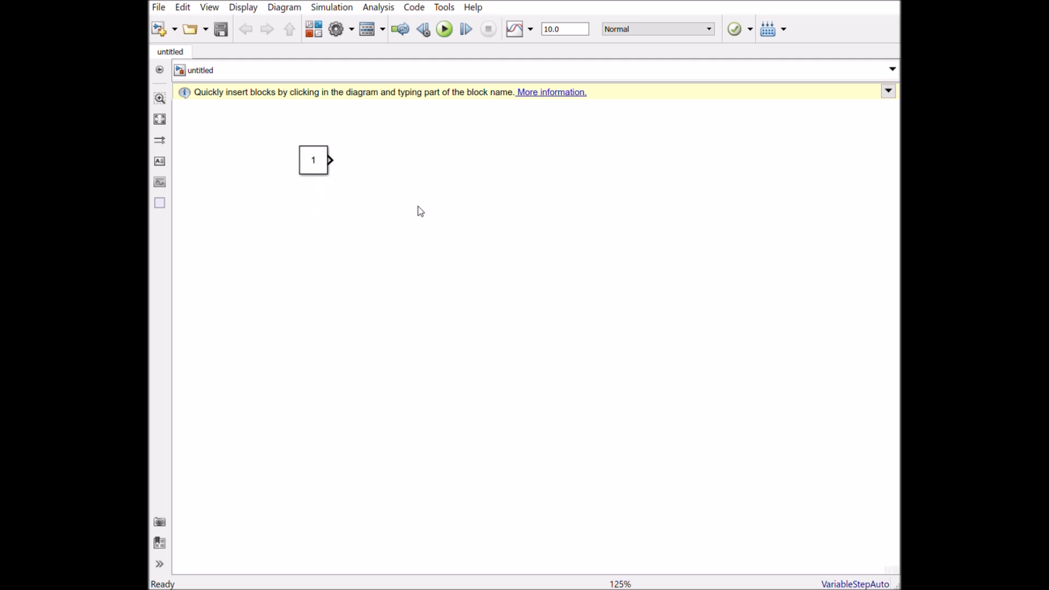
click(320, 165)
scroll(327, 238, up, 2)
click(320, 215)
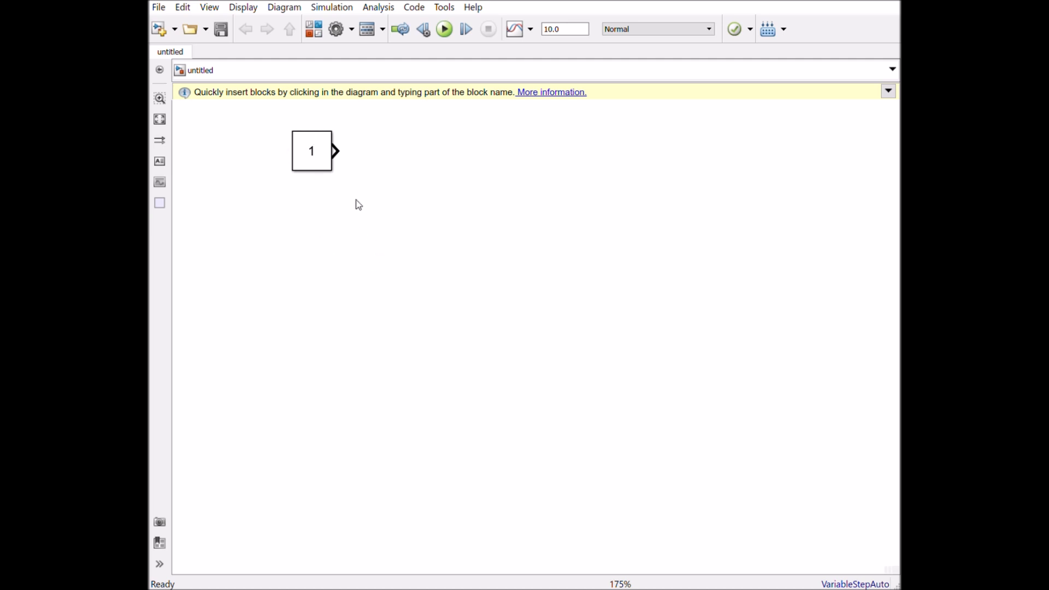
- Rename the Constant block "Diámetro D (m)" and set its constant value to 2
double_click(315, 185)
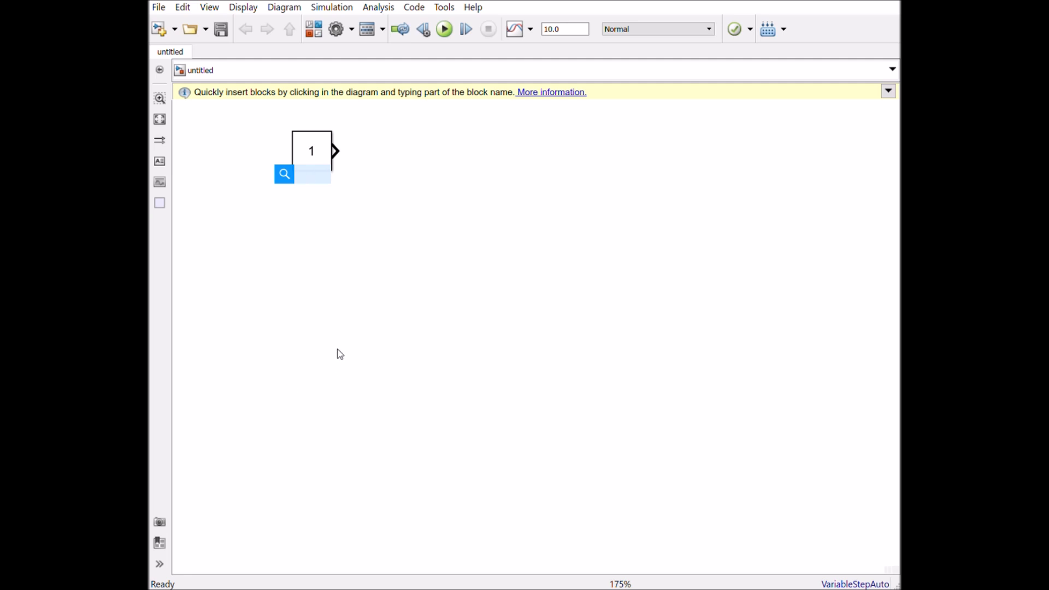
click(337, 350)
click(314, 163)
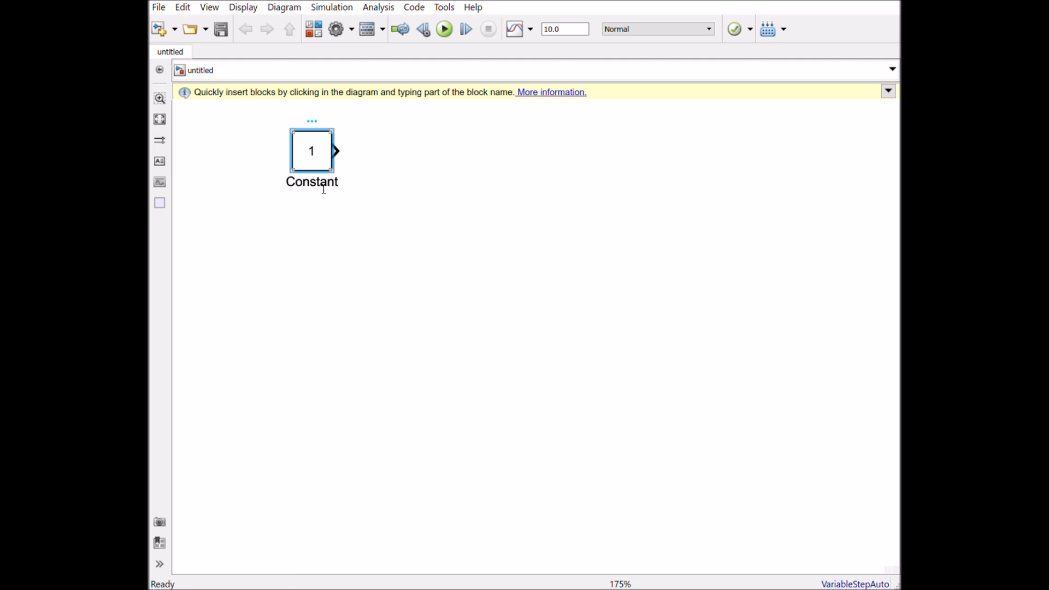
drag(345, 189, 279, 190)
text(Diámetro)
text(D (m))
double_click(315, 149)
drag(151, 197, 326, 282)
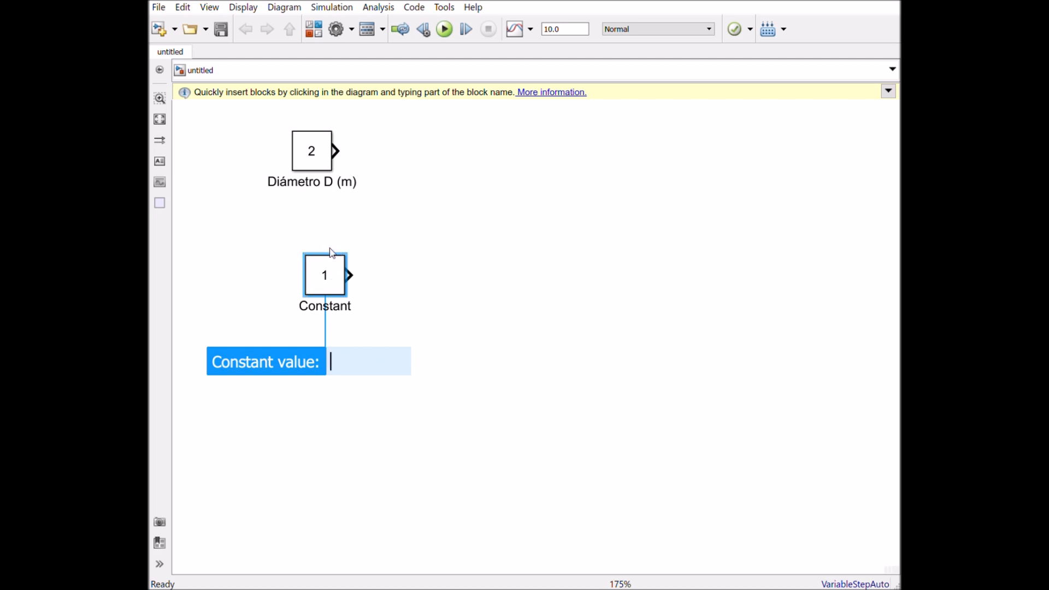
drag(323, 276, 304, 294)
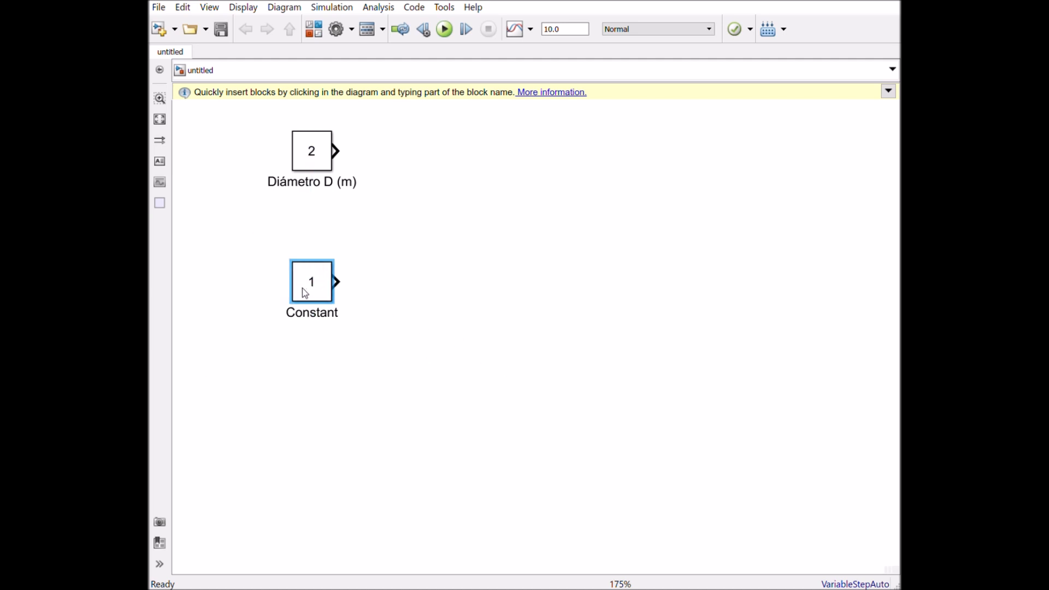
drag(411, 339, 254, 225)
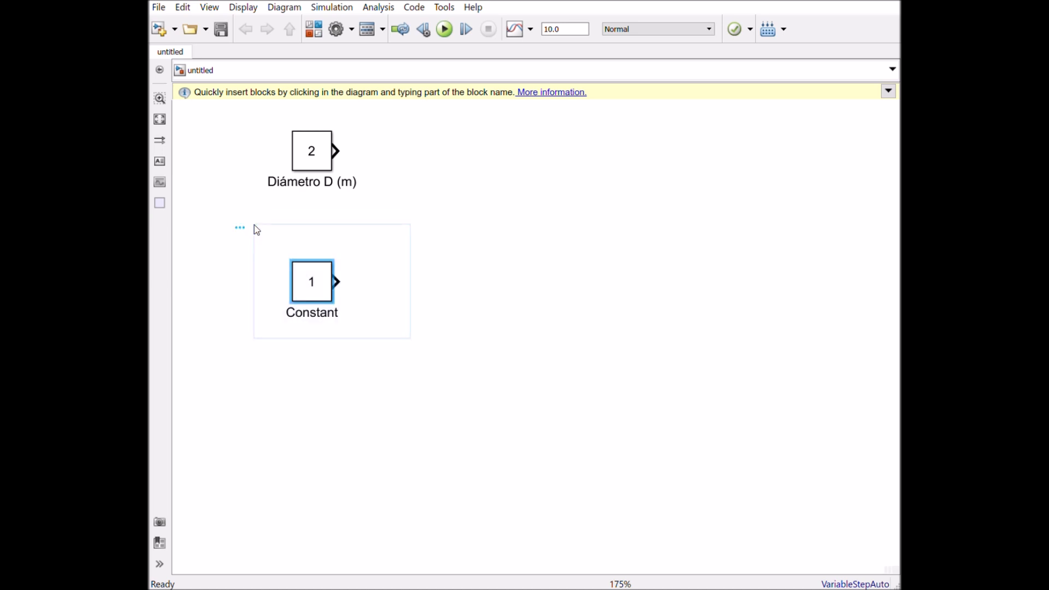
key(Delete)
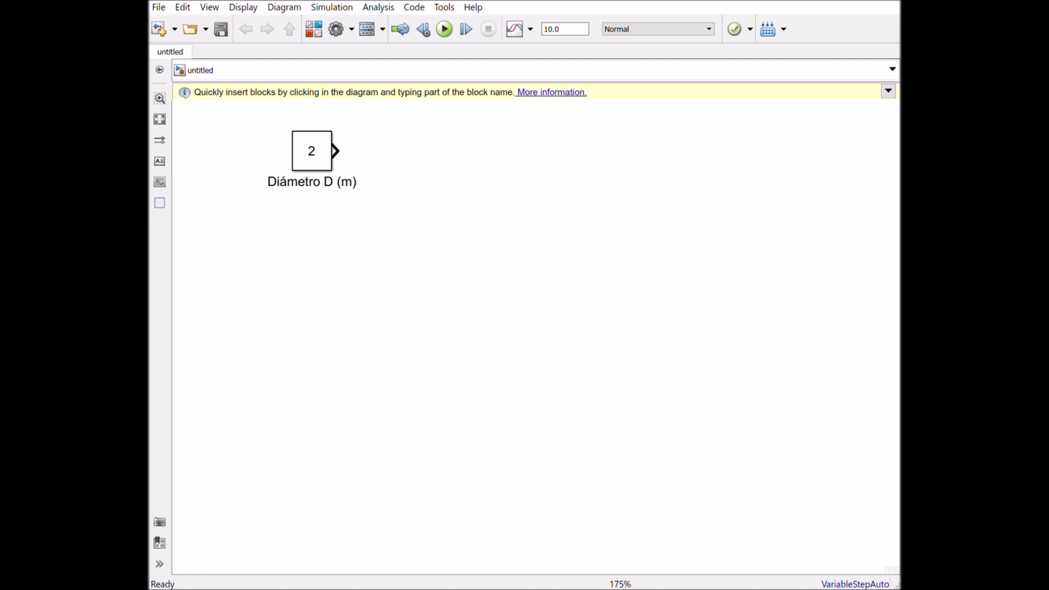
- Add a Math Function block set to |u|^2 after the Diámetro D (m) constant and connect the constant to its input
key(ctrl+t)
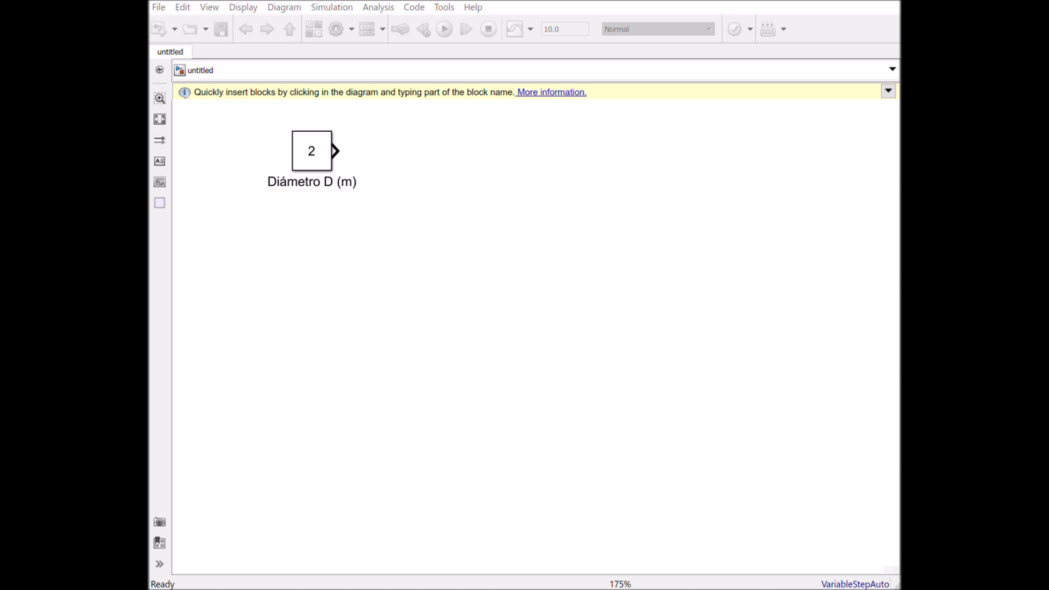
drag(189, 335, 445, 159)
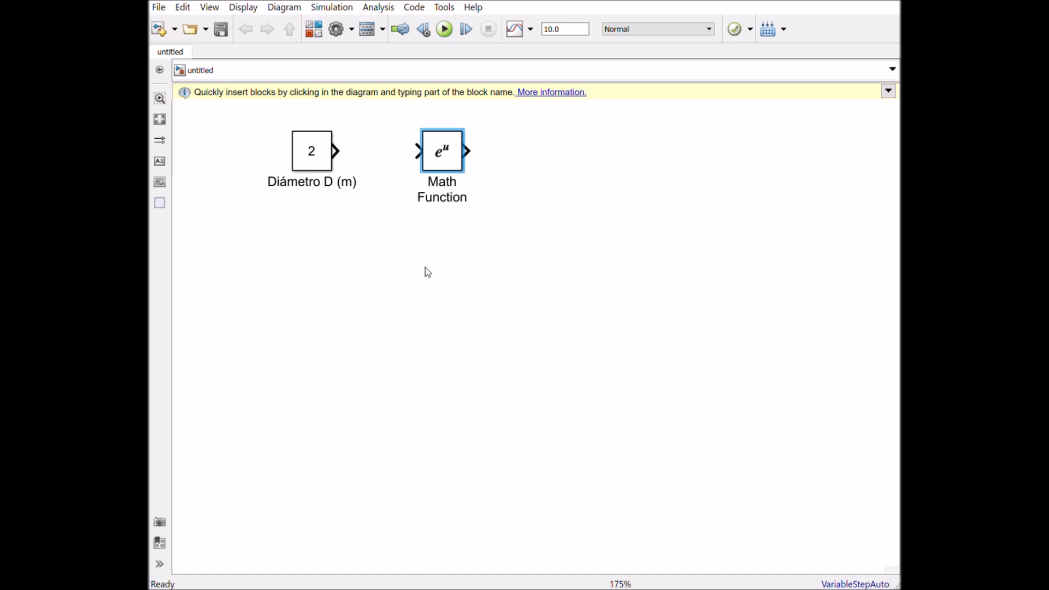
double_click(447, 163)
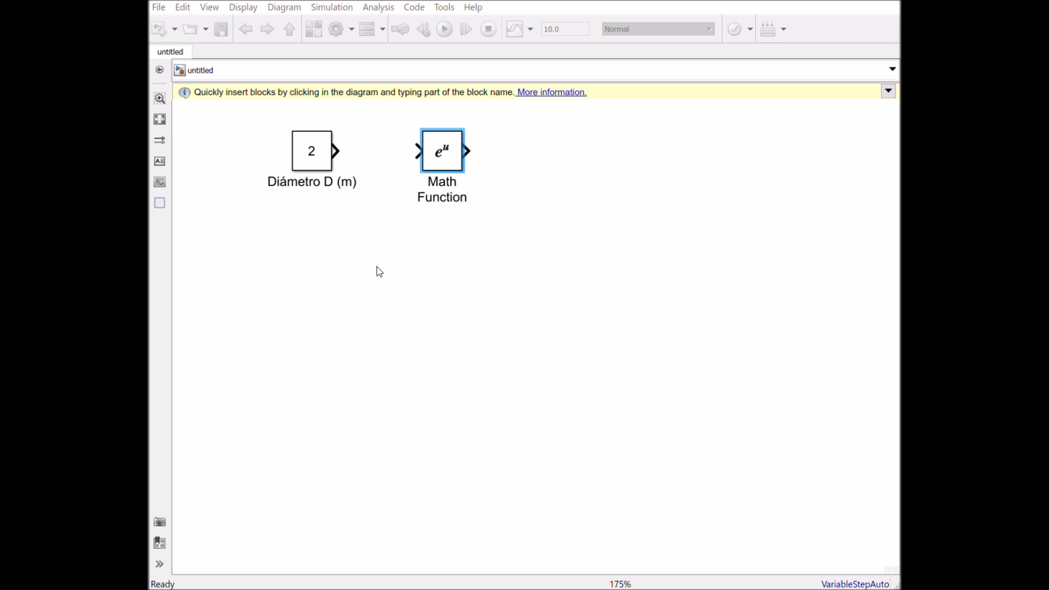
click(388, 348)
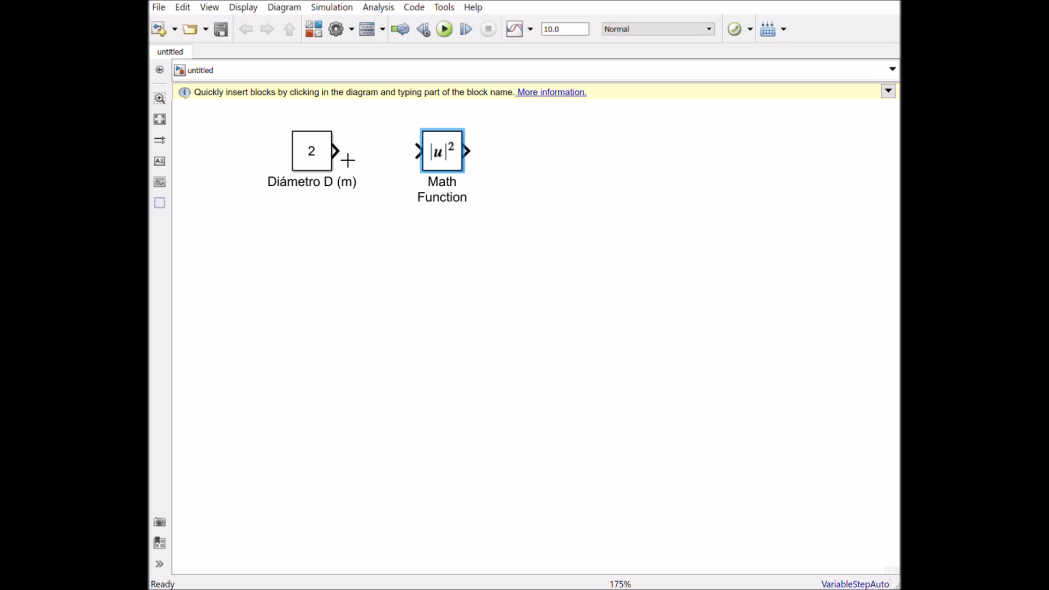
drag(350, 160, 424, 160)
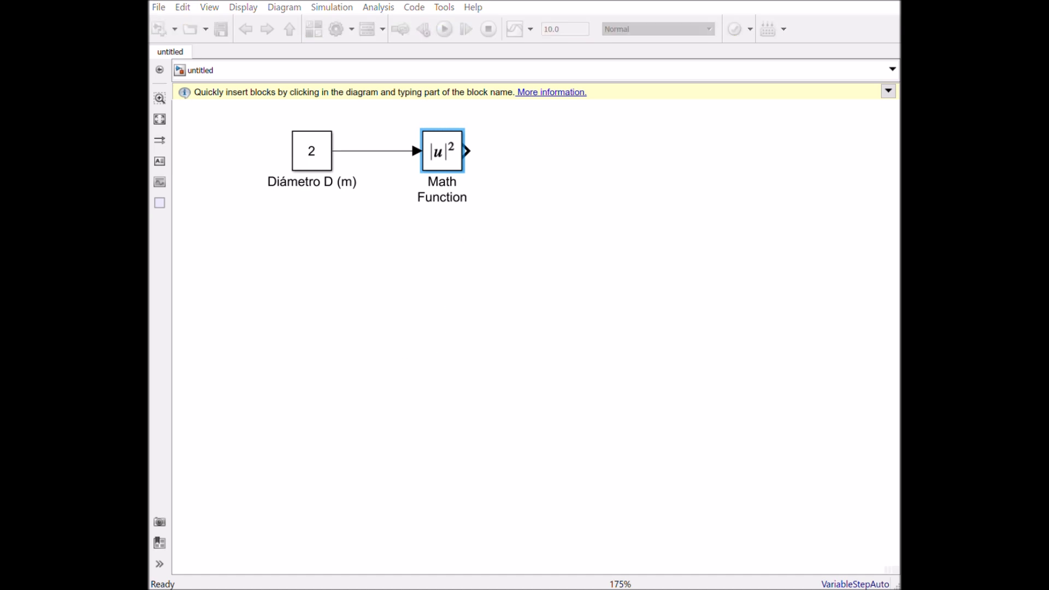
- Add a Gain block after the Math Function block and set its gain to 3.14159/4
drag(170, 312, 559, 165)
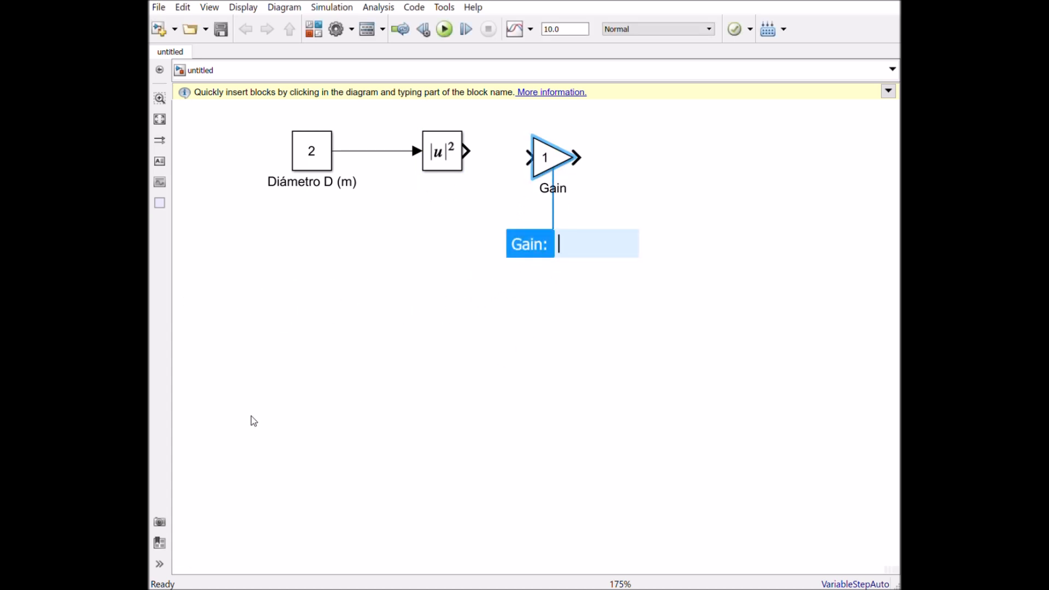
double_click(549, 162)
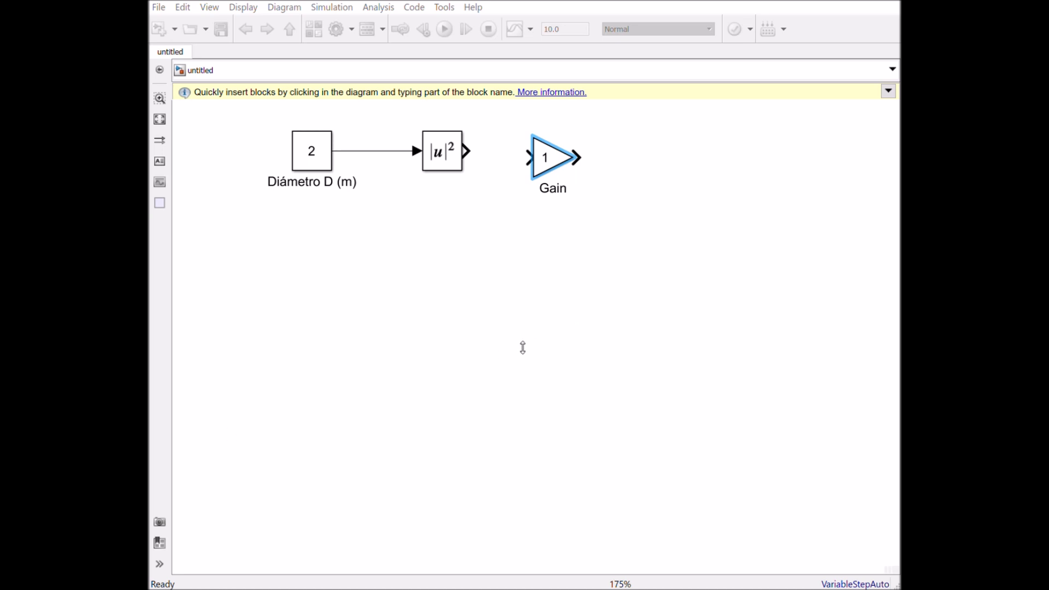
key(Return)
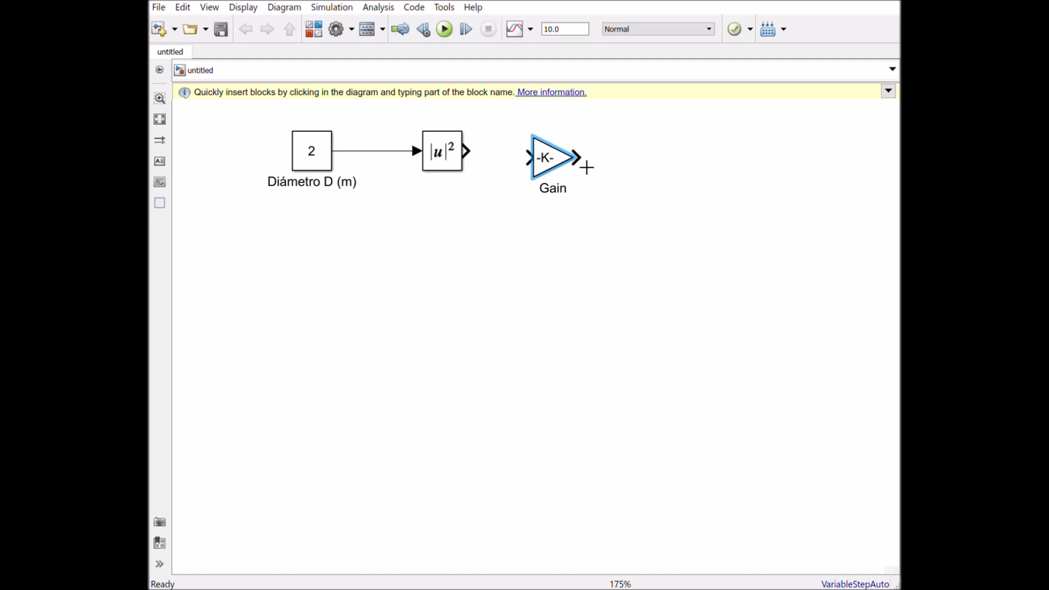
- Widen the Gain block until its full expression fits, and connect it in line with the Math Function output
mouse_move(587, 167)
mouse_down()
mouse_move(621, 164)
mouse_move(596, 162)
mouse_up()
click(592, 195)
click(588, 160)
key(Delete)
click(558, 171)
drag(574, 179, 655, 187)
drag(598, 171, 584, 157)
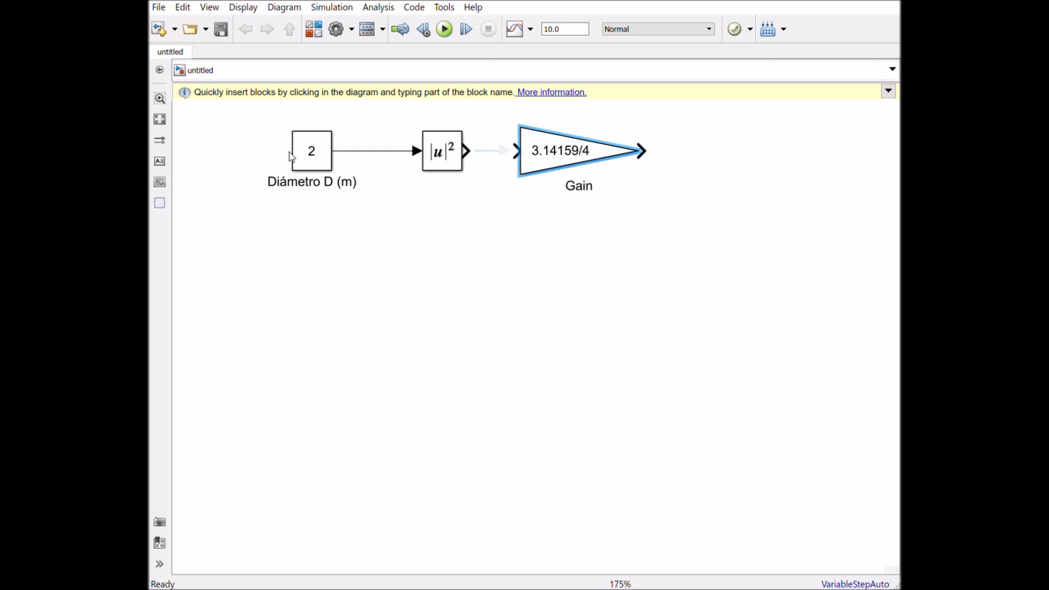
drag(467, 151, 523, 156)
- Label the signal entering the Math Function block "D" and the signal leaving it "D^2"
click(372, 158)
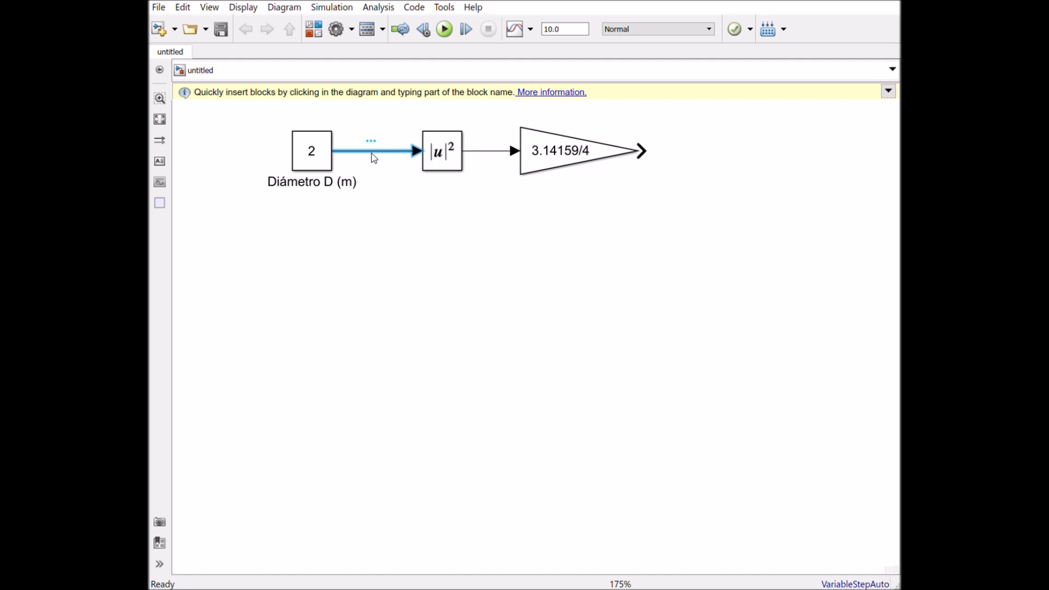
text(D)
click(486, 151)
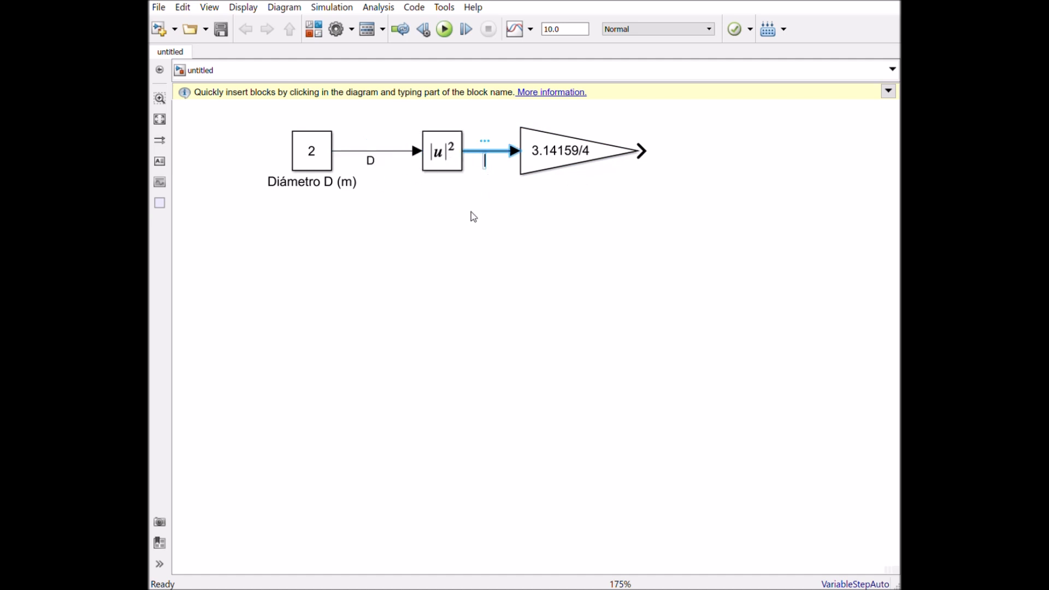
text(D^2)
click(590, 248)
click(524, 157)
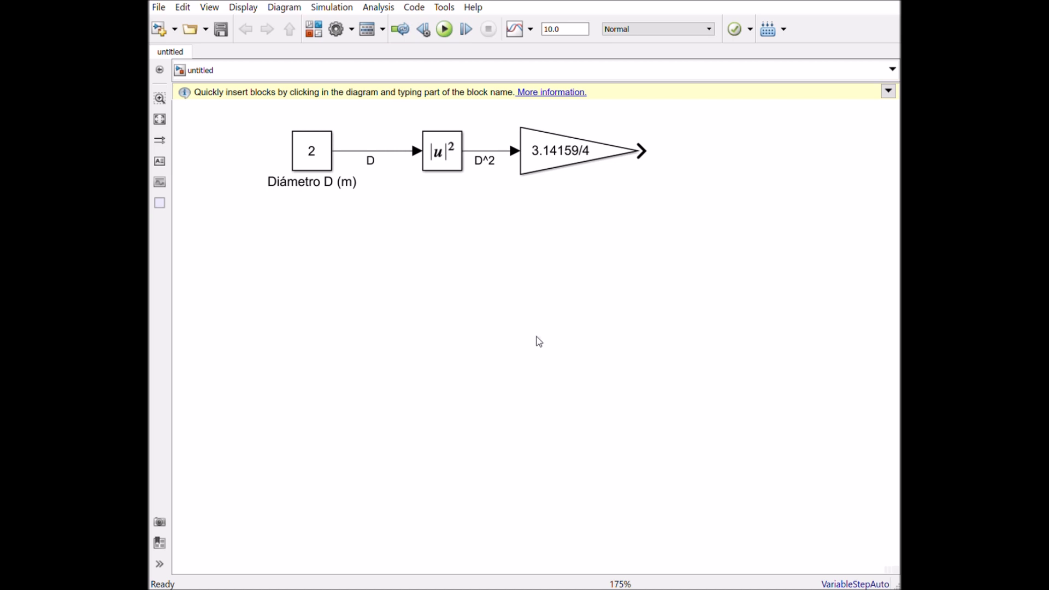
- Move the whole diameter block chain lower in the model to free space above it
click(305, 143)
drag(235, 116, 690, 274)
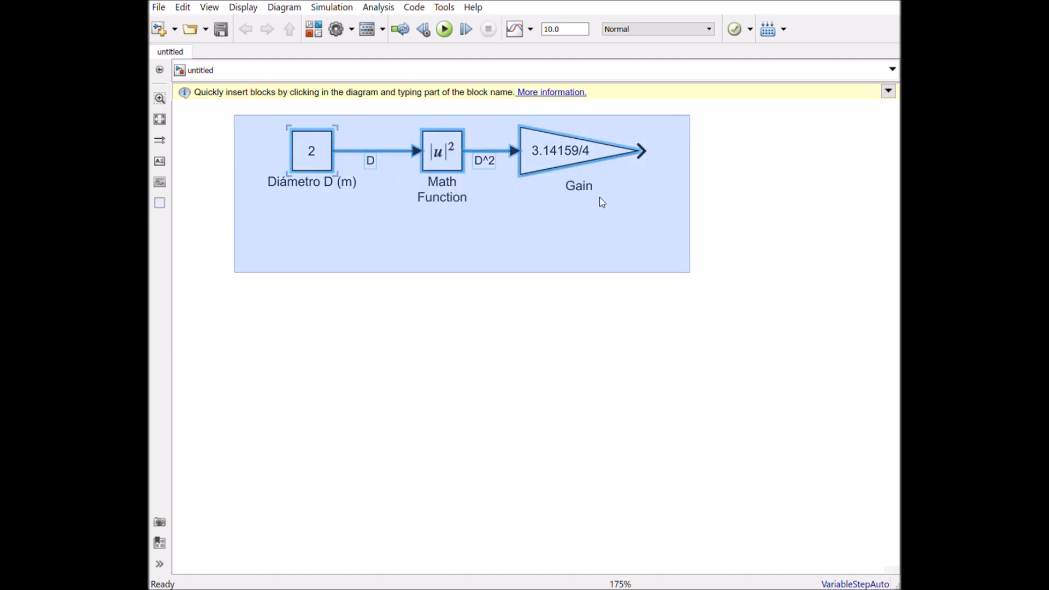
drag(574, 173, 480, 380)
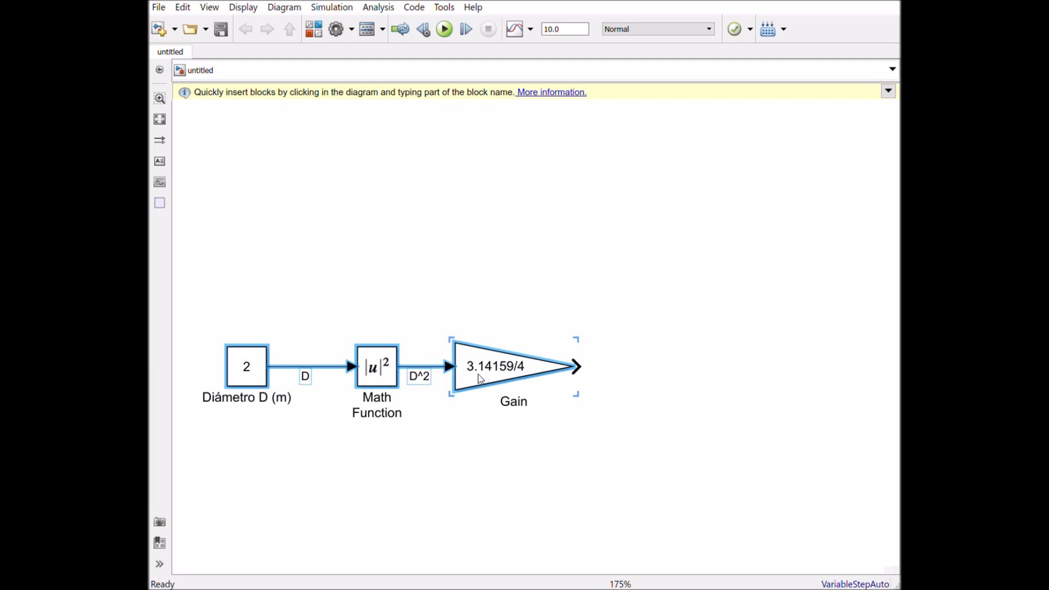
click(497, 239)
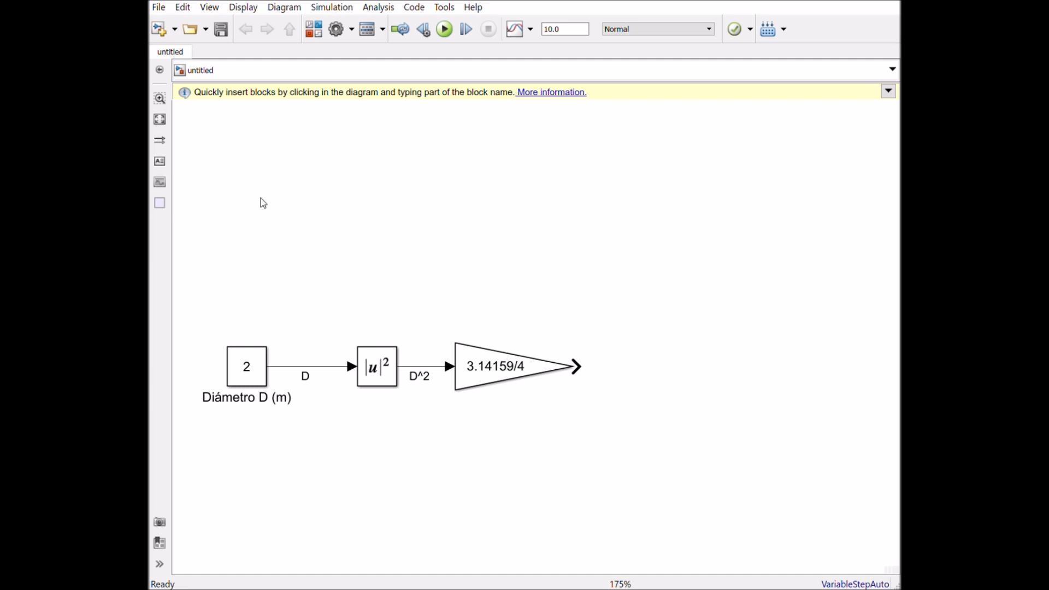
- Duplicate the Diámetro D (m) constant and place the copy above the original
click(247, 367)
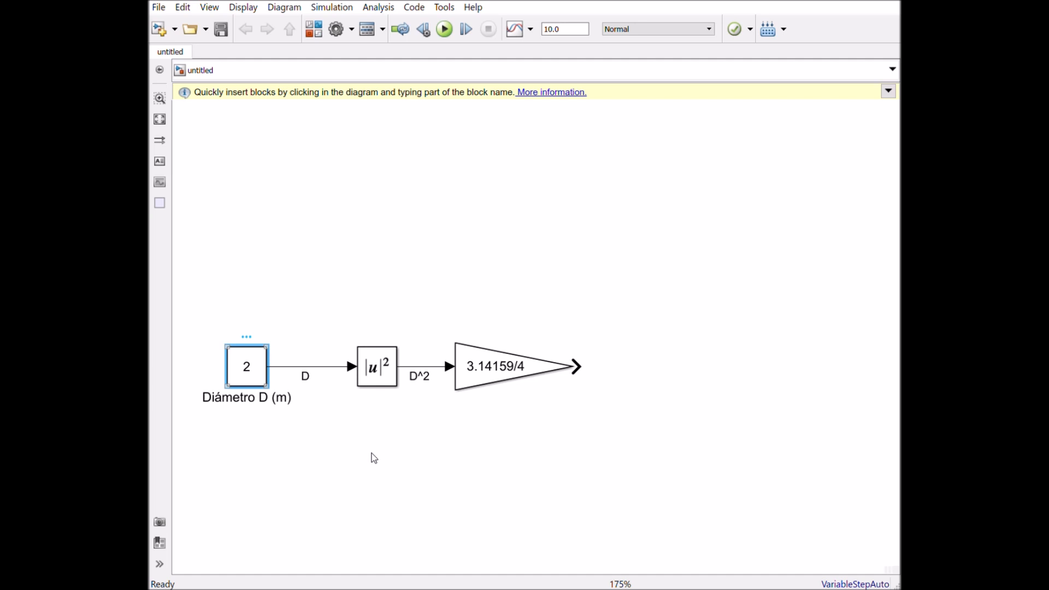
key(ctrl+c)
key(ctrl+v)
drag(277, 386, 252, 188)
- Rename the copied constant "FlujoMaxSalida Fmaxout (m3/s)"
click(276, 225)
click(300, 227)
drag(300, 226, 187, 225)
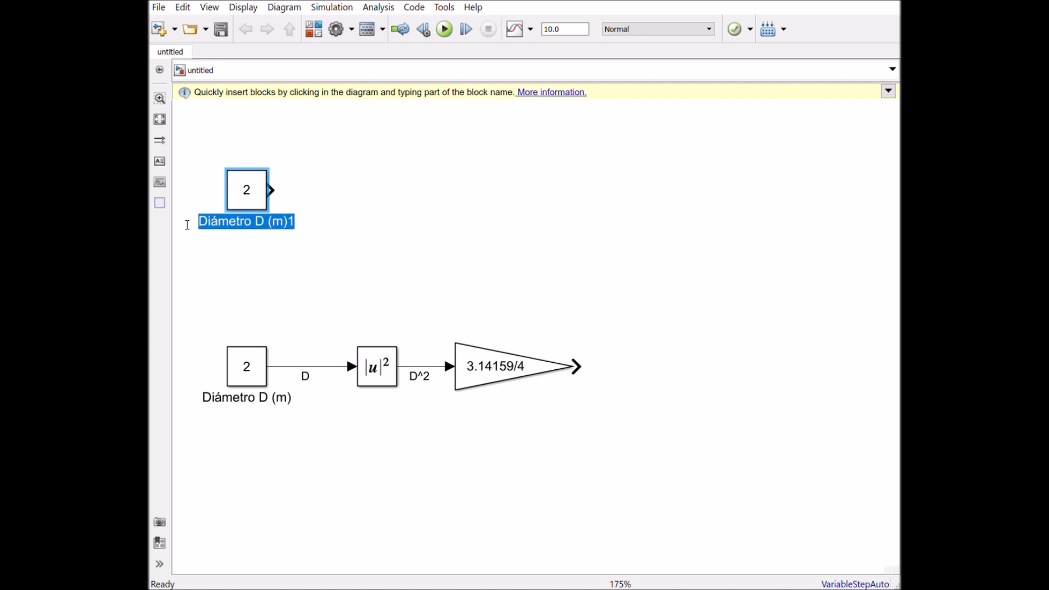
text(Fluj)
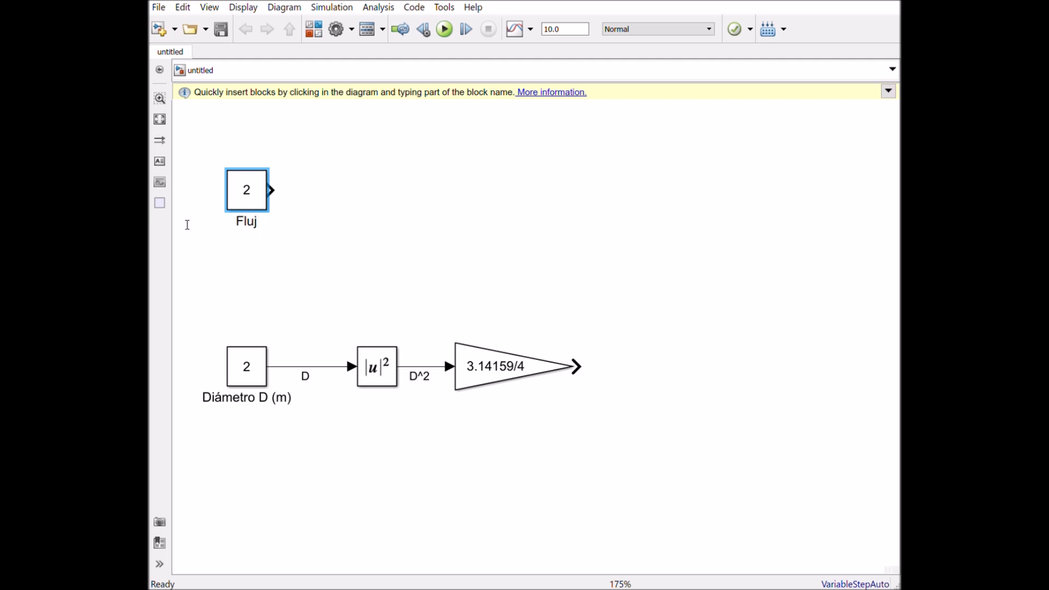
text(o)
text(Max)
text(Salida)
text( F)
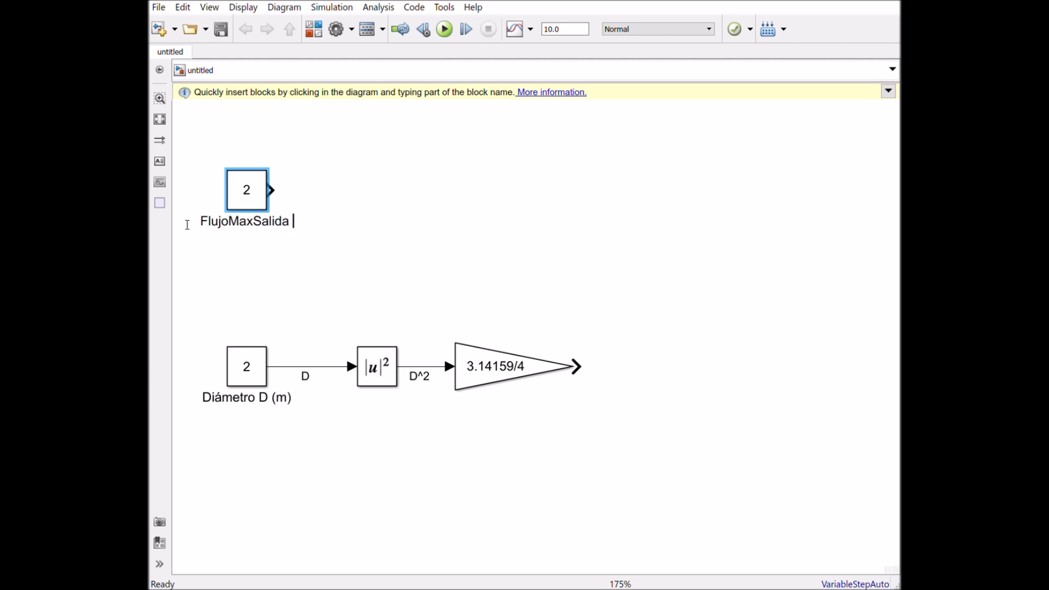
text(ma)
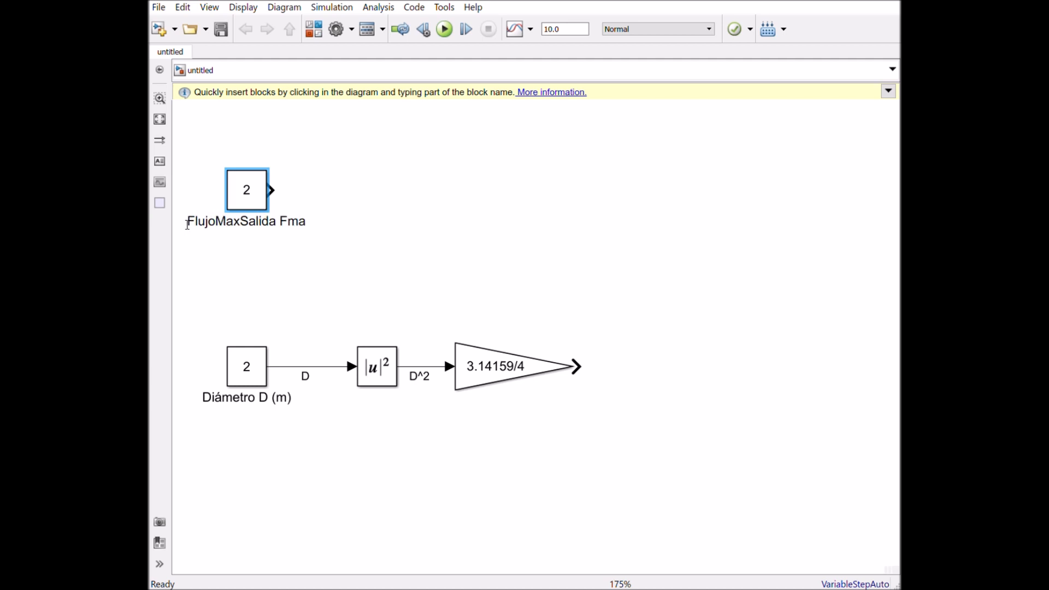
text(xout)
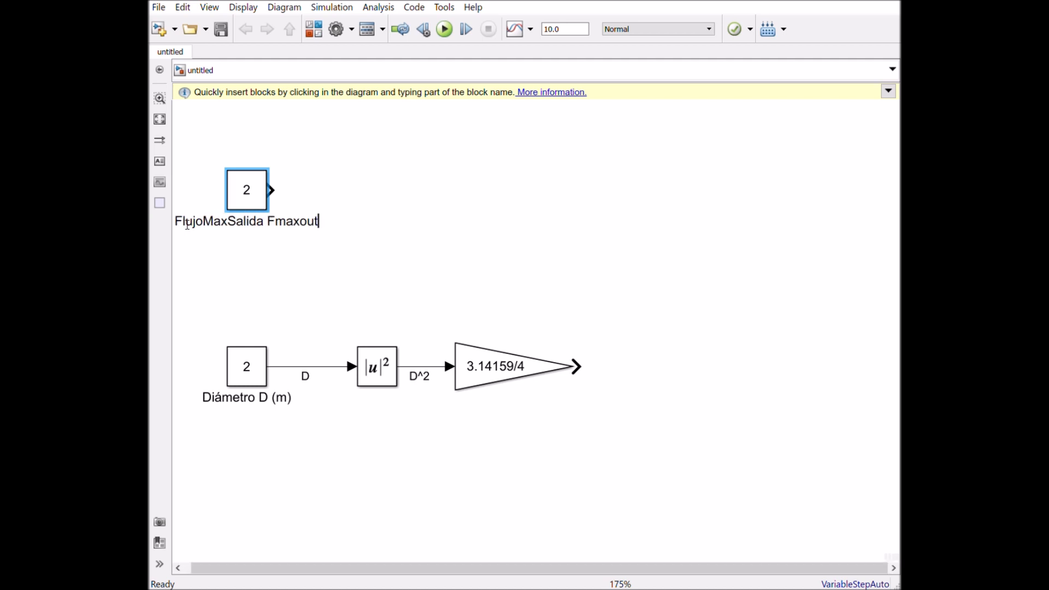
text( ()
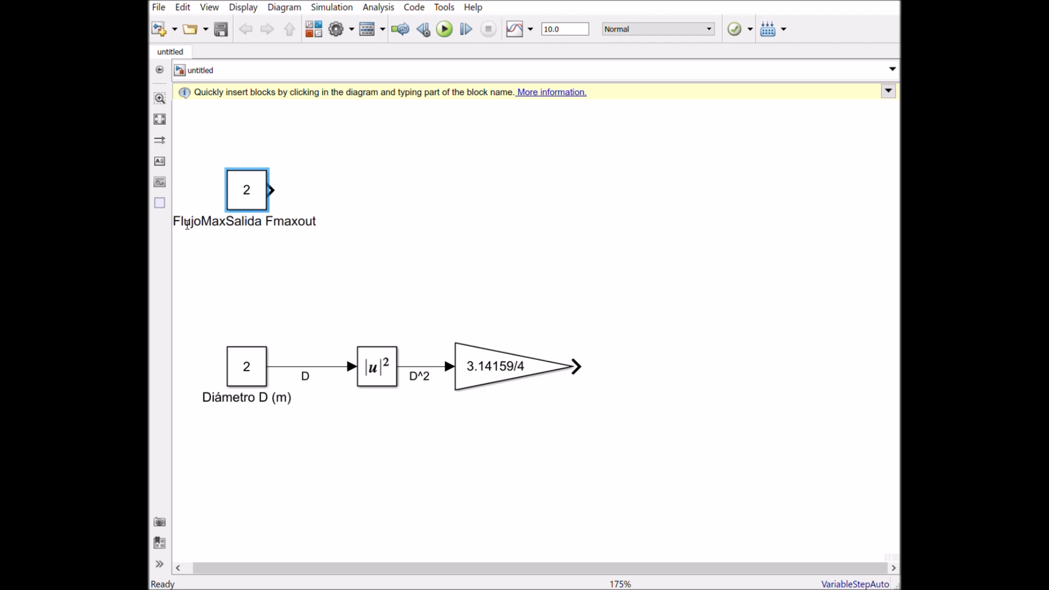
text(m3)
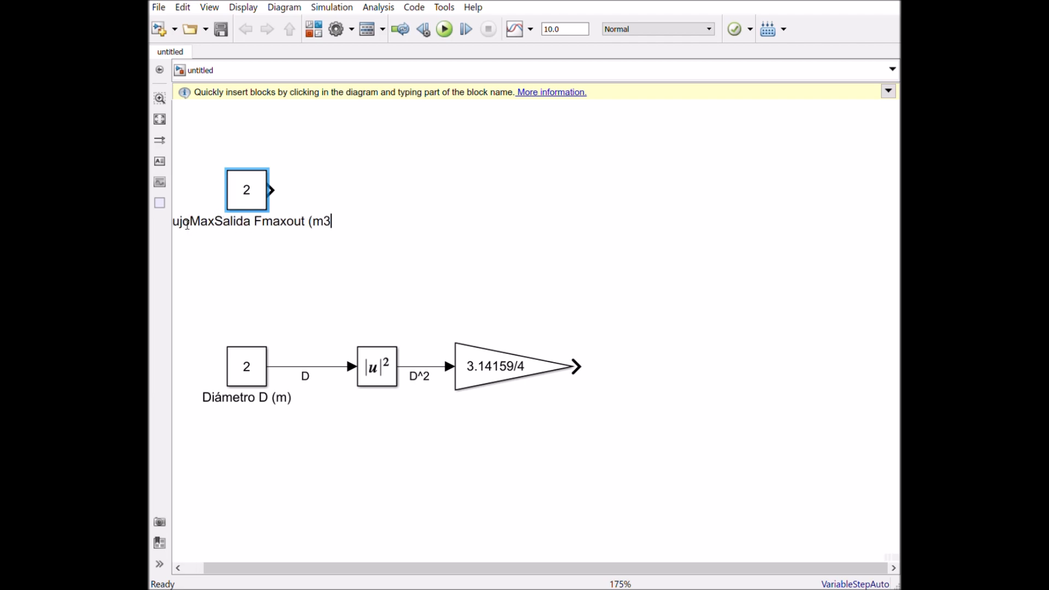
text(/s))
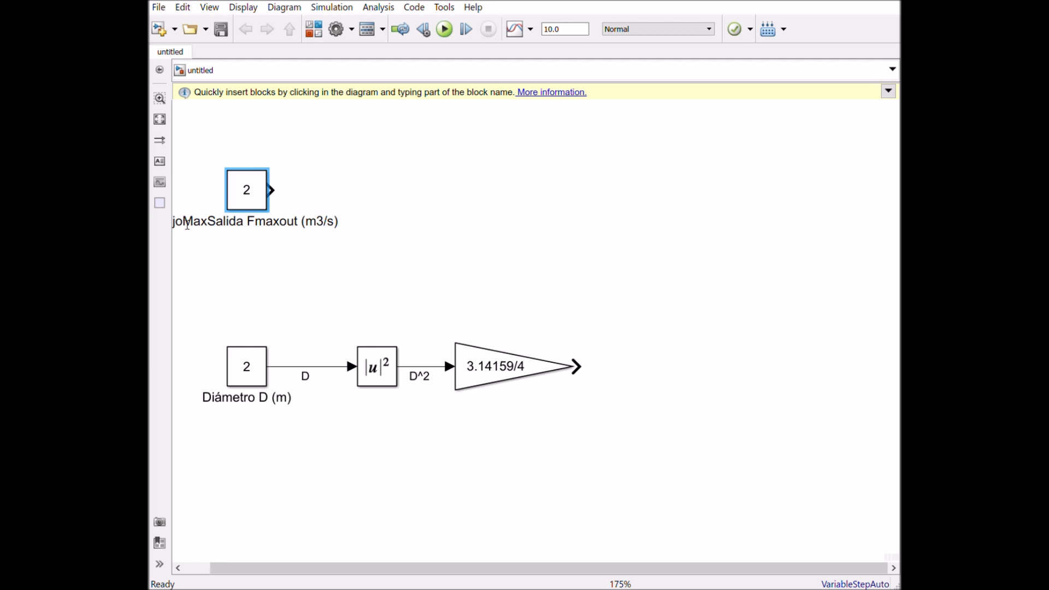
click(353, 267)
- Shift the copied constant slightly up and to the right, and shorten its name to "Fmaxout (m3/s)"
click(266, 203)
drag(266, 204, 293, 214)
double_click(294, 213)
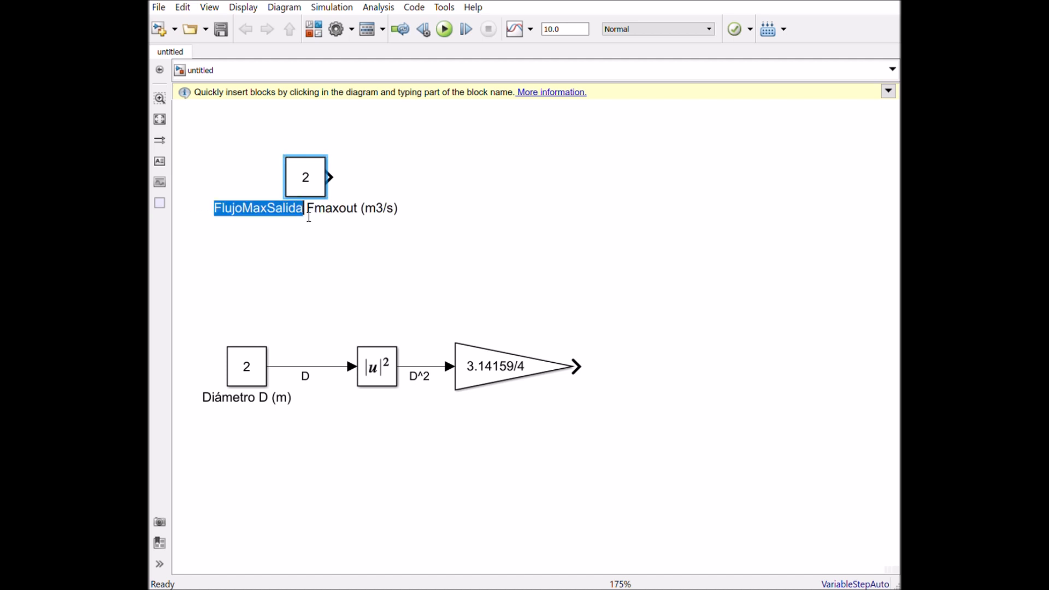
key(Delete)
key(Delete)
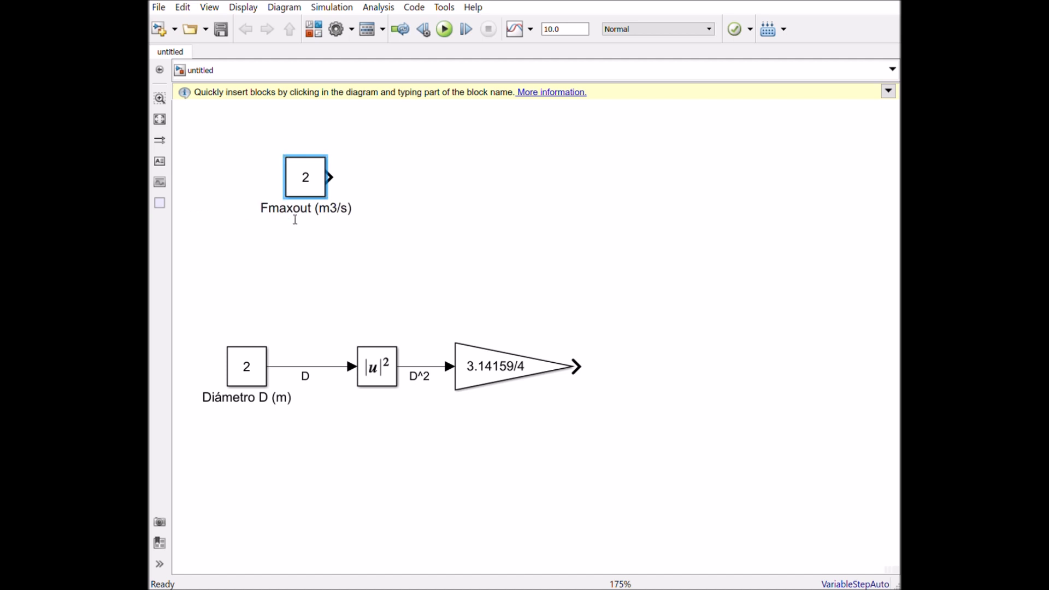
- Move the Fmaxout (m3/s) constant down and to the left, closer to the diameter block chain
click(304, 249)
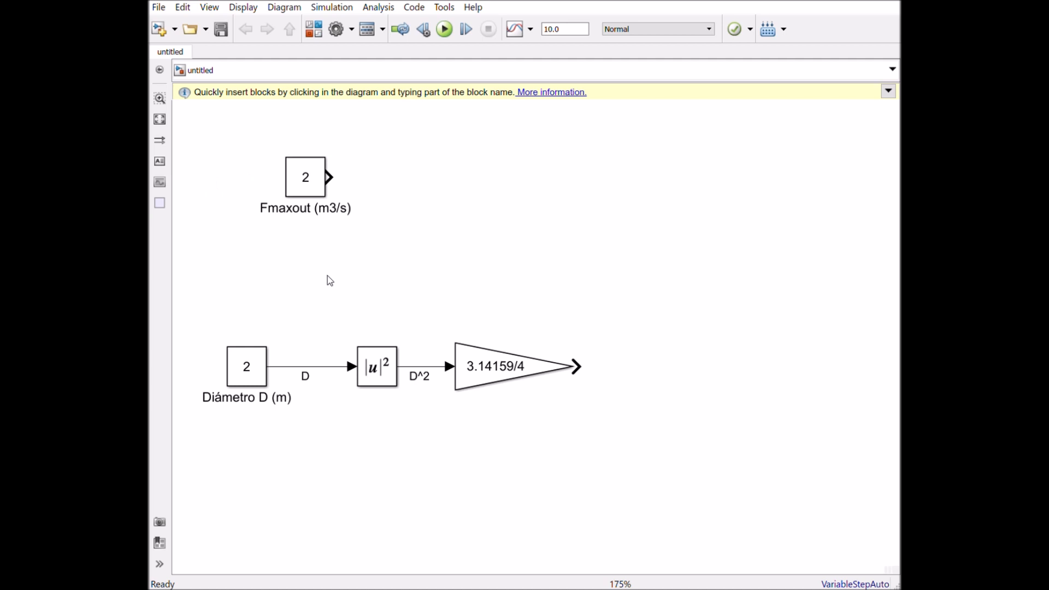
click(312, 179)
drag(304, 188, 260, 235)
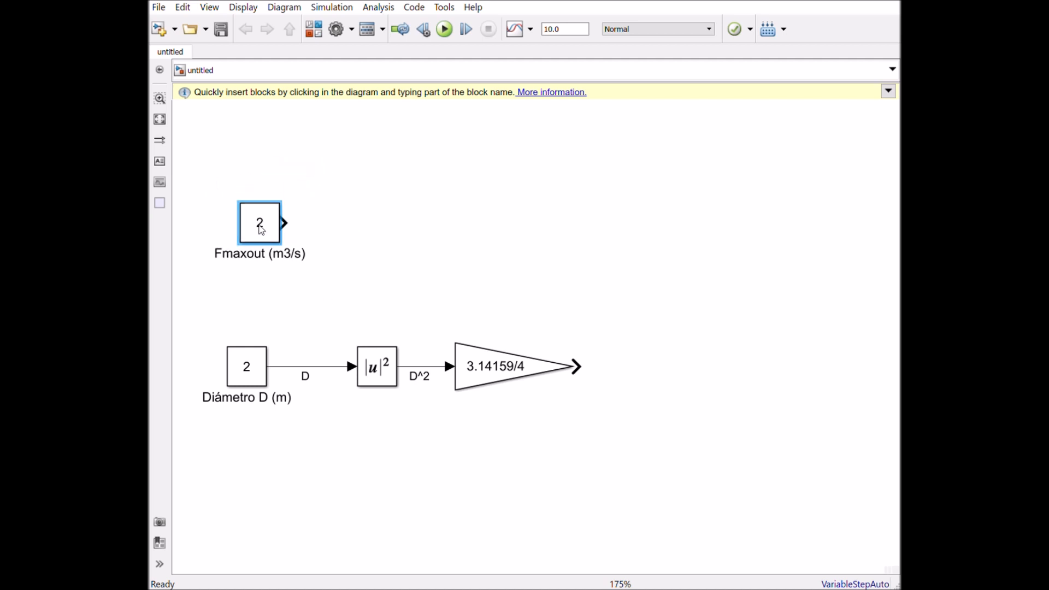
click(399, 218)
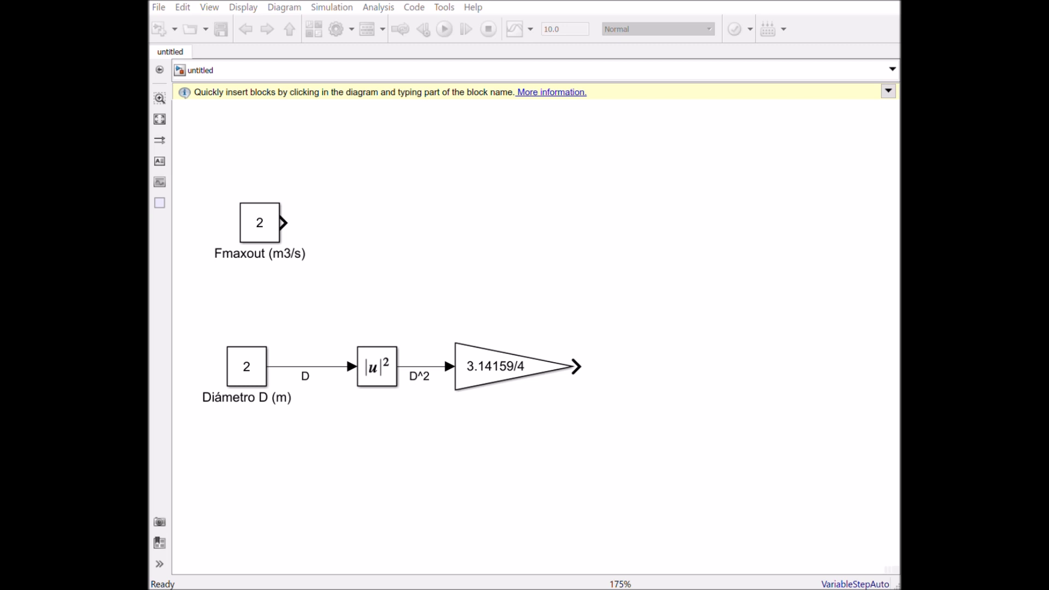
- Insert a Divide block set to multiply both inputs, beside Fmaxout, and connect Fmaxout to its lower input
drag(191, 146, 413, 213)
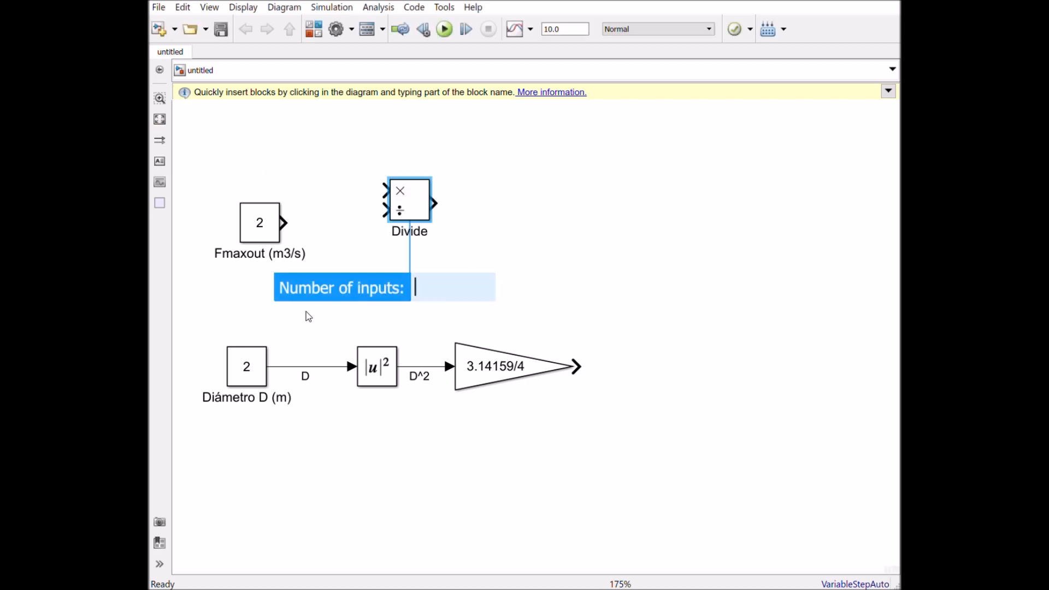
double_click(397, 213)
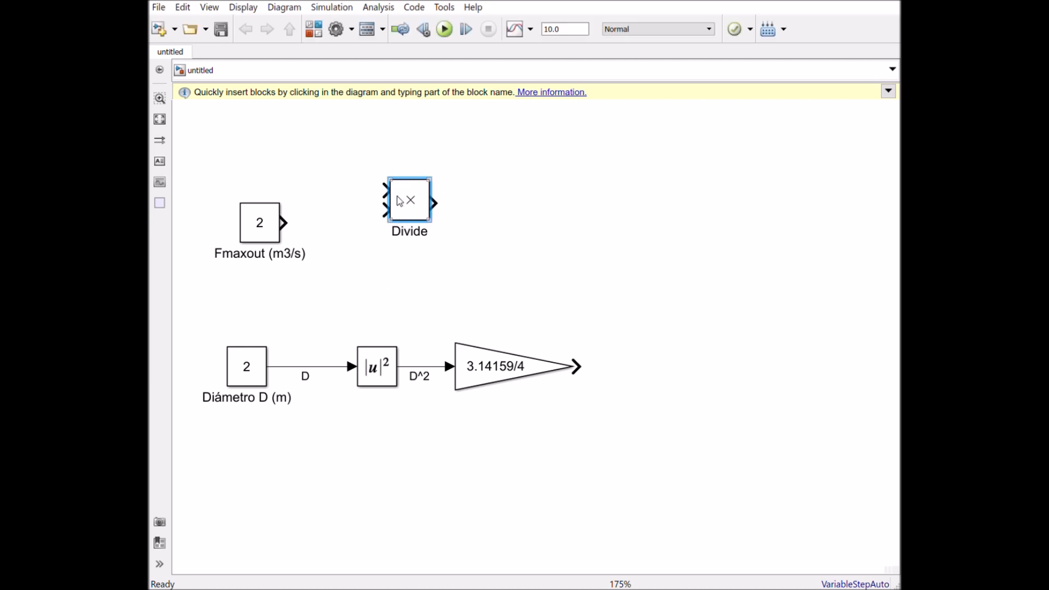
mouse_move(293, 234)
mouse_down()
mouse_move(395, 218)
mouse_move(455, 237)
mouse_up()
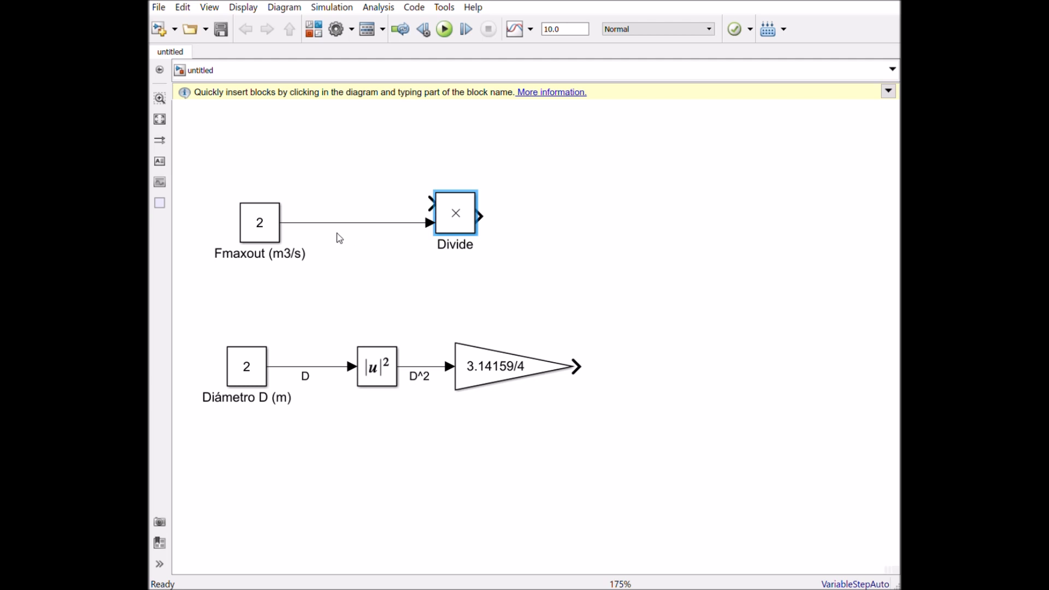
- Lower the Fmaxout constant to align above the Diámetro D constant and level the multiply block with it
drag(280, 242, 248, 286)
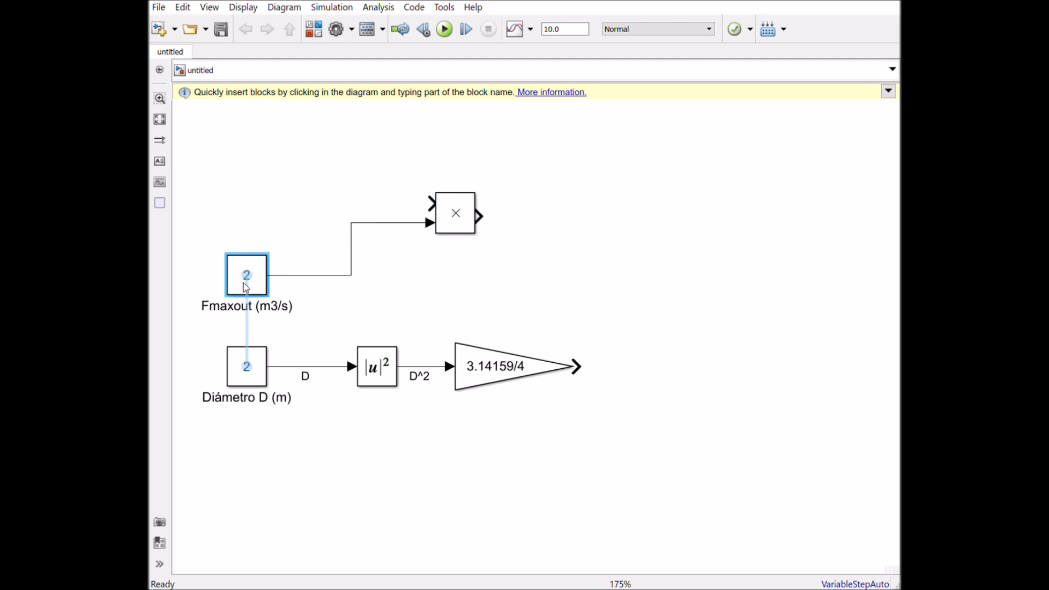
drag(452, 230, 458, 281)
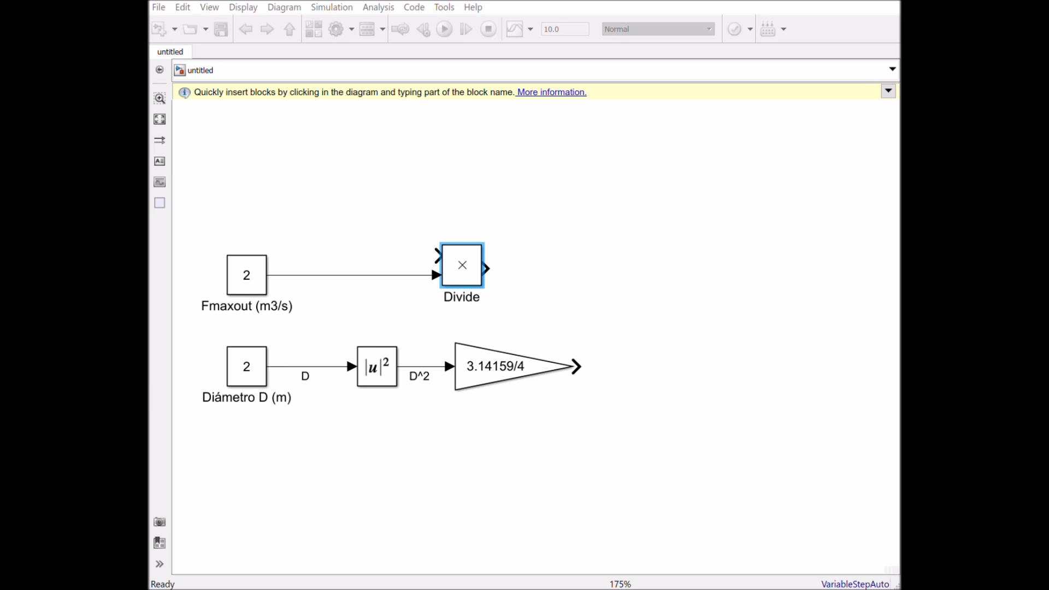
- Insert a Step source block and place it directly above the multiply block
drag(209, 281, 242, 149)
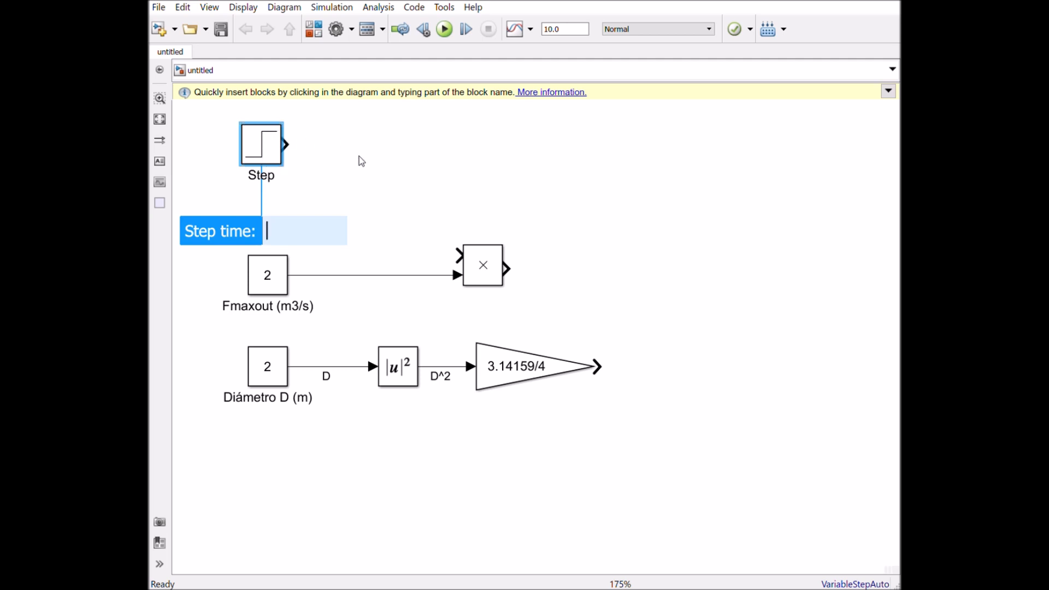
double_click(274, 158)
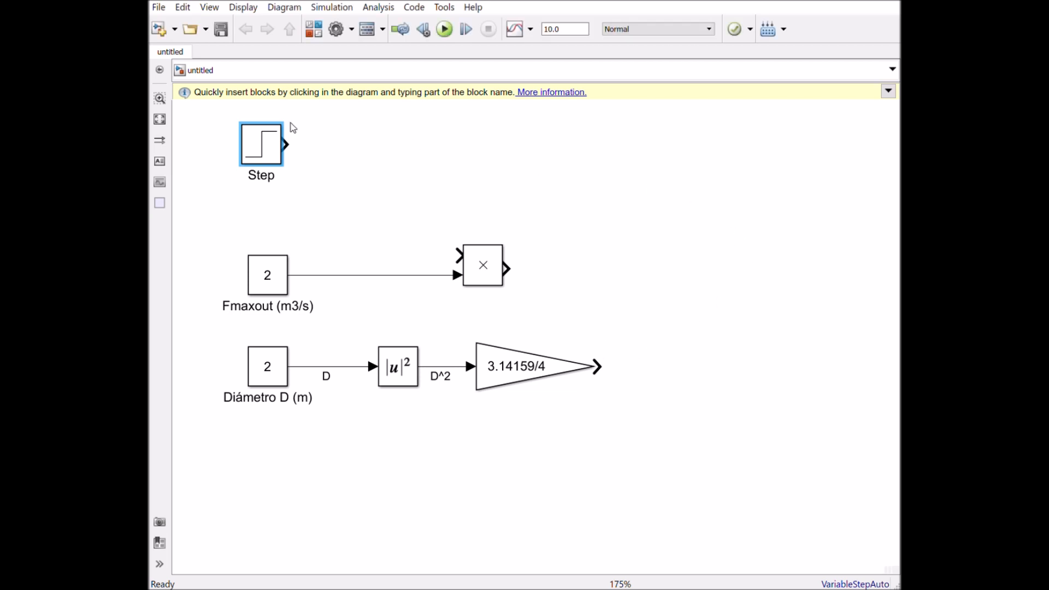
drag(270, 144, 493, 147)
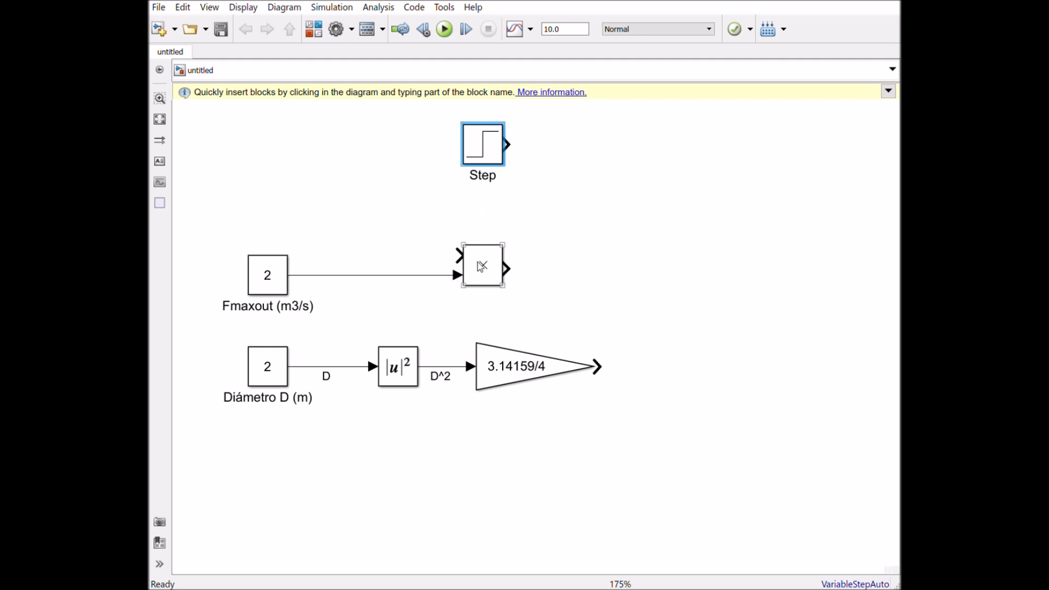
- Move all blocks of the diagram down together to free space above the Step block
click(488, 165)
drag(196, 109, 720, 462)
drag(532, 381, 532, 440)
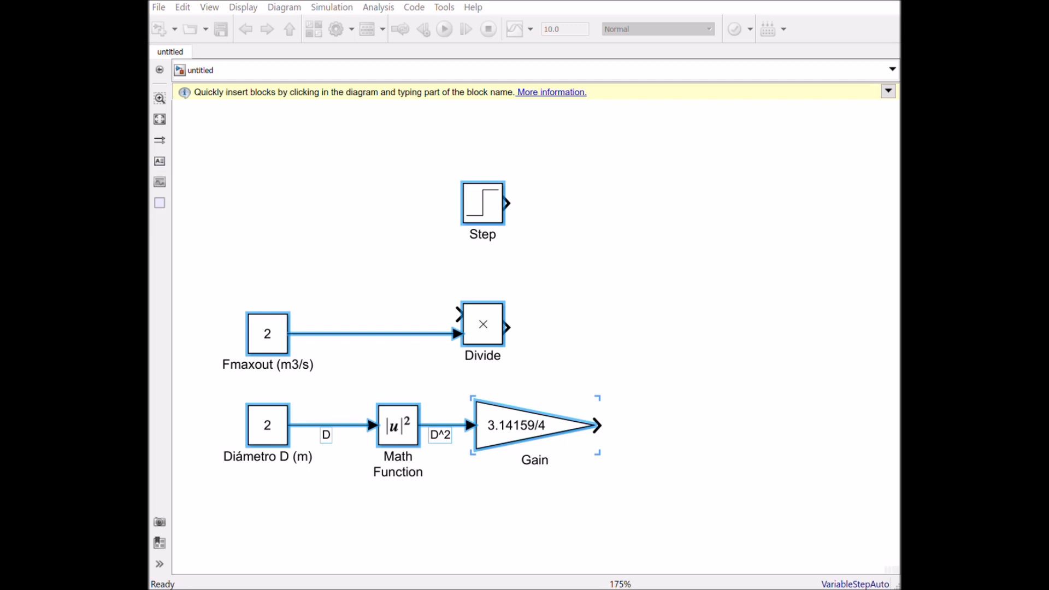
- Insert a Subtract block, wiring the Step to its plus input and the multiply block's output to its minus input
drag(176, 115, 632, 325)
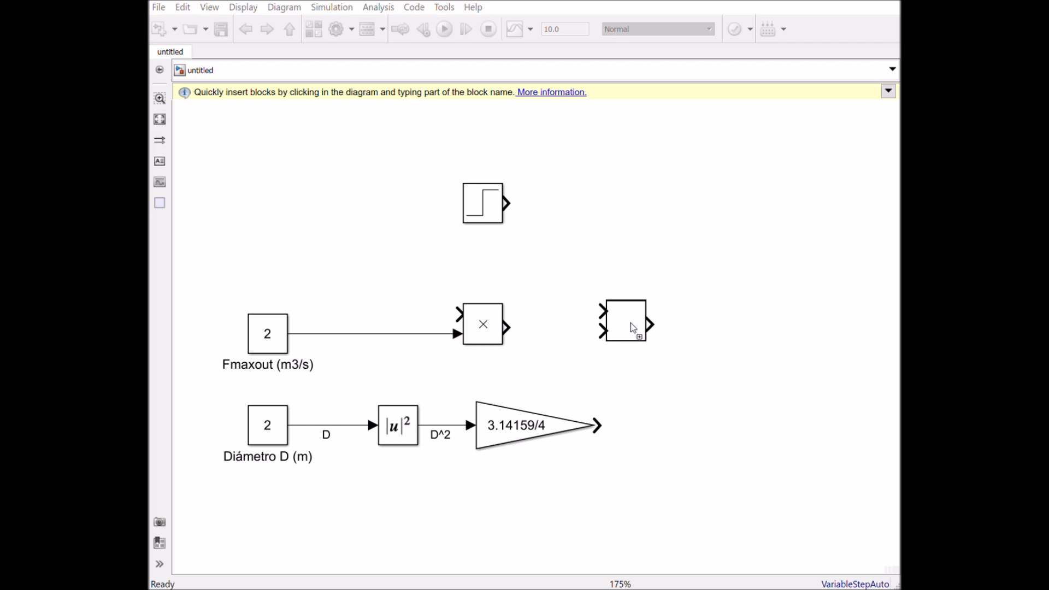
mouse_move(518, 335)
mouse_down()
mouse_move(591, 345)
mouse_move(608, 331)
mouse_up()
mouse_move(519, 208)
mouse_down()
mouse_move(559, 270)
mouse_move(617, 310)
mouse_up()
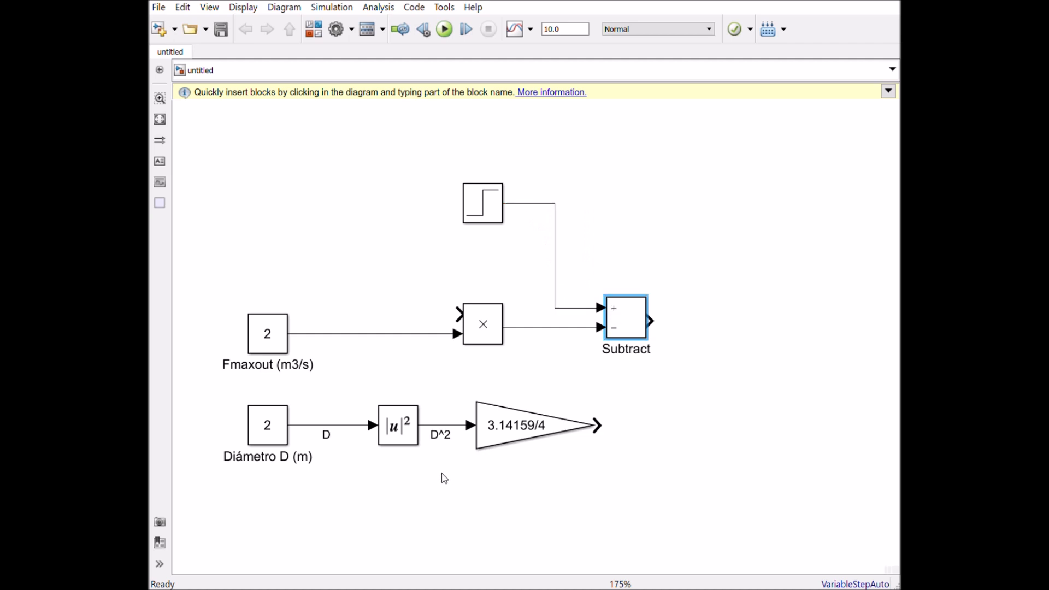
- Add a second Divide block after Subtract, connecting the subtraction to its × input and the 3.14159/4 gain to its ÷ input
click(490, 337)
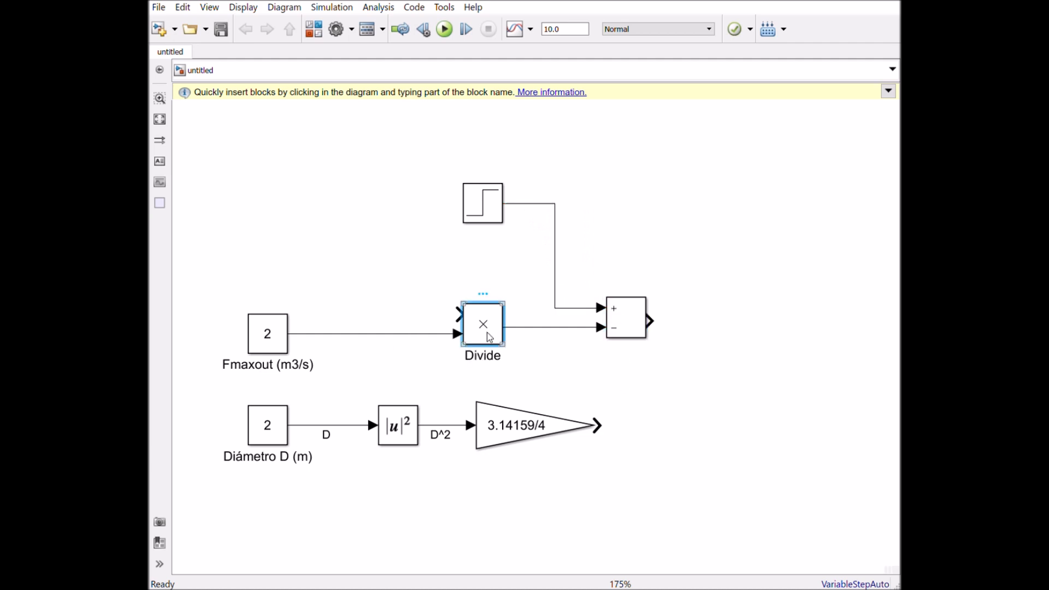
drag(490, 337, 745, 333)
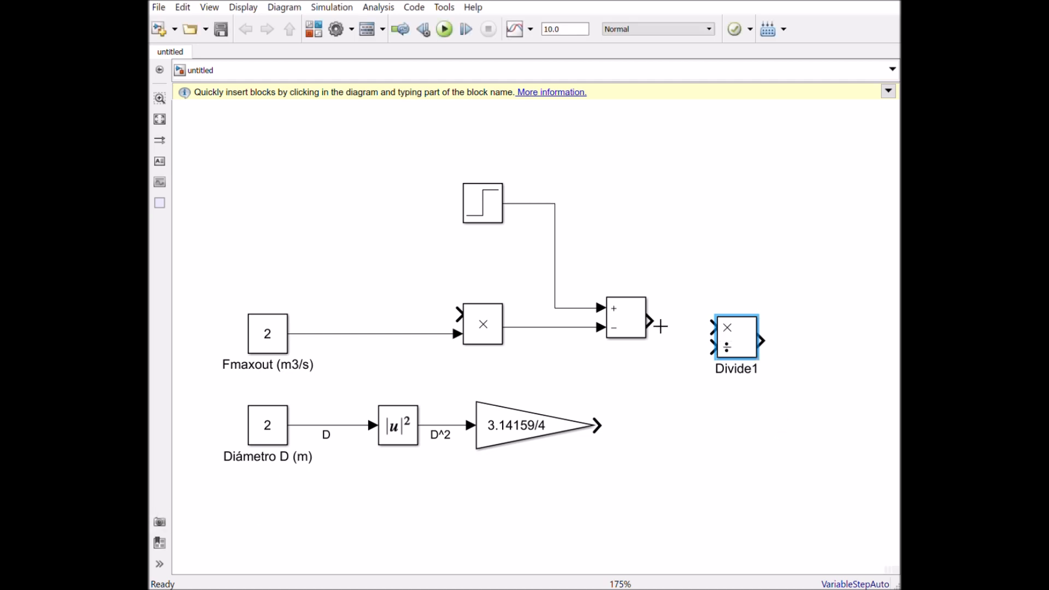
drag(660, 329, 734, 324)
drag(610, 437, 720, 341)
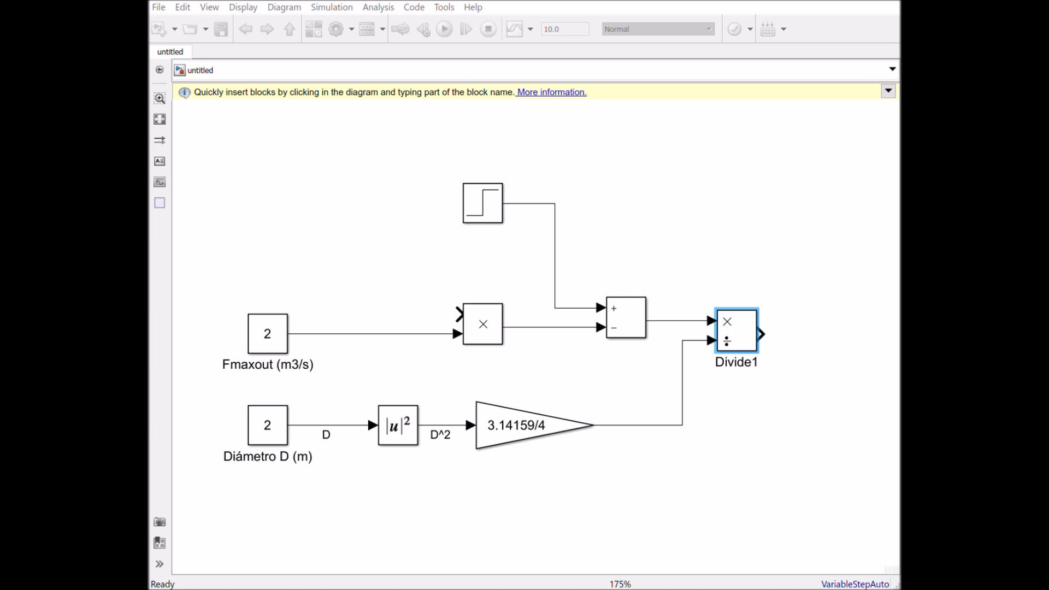
- Insert an Integrator block after the second Divide block and connect the division output to it
drag(490, 309, 845, 340)
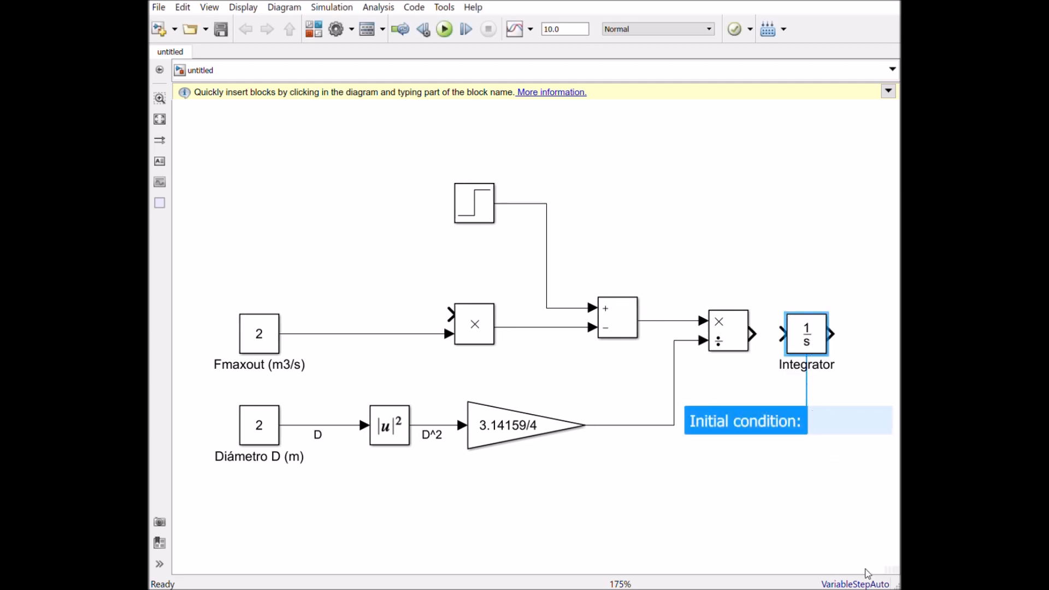
click(835, 503)
mouse_move(823, 346)
mouse_down()
mouse_move(862, 344)
mouse_move(843, 344)
mouse_up()
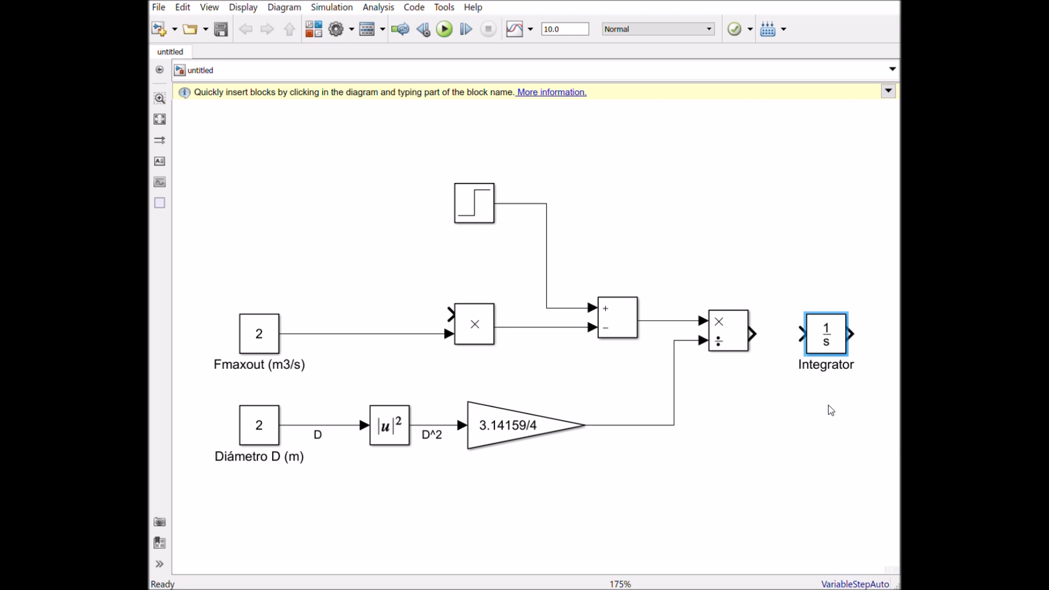
click(825, 339)
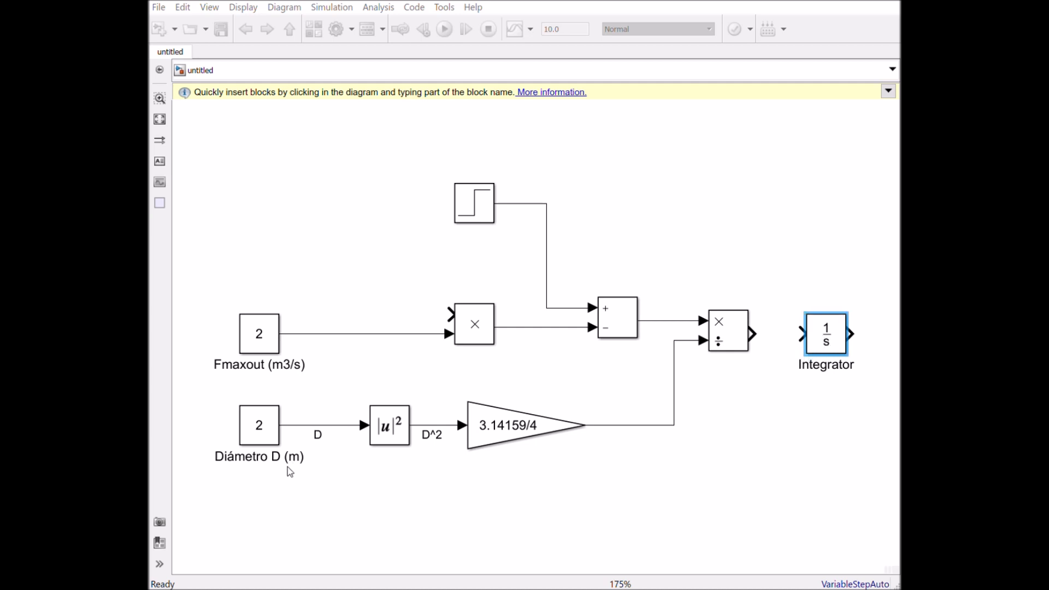
drag(764, 345, 801, 335)
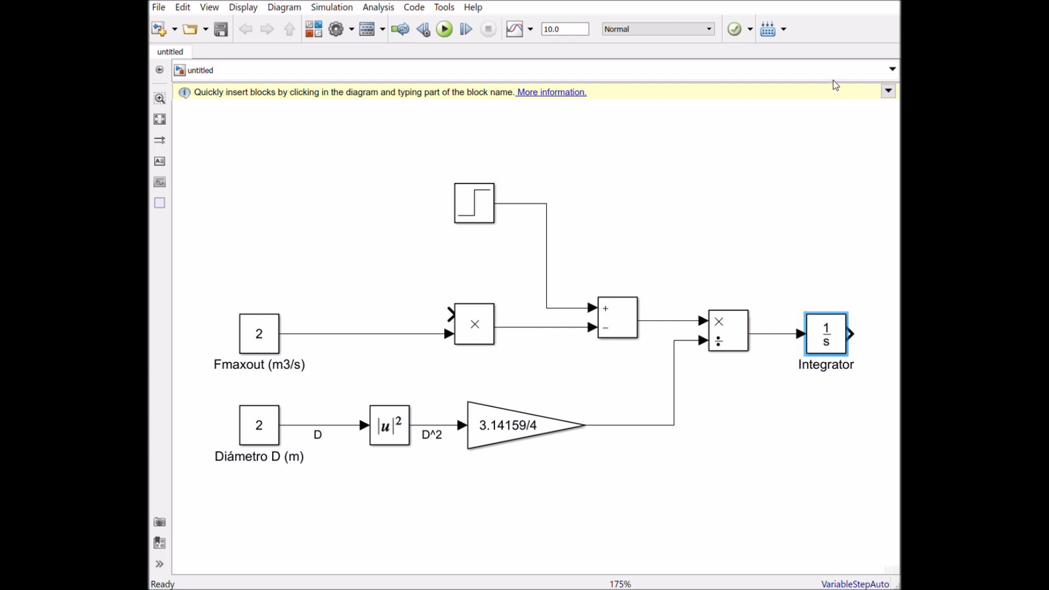
click(821, 354)
key(ctrl+t)
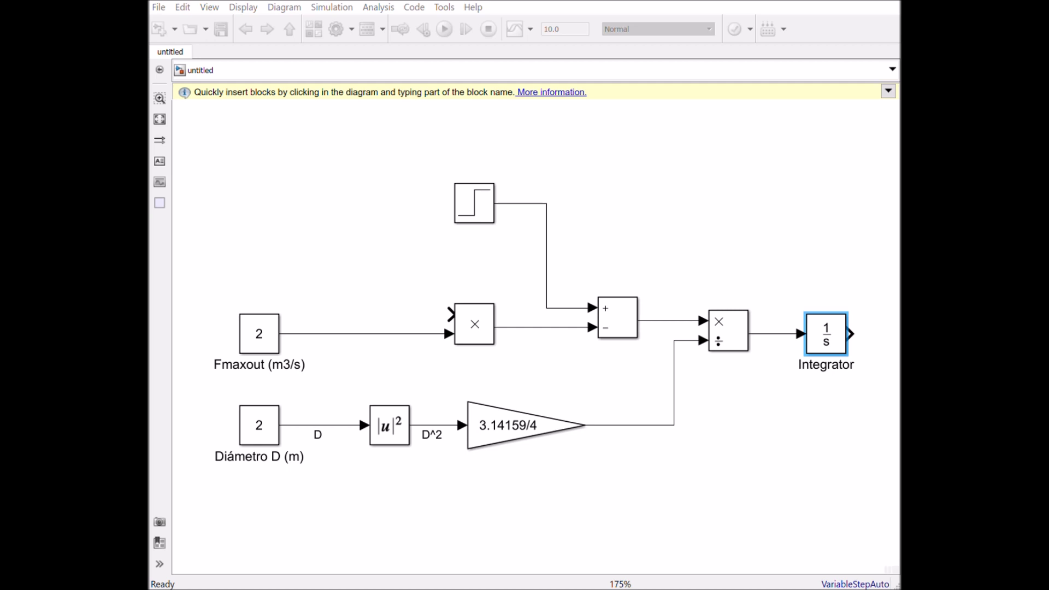
- Insert a Scope block above the Integrator and shift the rest of the diagram to the left for more room
drag(153, 214, 865, 228)
scroll(850, 366, down, 3)
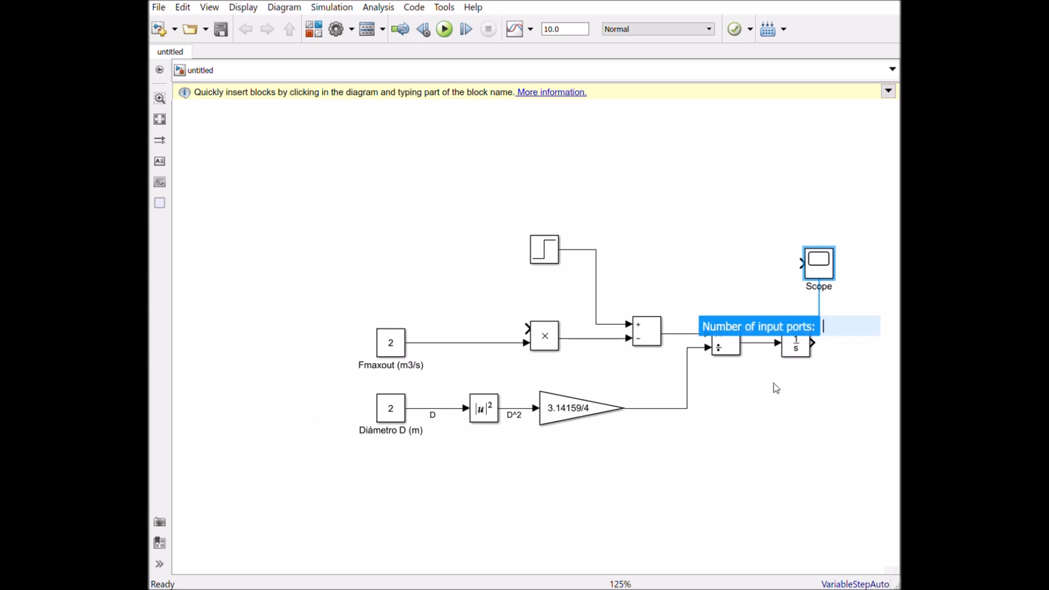
drag(860, 506, 360, 232)
drag(399, 352, 395, 351)
drag(281, 274, 234, 362)
- Move the Scope slightly to the right and connect the Integrator's output to it
drag(674, 295, 723, 304)
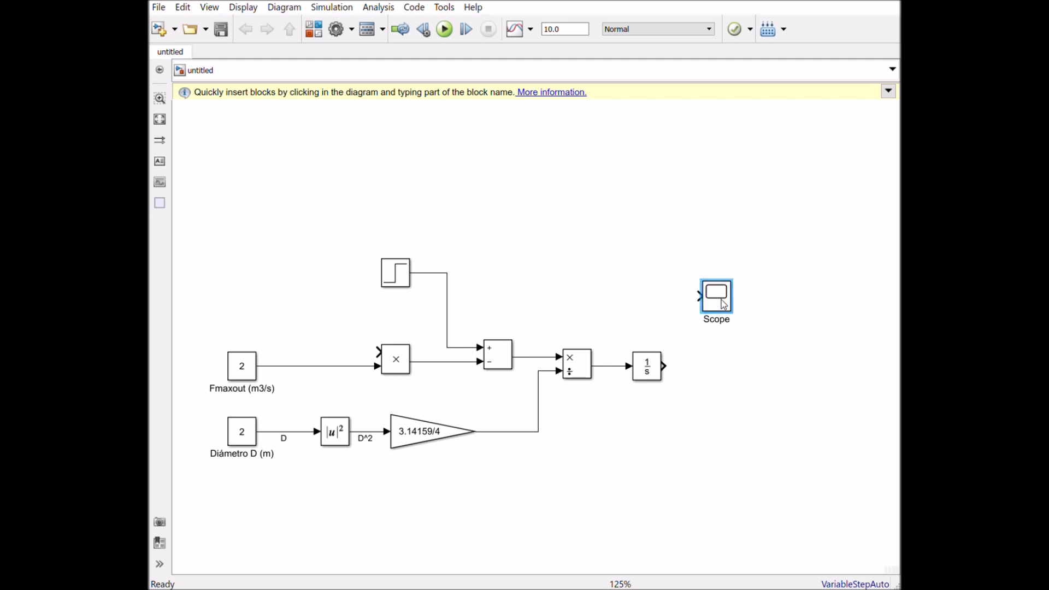
drag(692, 374, 700, 297)
- Duplicate the Divide block to the right of the Integrator and branch the Integrator output into the copy's × input
click(572, 367)
key(ctrl+v)
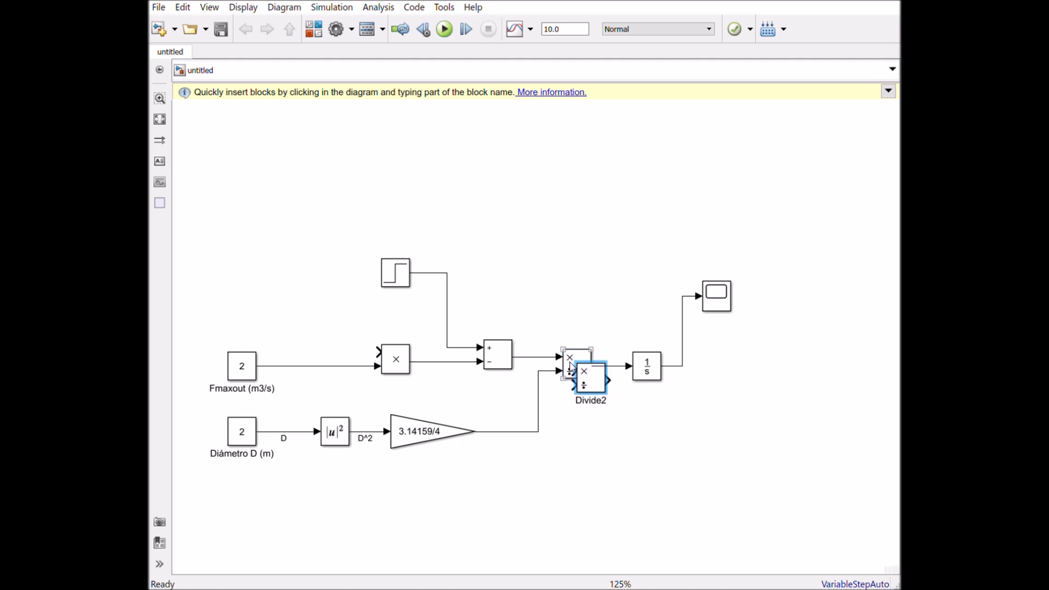
drag(594, 380, 786, 379)
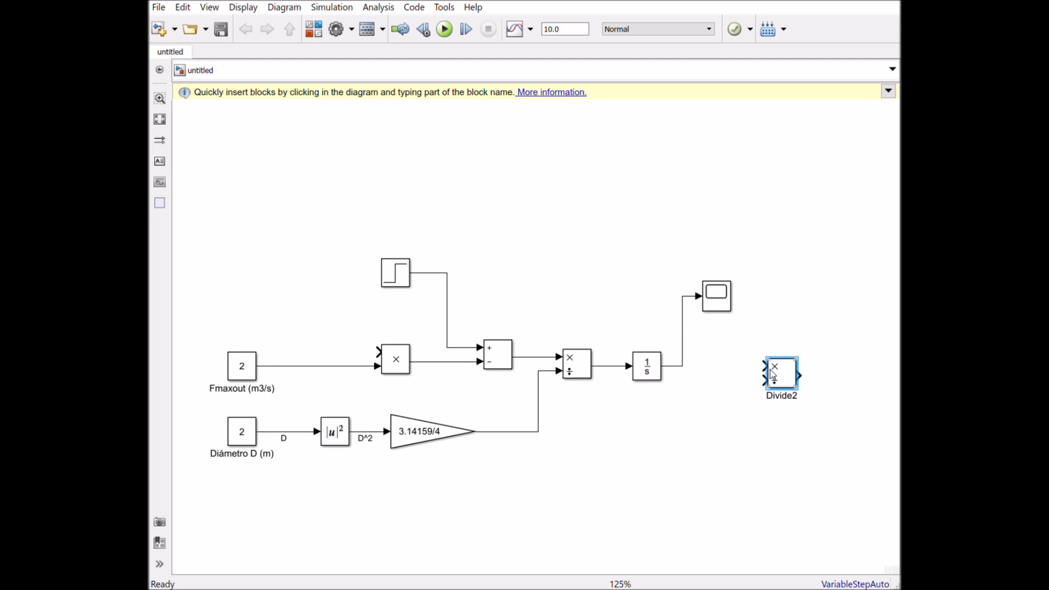
drag(775, 376, 691, 376)
- Duplicate the Fmaxout constant below the line leaving the Integrator and set the copy's value to 10
click(252, 374)
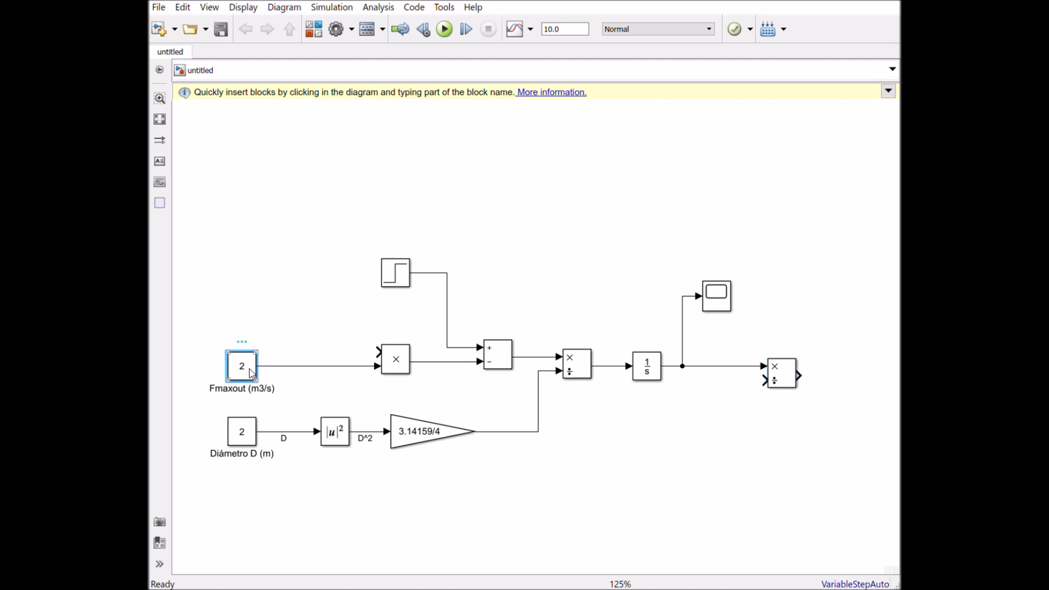
drag(252, 374, 691, 444)
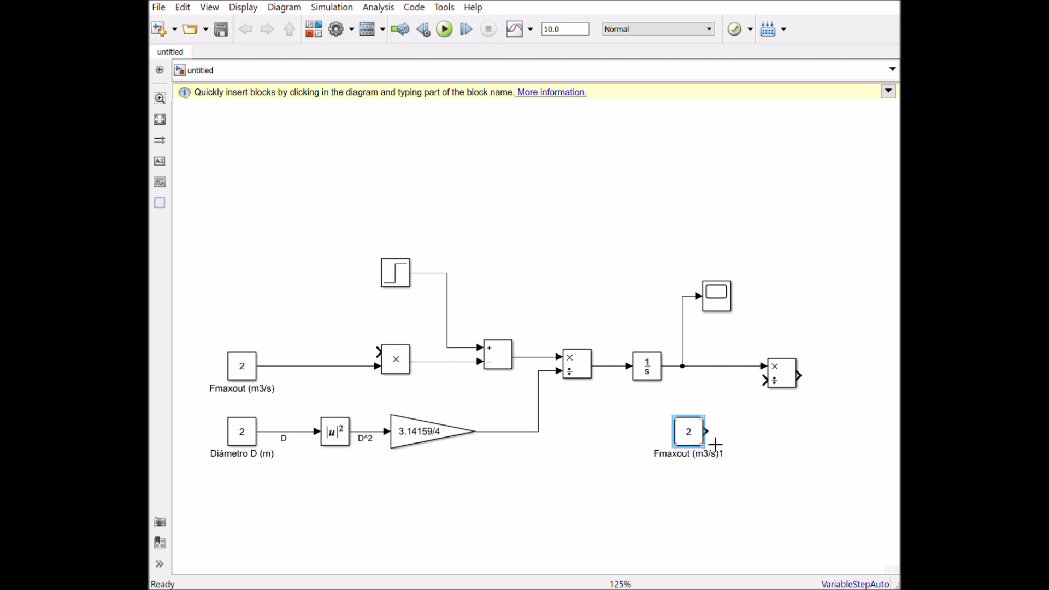
double_click(697, 439)
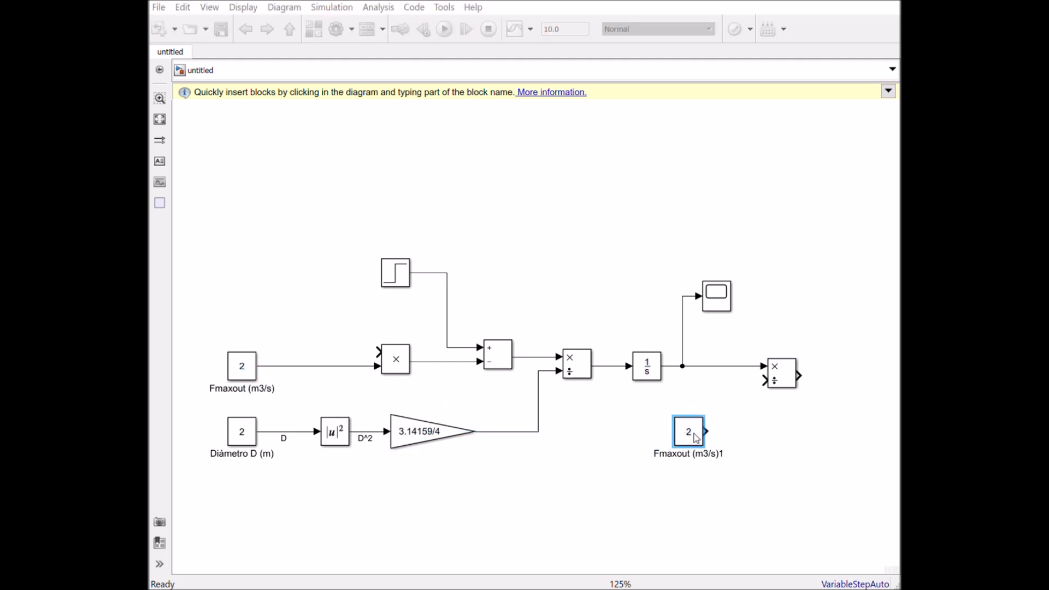
key(Return)
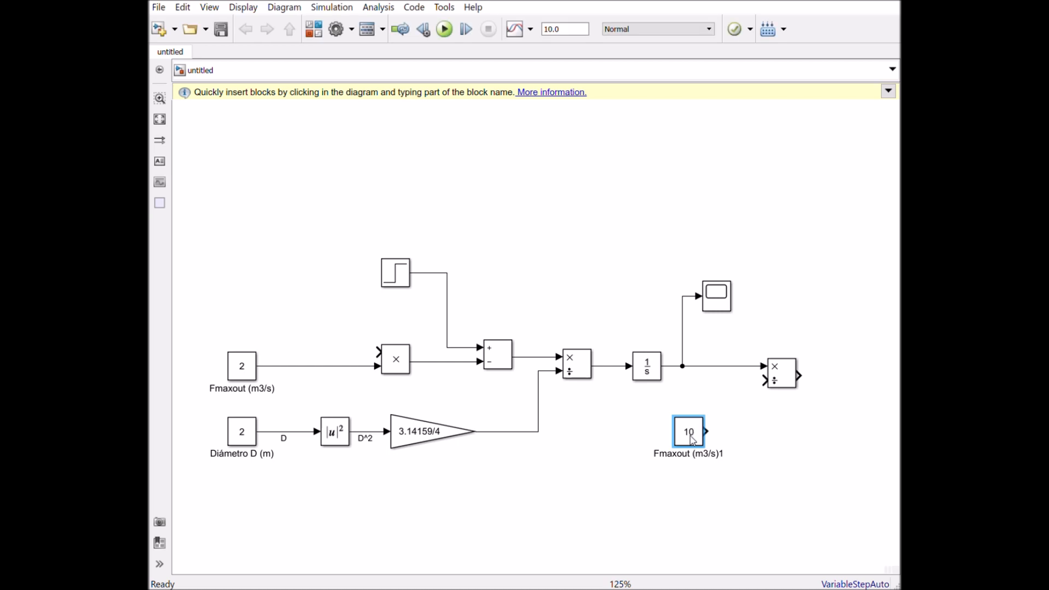
- Rename the constant with value 10 "hmax (m)"
double_click(685, 461)
text(hmax)
drag(710, 458, 691, 459)
text(m)
click(717, 456)
click(711, 458)
key(Delete)
- Connect hmax (m) to the ÷ input of the rightmost Divide block and shift the constant slightly left
drag(708, 434, 769, 381)
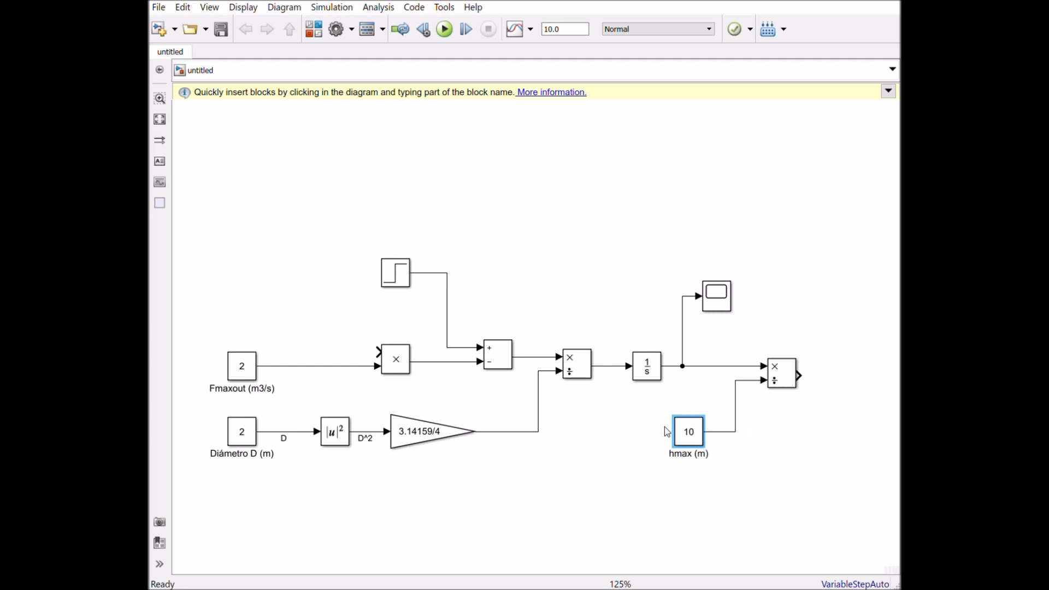
drag(687, 432, 651, 436)
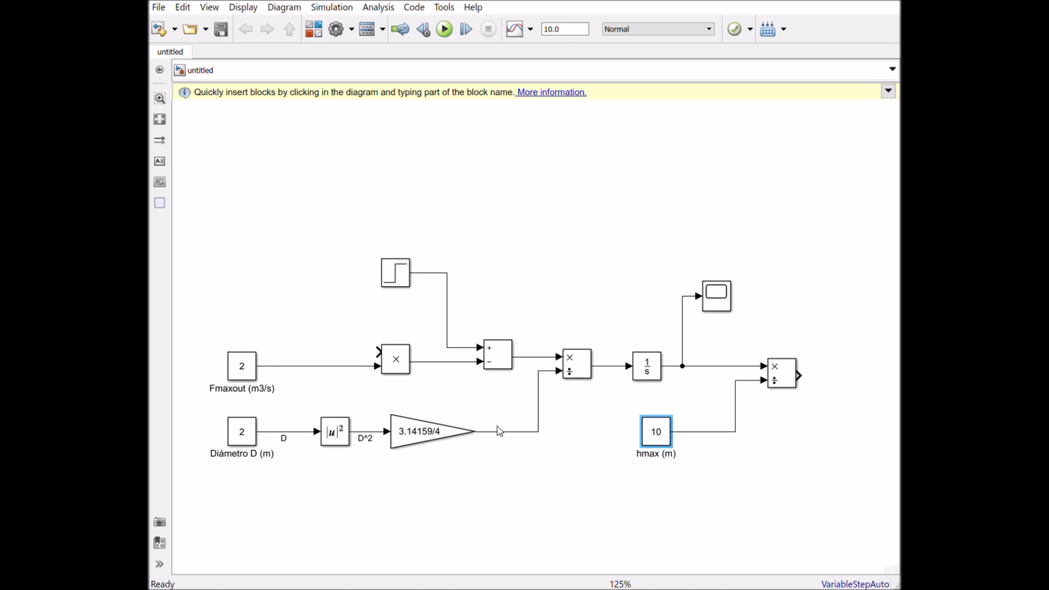
- Duplicate the Fmaxout constant, place the copy above and right of the Scope, and set its value to 0.5
click(243, 363)
key(ctrl+v)
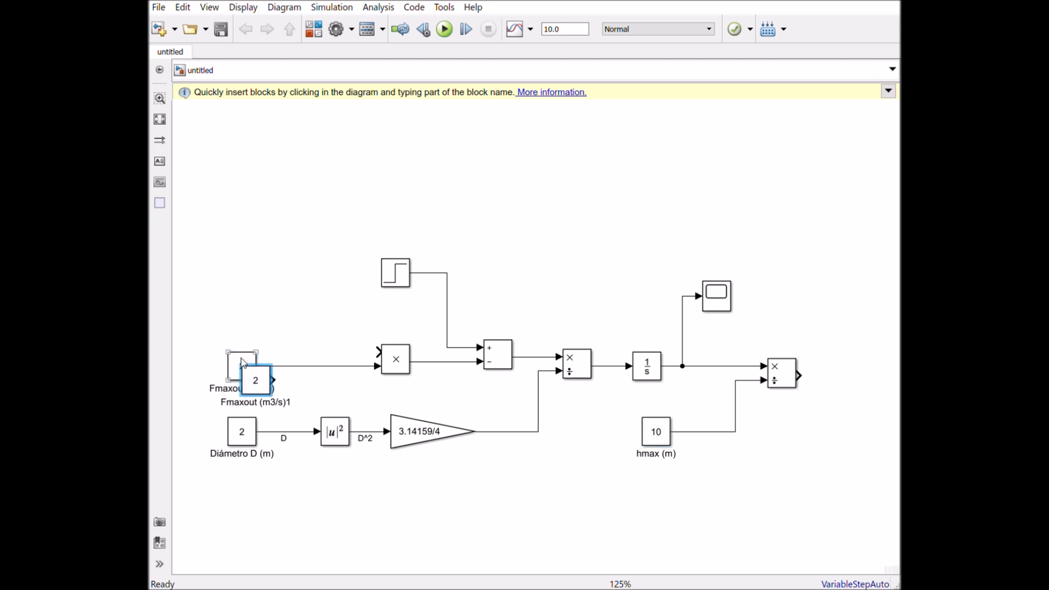
click(263, 368)
drag(633, 367, 362, 365)
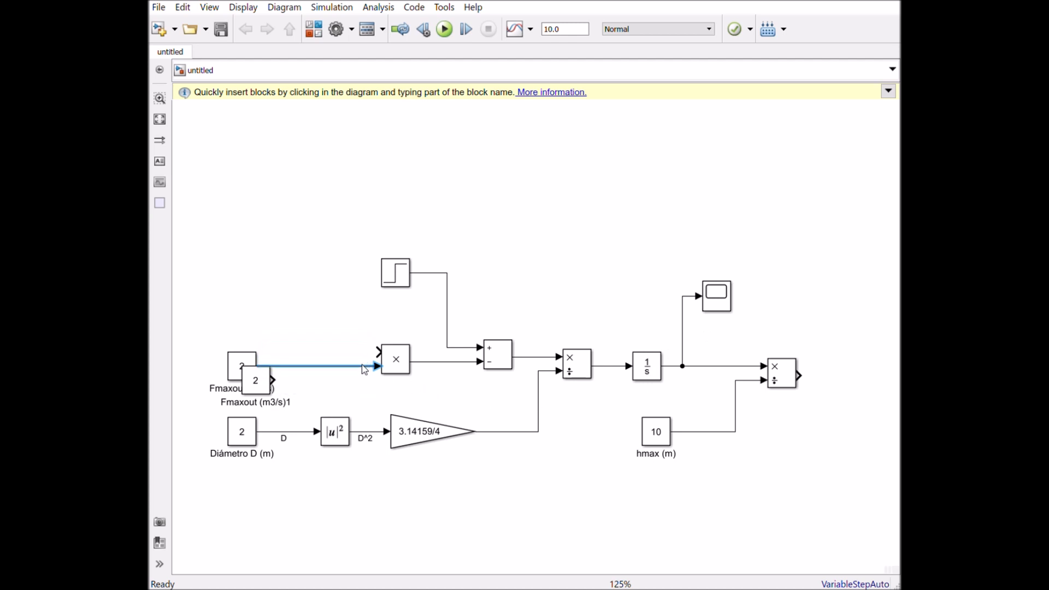
drag(268, 387, 794, 238)
double_click(788, 233)
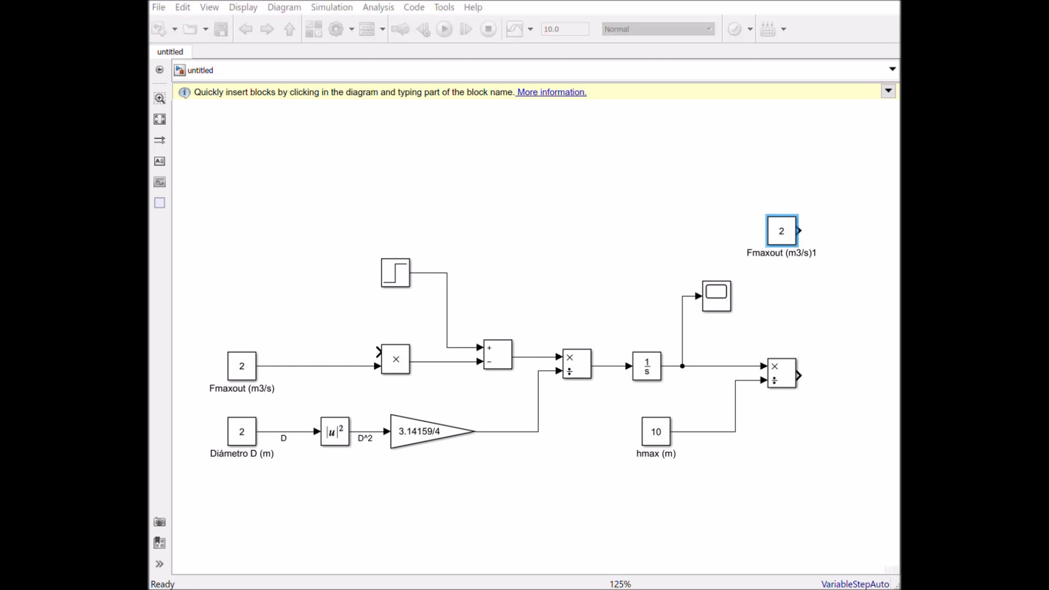
text(0.5)
key(Return)
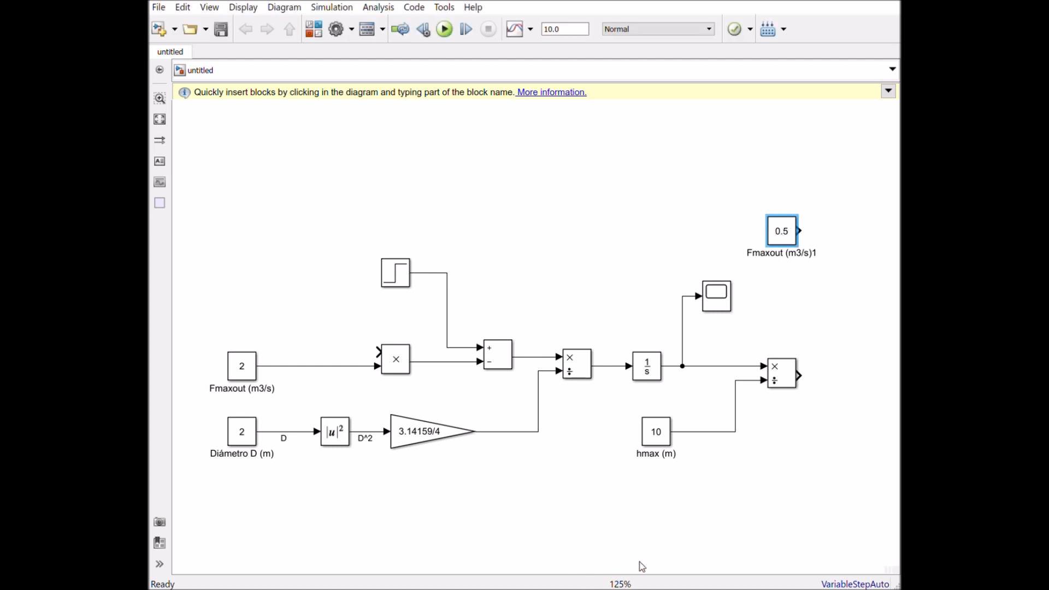
- Rename the constant with value 0.5 "SP"
click(805, 256)
drag(820, 257, 746, 261)
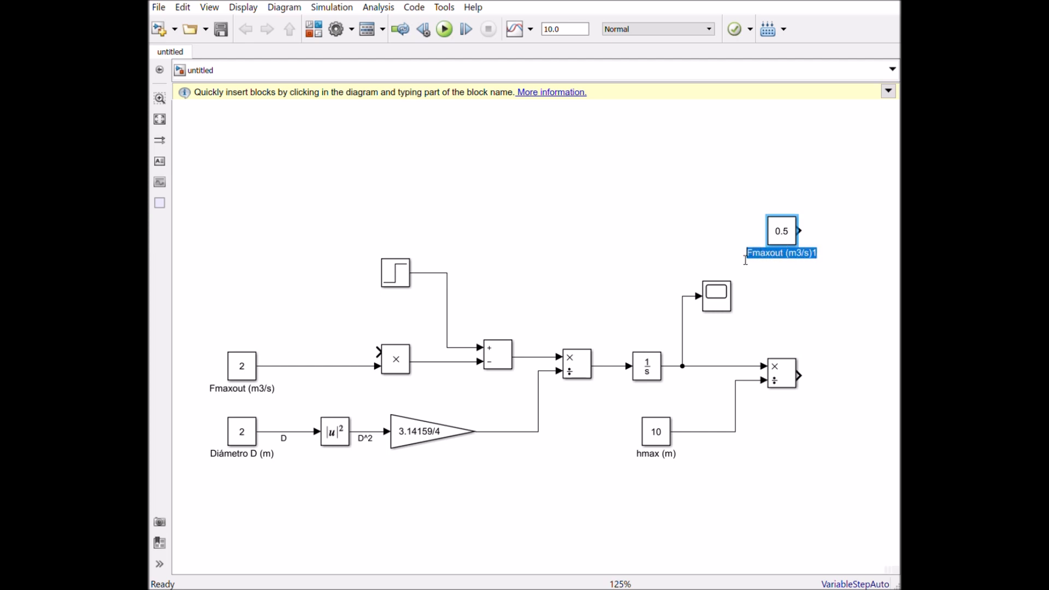
text(SP)
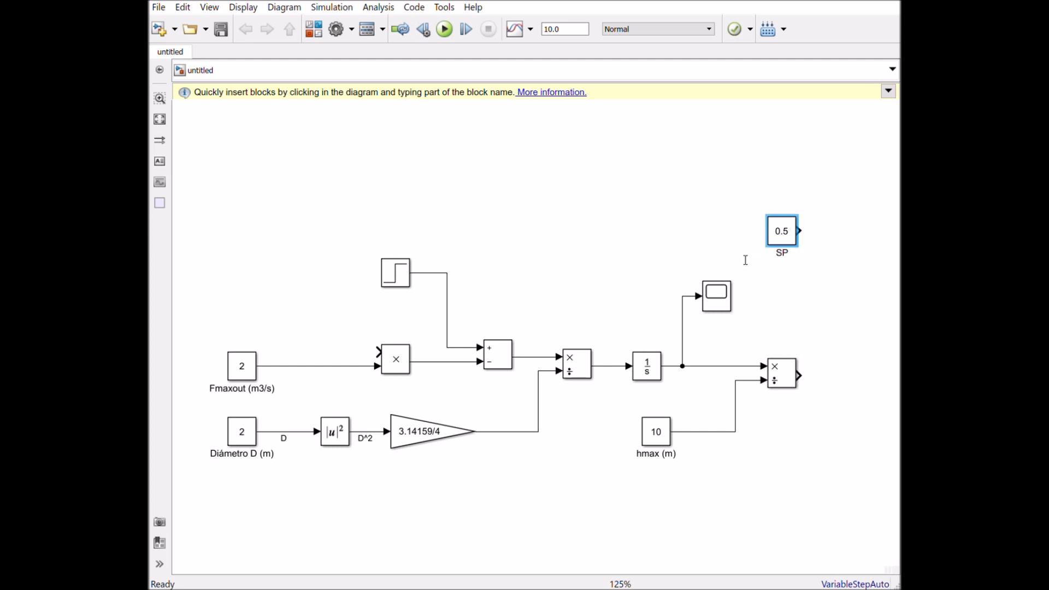
key(Return)
click(787, 293)
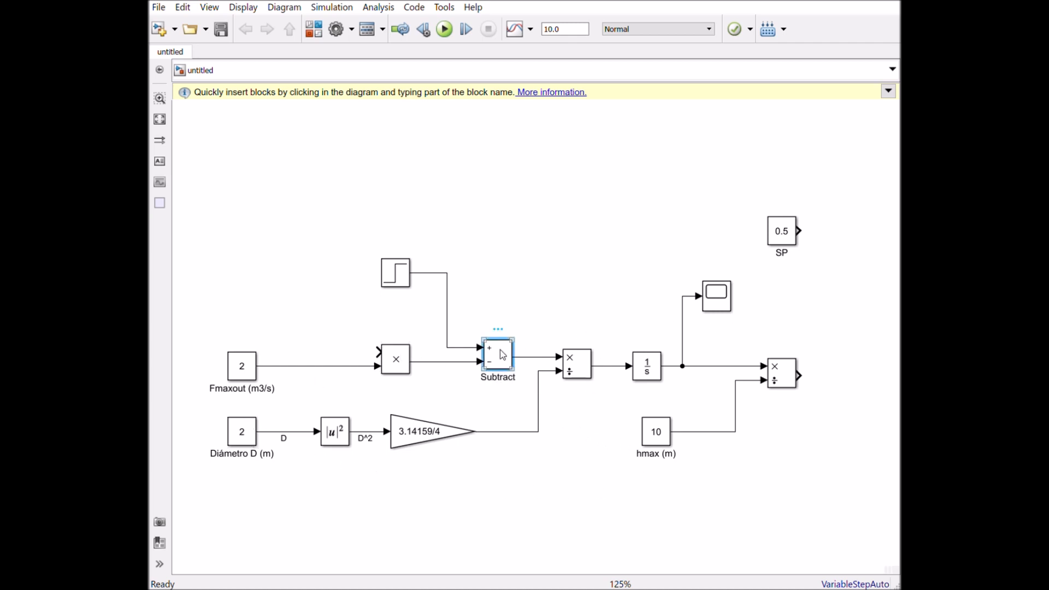
- Duplicate the Subtract block beyond the rightmost Divide block and wire SP to its + input and the Divide output to its − input
drag(503, 355, 863, 368)
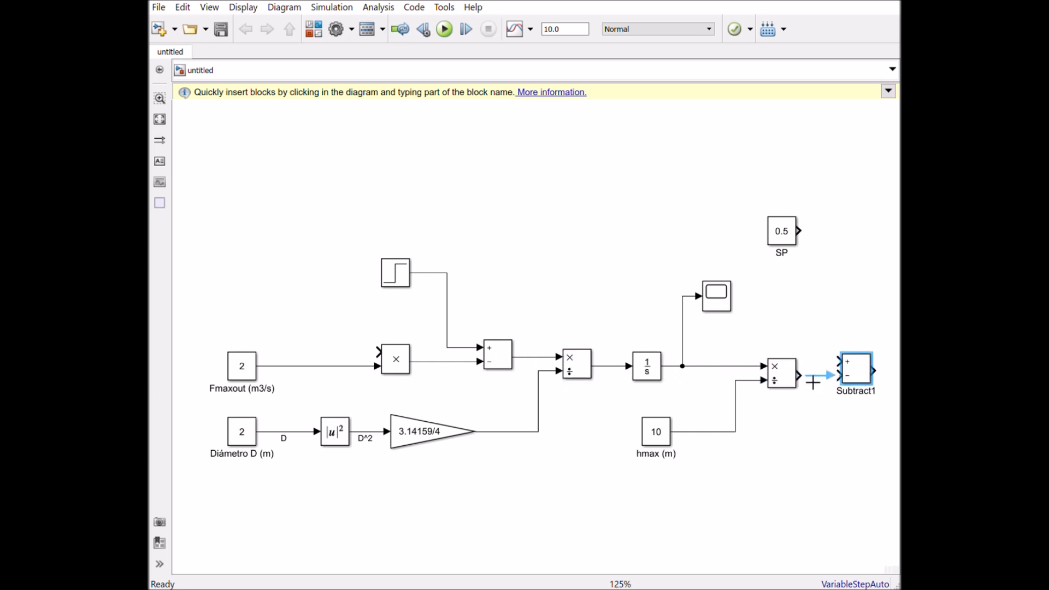
mouse_move(787, 235)
mouse_down()
mouse_move(786, 301)
mouse_move(851, 367)
mouse_move(829, 388)
mouse_move(853, 389)
mouse_up()
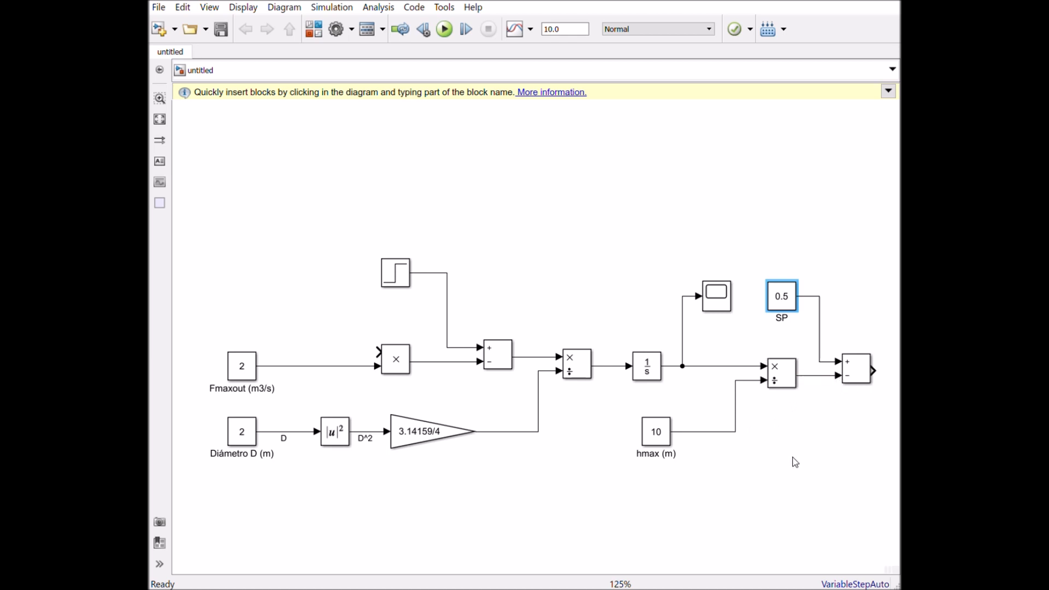
- Move the entire block diagram left to free space beyond the last Subtract block
scroll(796, 463, down, 2)
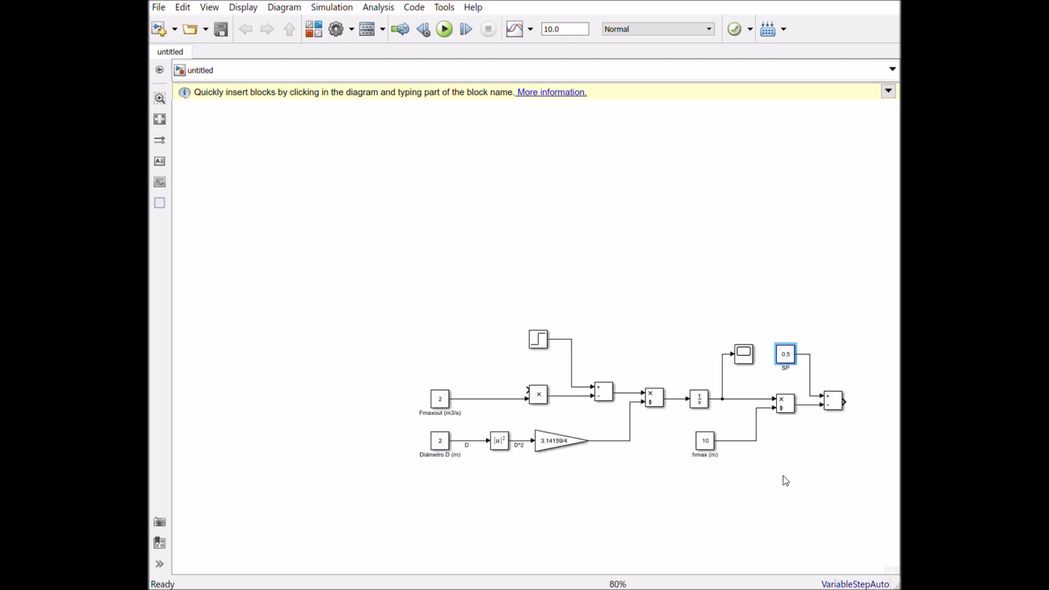
drag(864, 506, 383, 304)
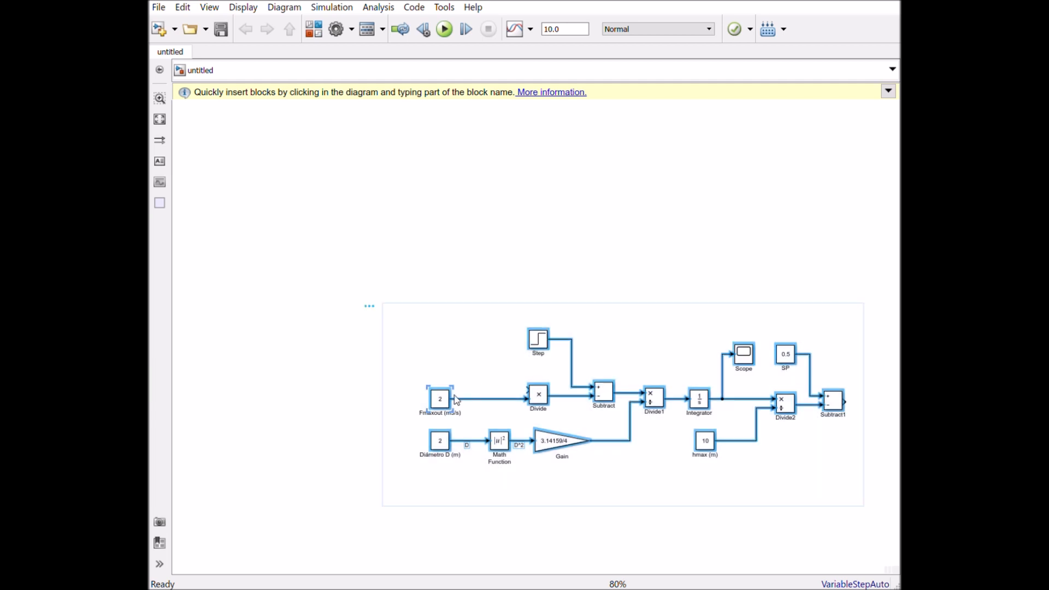
drag(442, 403, 258, 410)
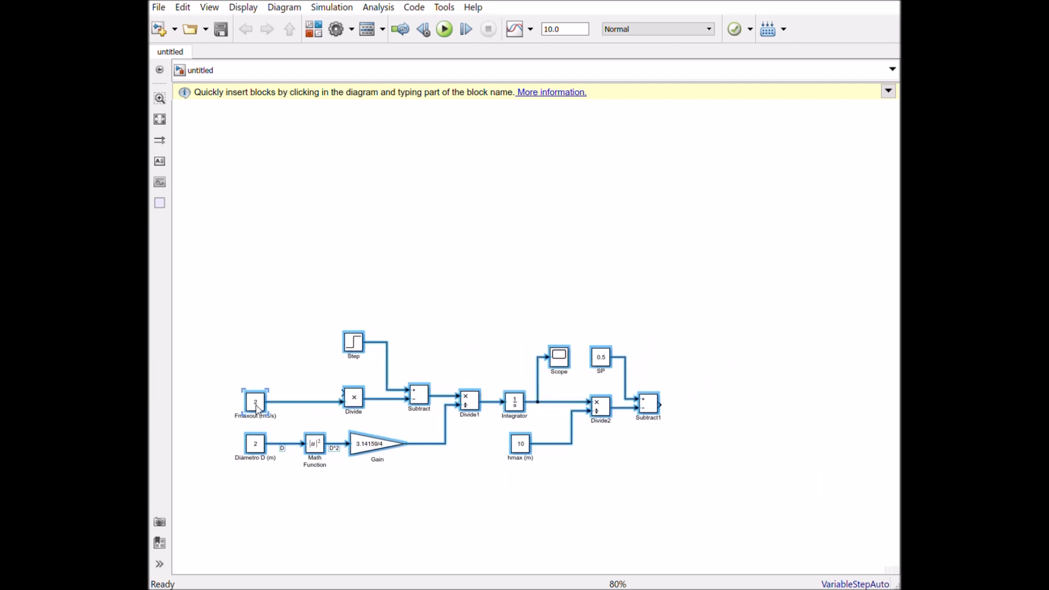
click(739, 500)
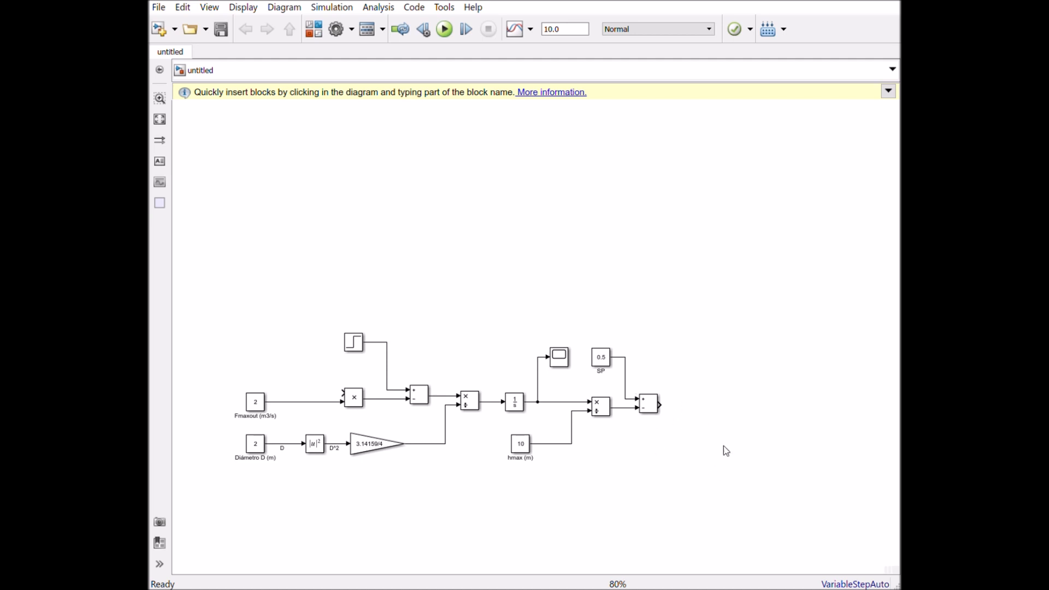
- Duplicate the SP constant above the last Subtract block and rename the copy "Bias"
click(601, 367)
drag(601, 367, 647, 305)
drag(659, 321, 635, 321)
text(Bias)
click(706, 362)
- Duplicate the 3.14159/4 Gain block to the right of the Bias constant, name it "P", set its gain to 1 and make it shorter and taller
click(368, 450)
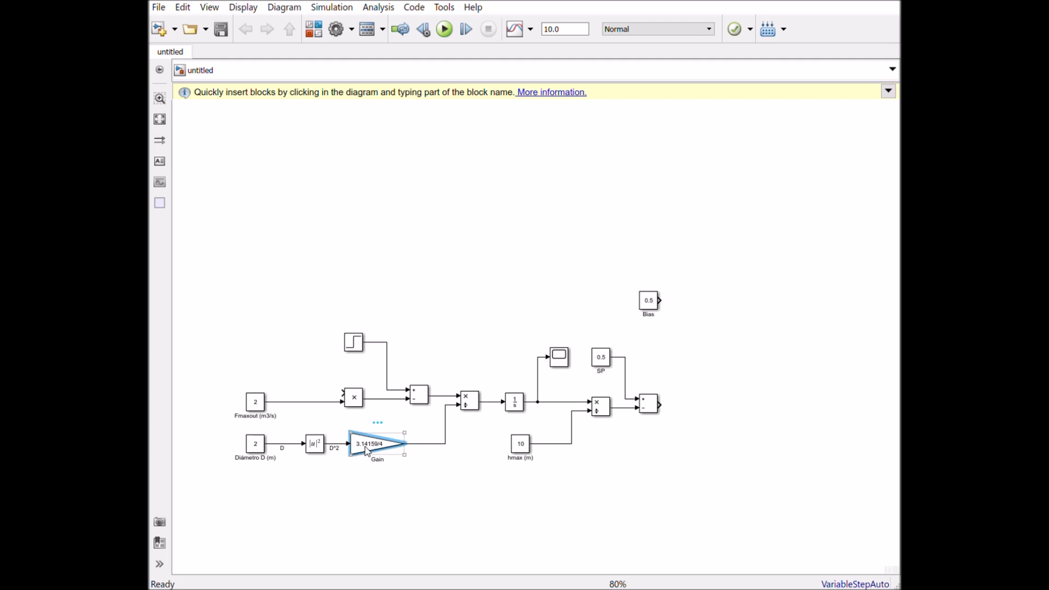
drag(368, 451, 720, 368)
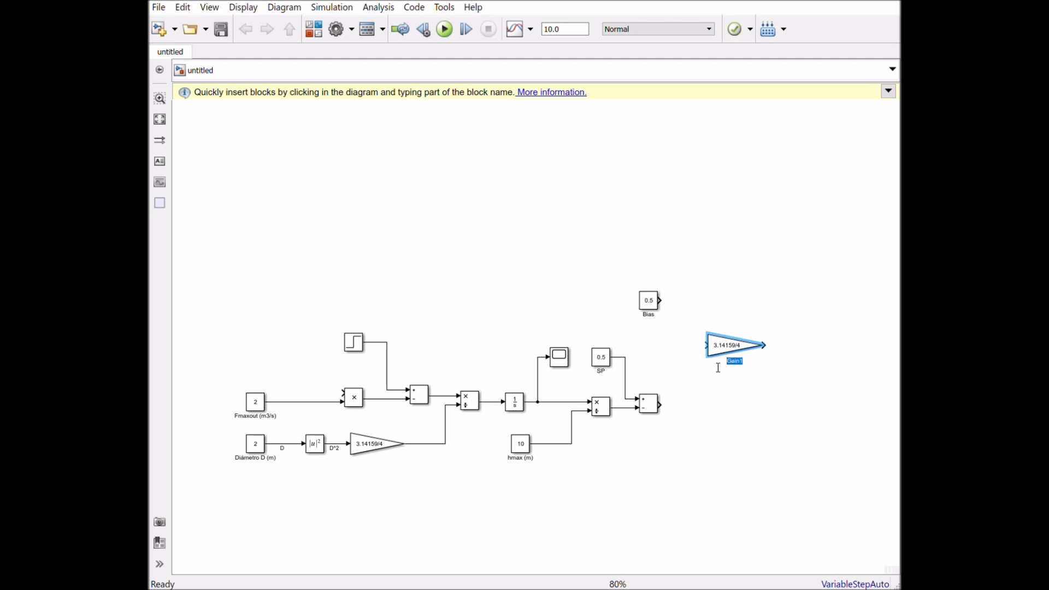
text(P)
click(724, 348)
double_click(724, 345)
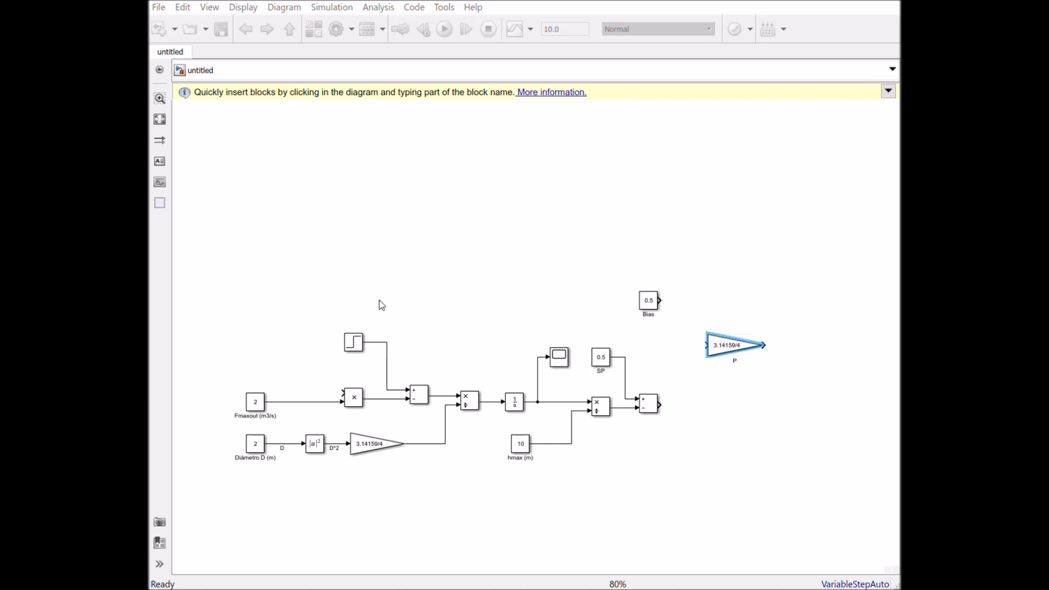
key(Return)
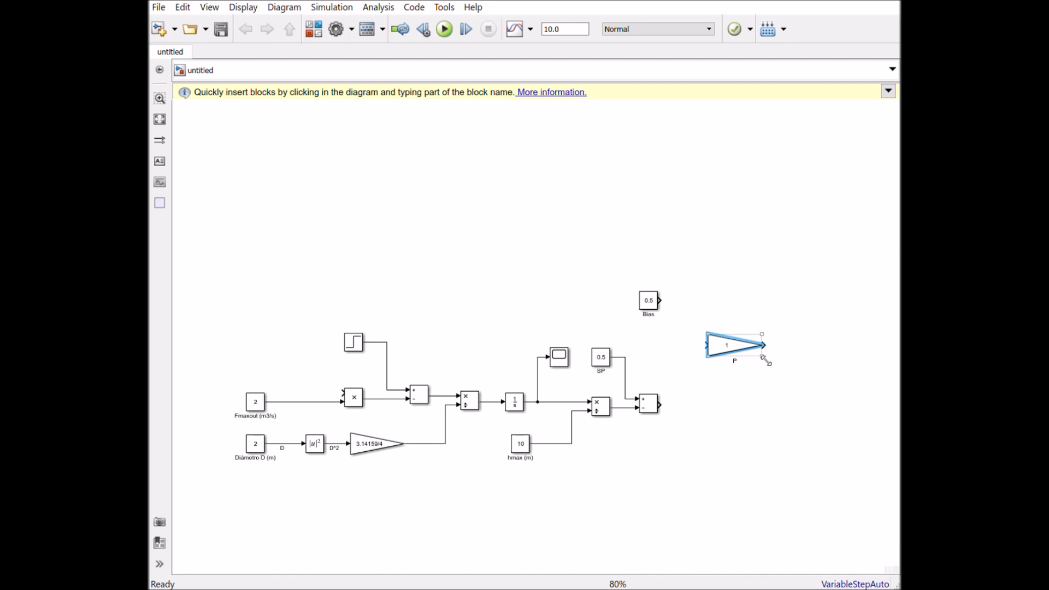
drag(764, 358, 751, 368)
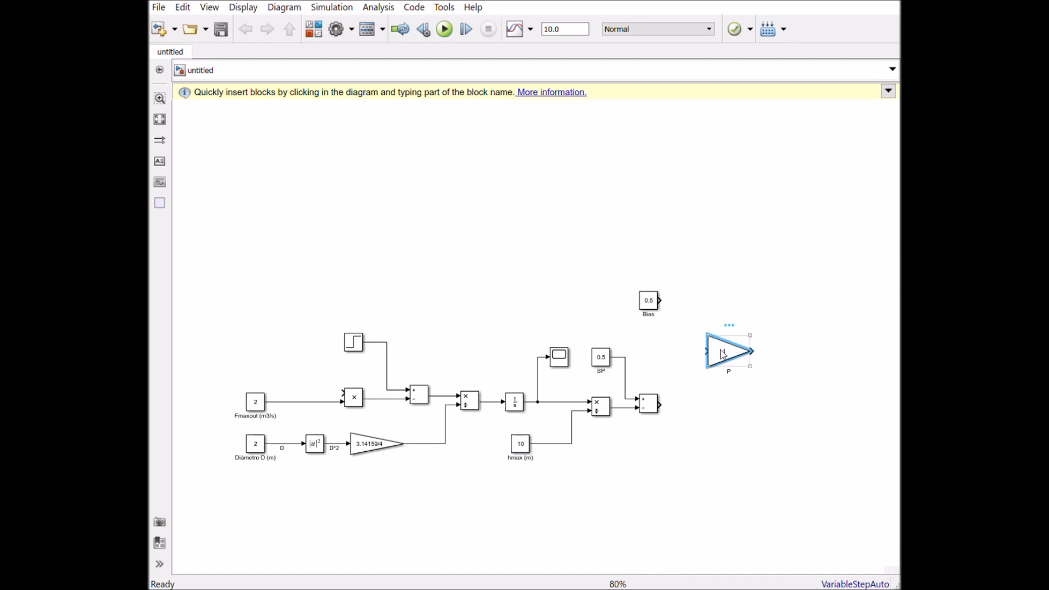
- Add two stacked copies of the P gain below it, each with a gain of 0
drag(723, 355, 728, 411)
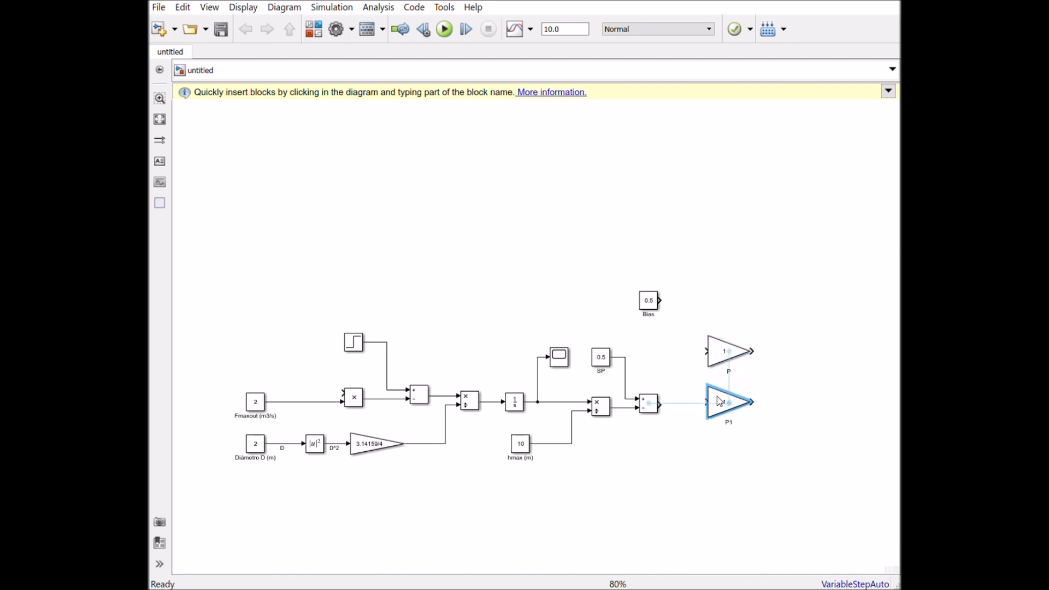
double_click(727, 416)
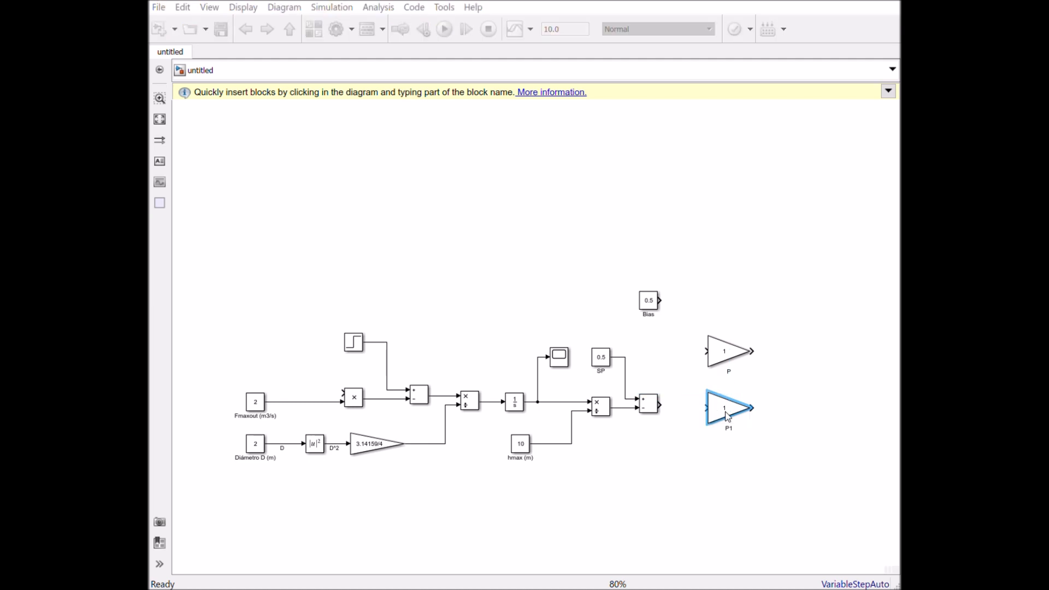
click(527, 434)
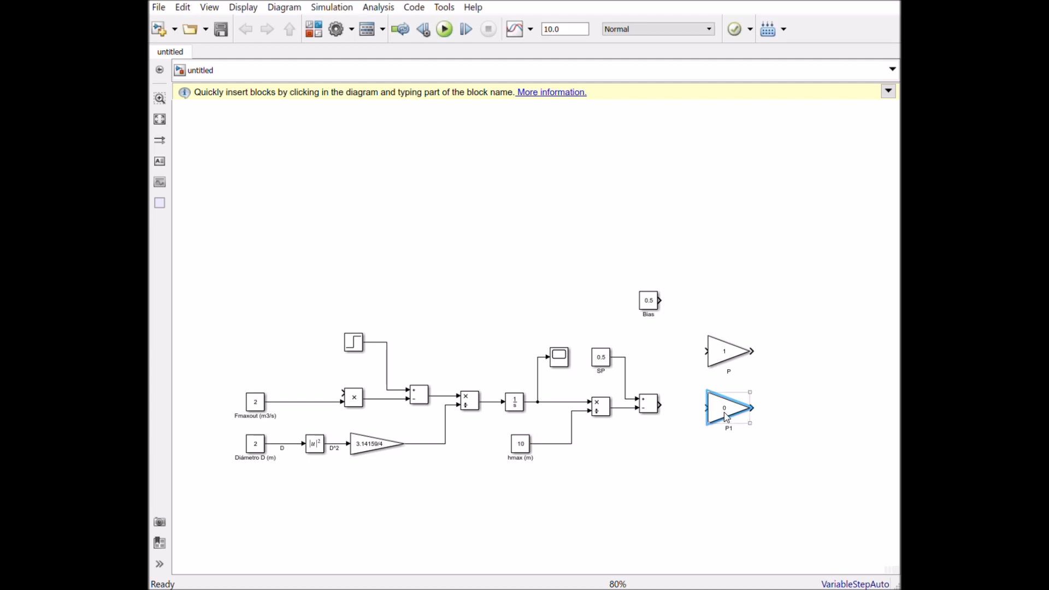
drag(727, 418, 725, 475)
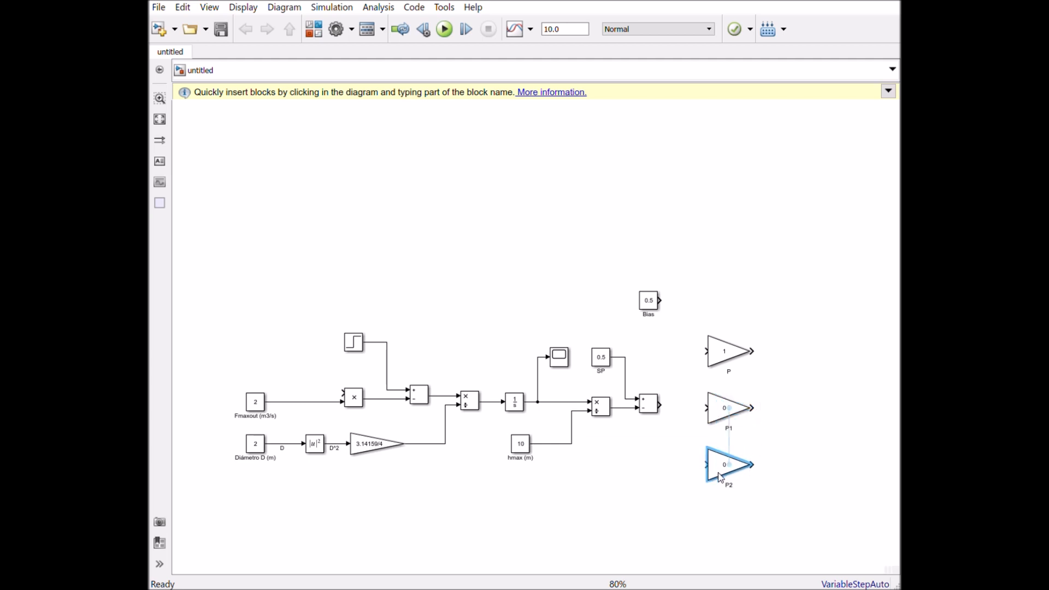
- Rename the middle gain copy "I" and the lowest one "D"
double_click(731, 429)
key(BackSpace)
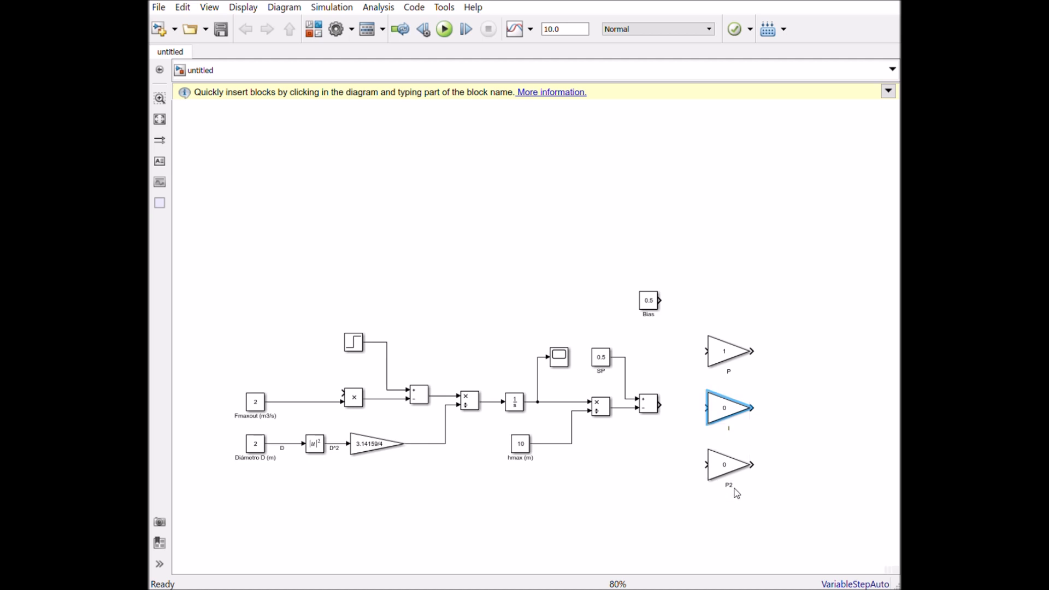
double_click(737, 488)
text(D)
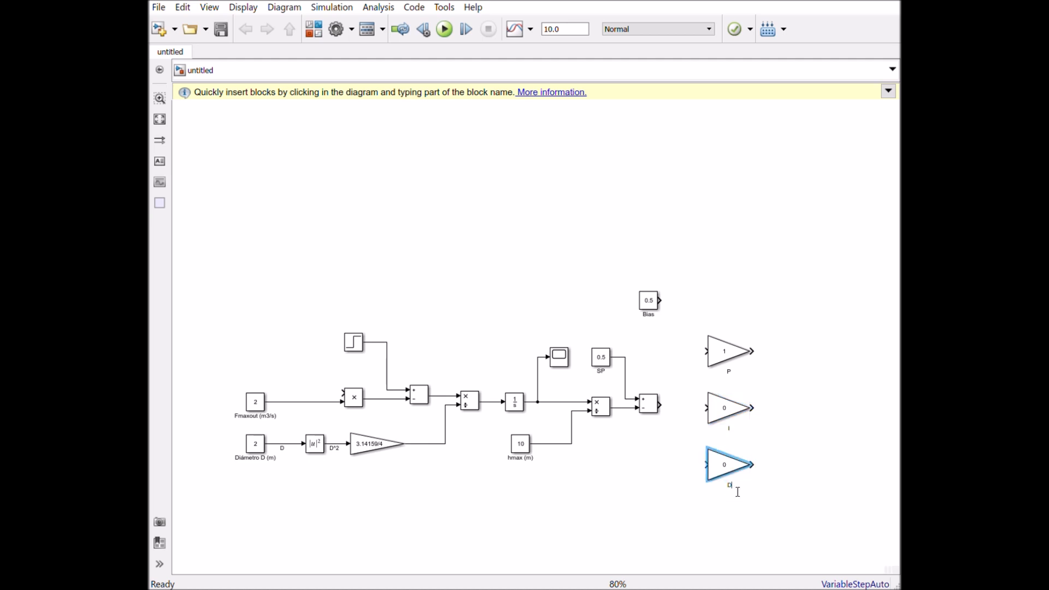
click(783, 487)
- Set the gain of the P block to 0
click(725, 358)
double_click(726, 358)
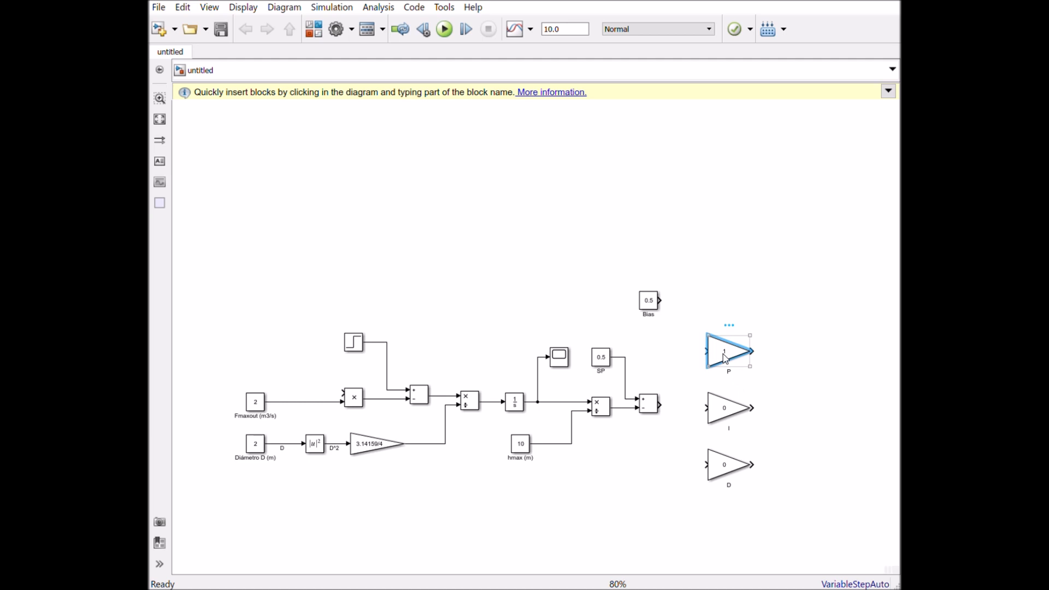
key(Return)
- Connect the last Subtract block's output to the inputs of the P, I and D gains and straighten the branch to I
mouse_move(716, 359)
mouse_down()
mouse_move(705, 353)
mouse_move(670, 419)
mouse_up()
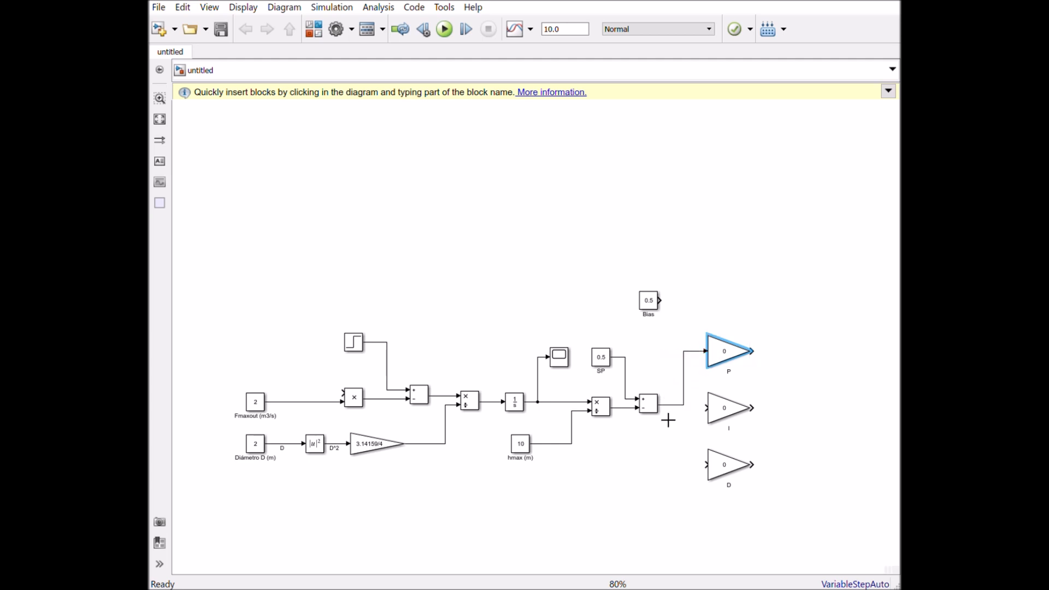
drag(706, 407, 685, 405)
mouse_move(710, 466)
mouse_down()
mouse_move(694, 464)
mouse_move(687, 414)
mouse_up()
drag(679, 405, 696, 417)
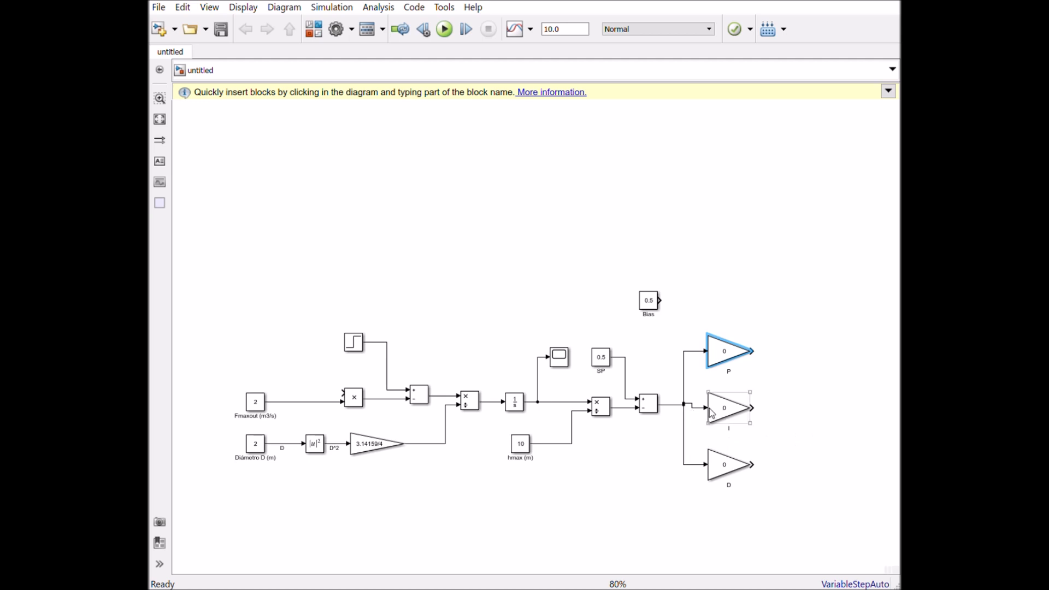
click(690, 407)
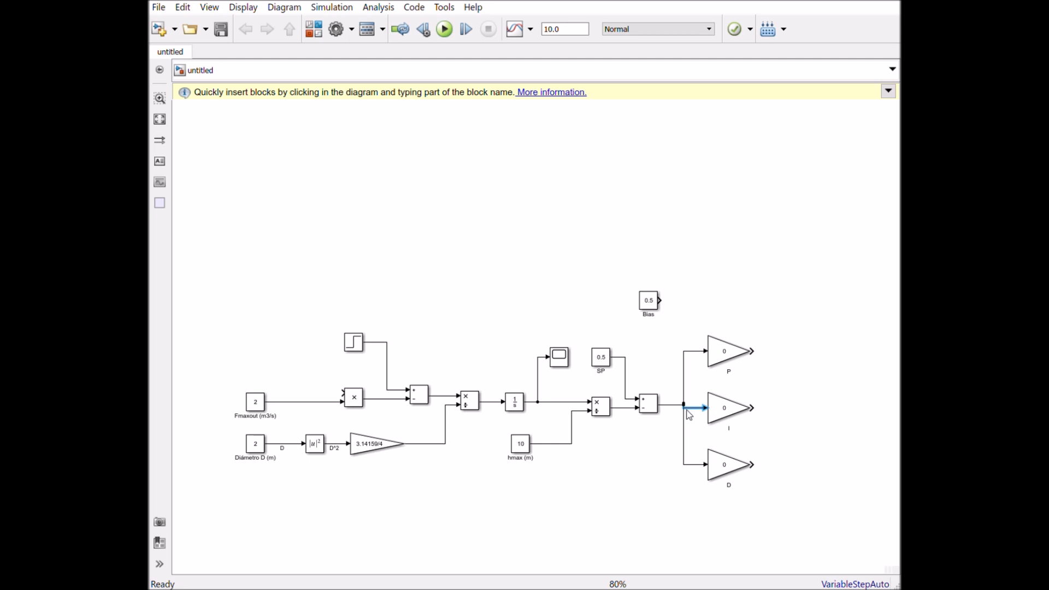
click(829, 434)
- Move Bias above the P gain and place a taller Subtract copy right of the gains with four inputs, signs +, −, −, −
drag(650, 302, 713, 290)
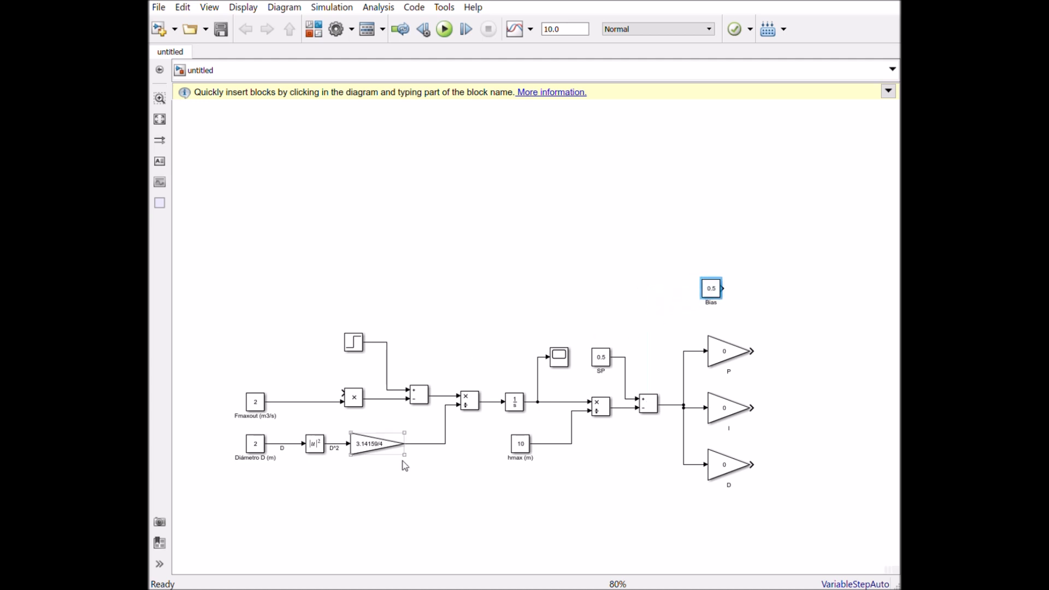
click(418, 396)
drag(420, 399, 831, 413)
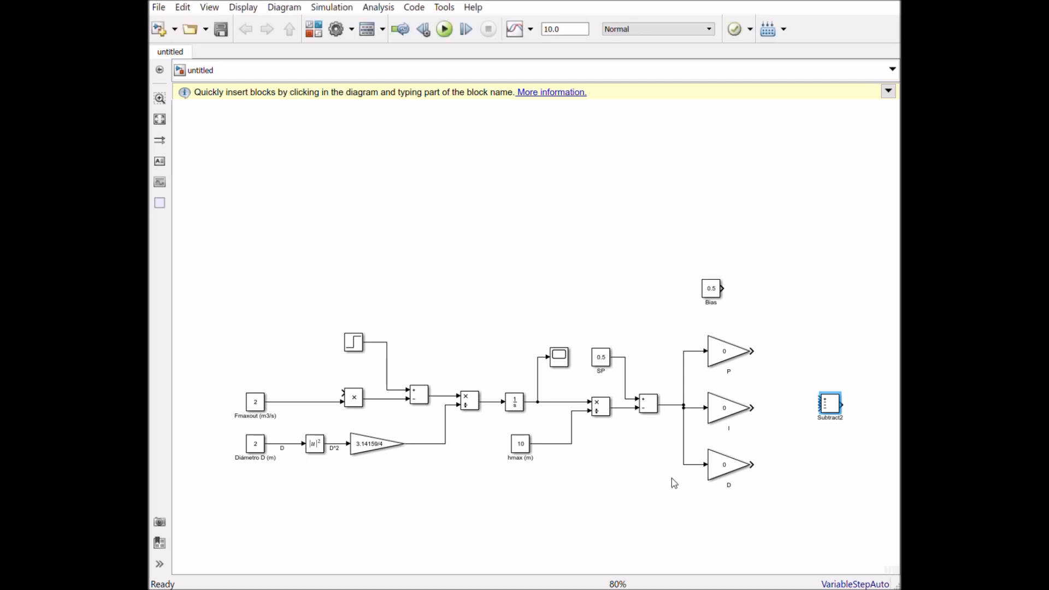
drag(841, 393, 843, 364)
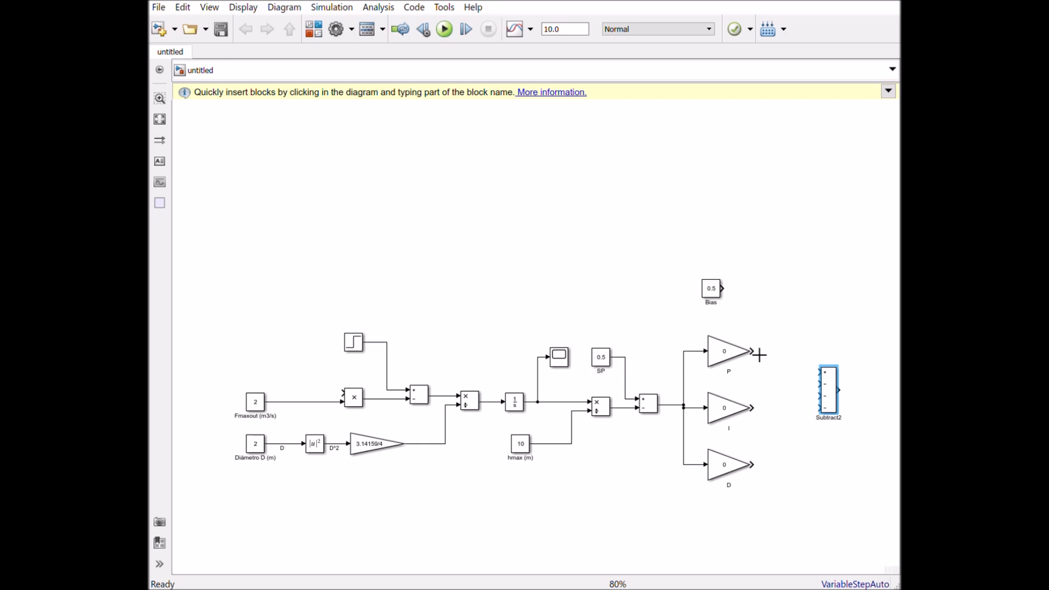
- Connect Bias to the + input and the P gain to the first − input of the four-input Subtract, moving the block farther from the gains
drag(735, 288, 806, 355)
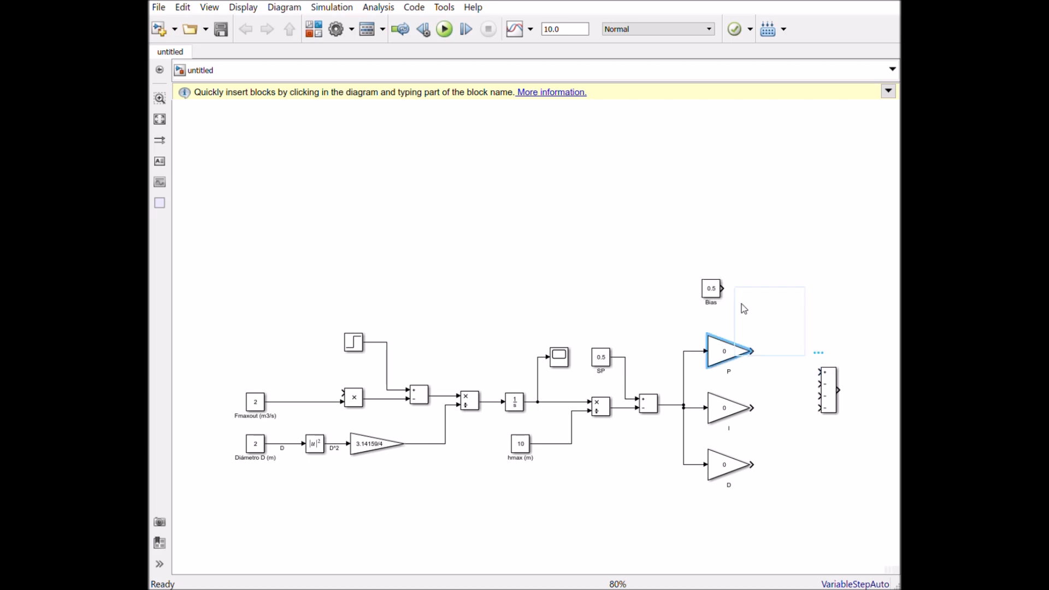
drag(744, 296, 821, 372)
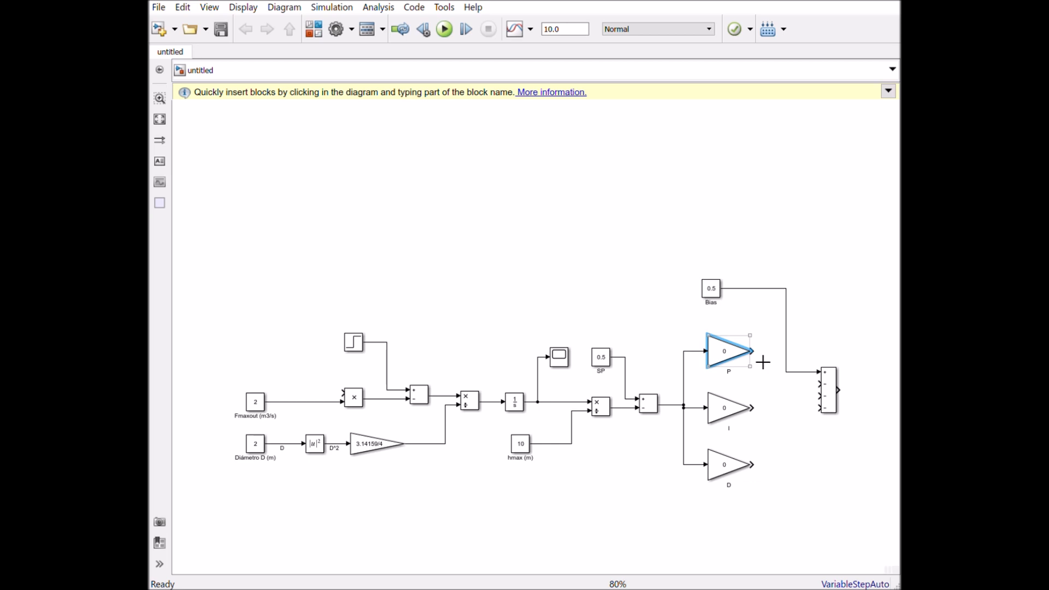
drag(830, 392, 855, 377)
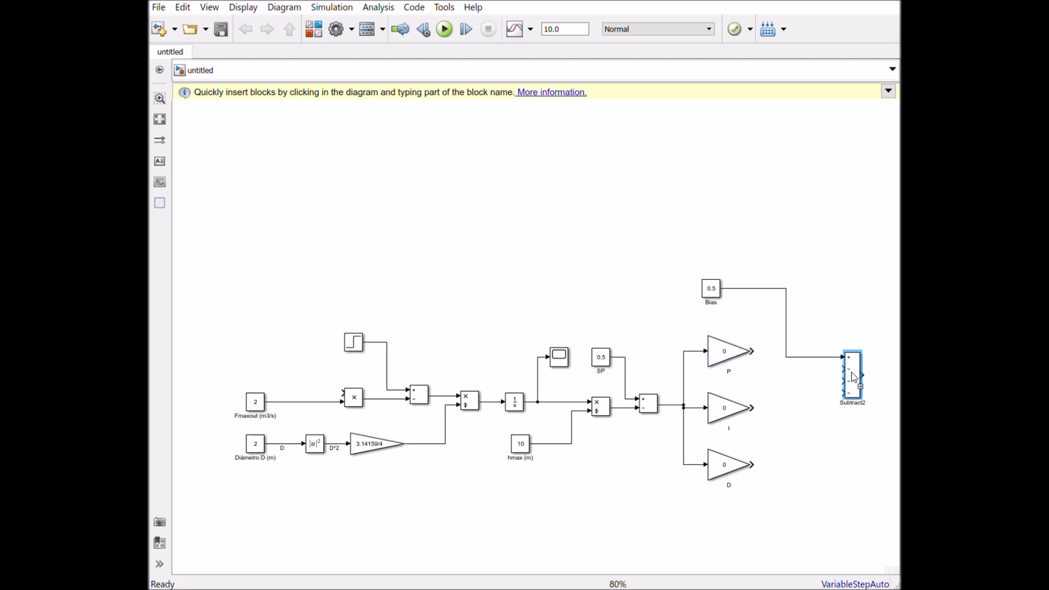
mouse_move(754, 353)
mouse_down()
mouse_move(824, 389)
mouse_move(853, 384)
mouse_up()
drag(776, 353, 782, 380)
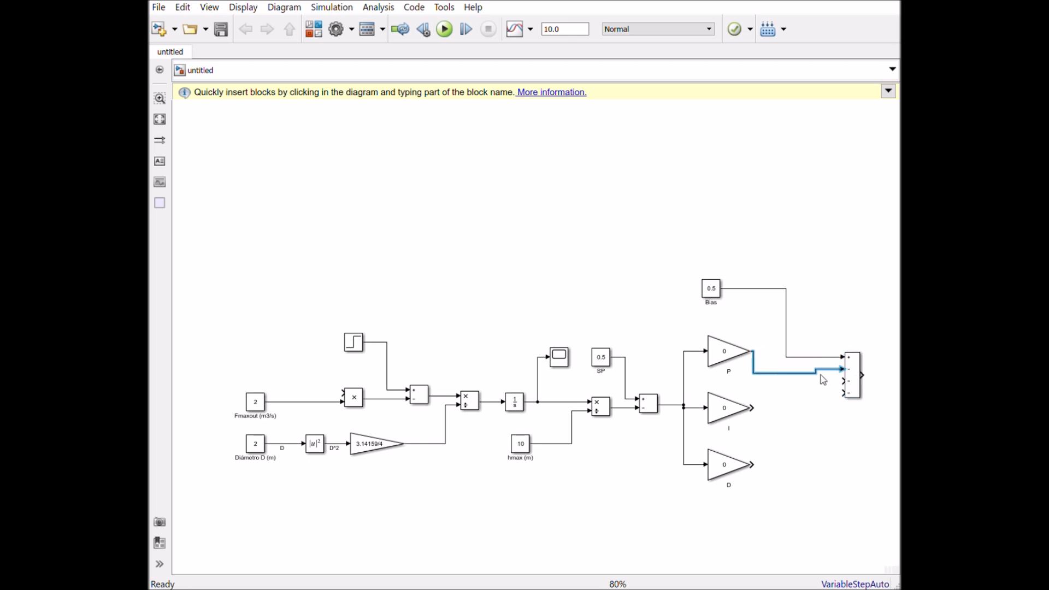
drag(852, 394, 853, 400)
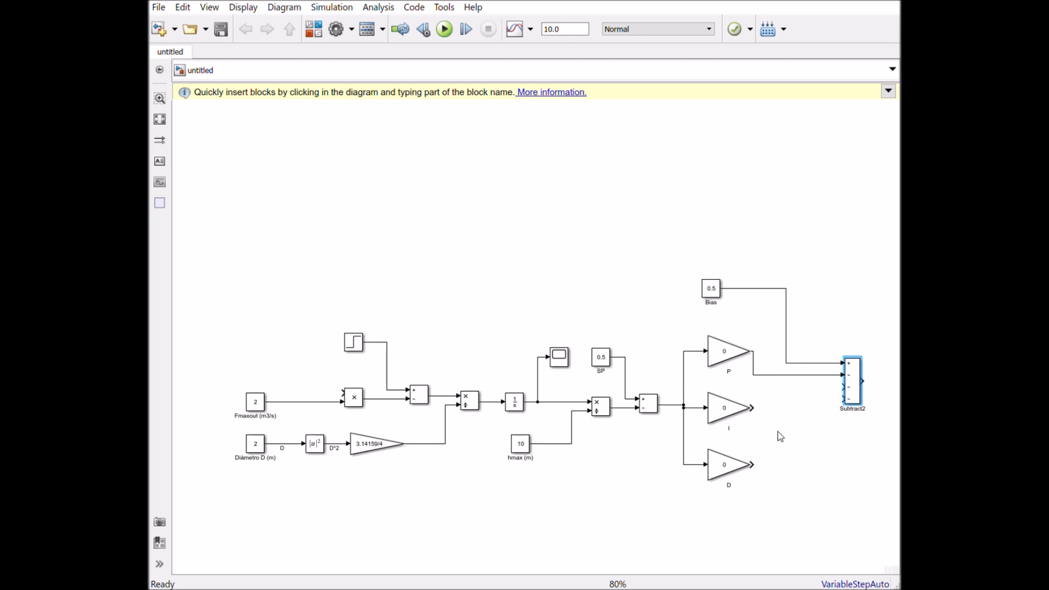
- Place a copy of the Integrator after the I gain and connect it between that gain and the second − input of Subtract
click(515, 408)
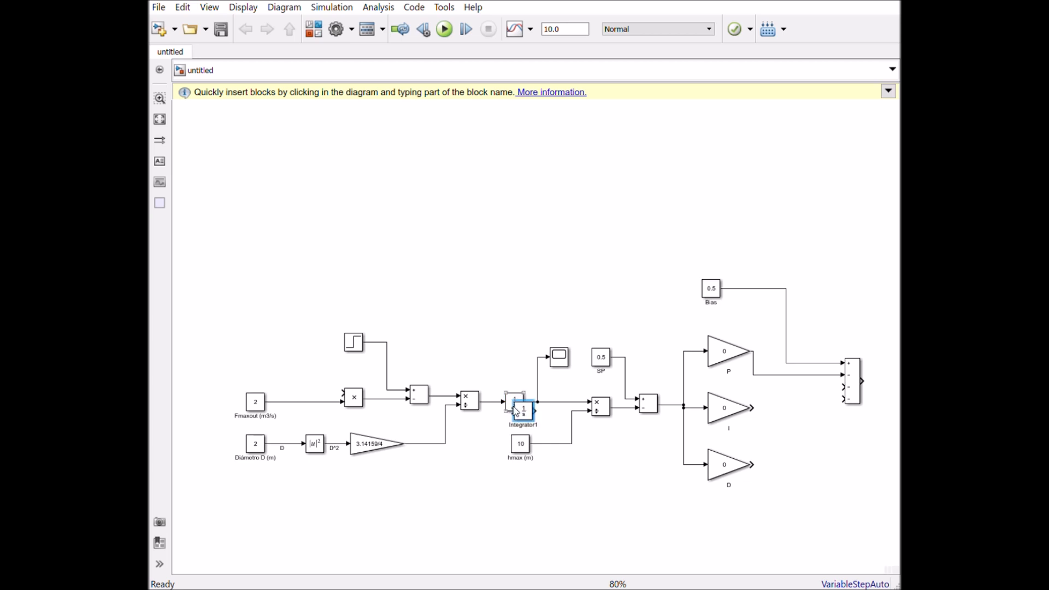
drag(516, 408, 798, 414)
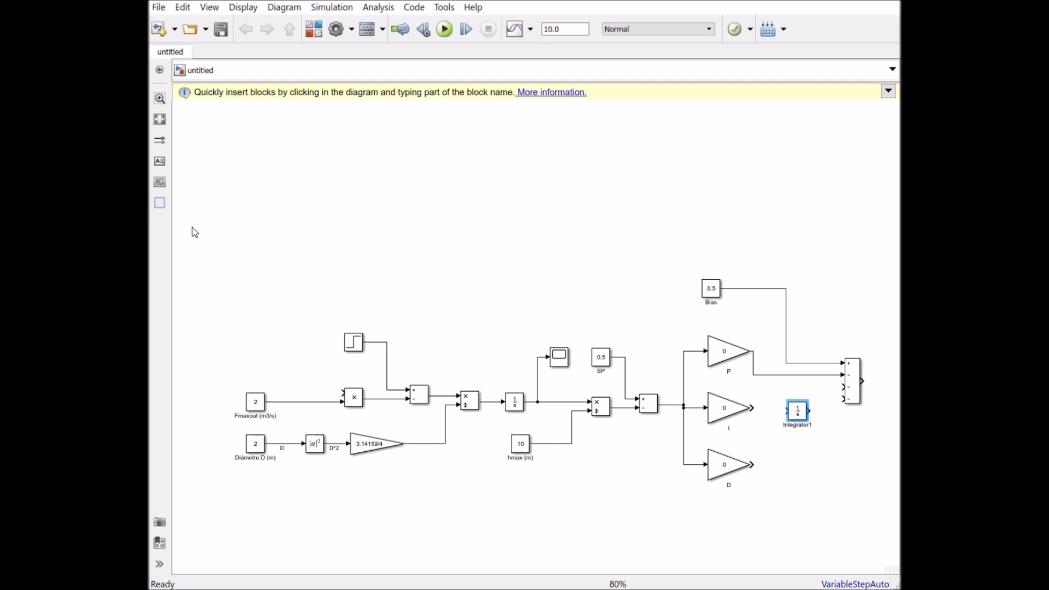
drag(766, 418, 843, 387)
- Add a Derivative block after the D gain and connect it between that gain and the last − input of Subtract
click(718, 450)
click(791, 477)
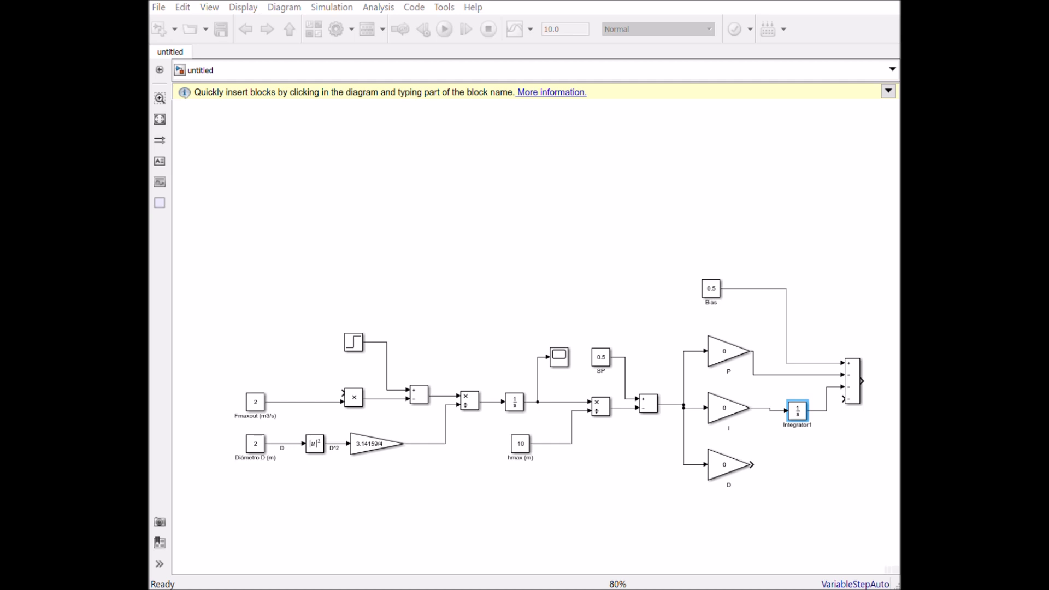
drag(357, 380, 838, 464)
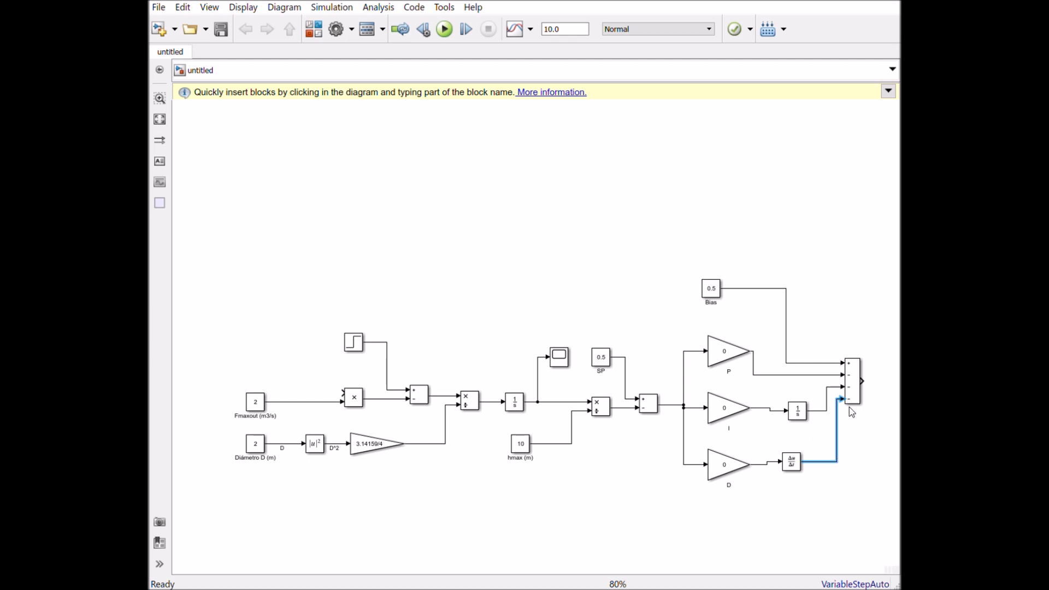
- Move Subtract slightly farther out and align the I and D gains with their Integrator and Derivative blocks to straighten the lines
drag(850, 403, 859, 406)
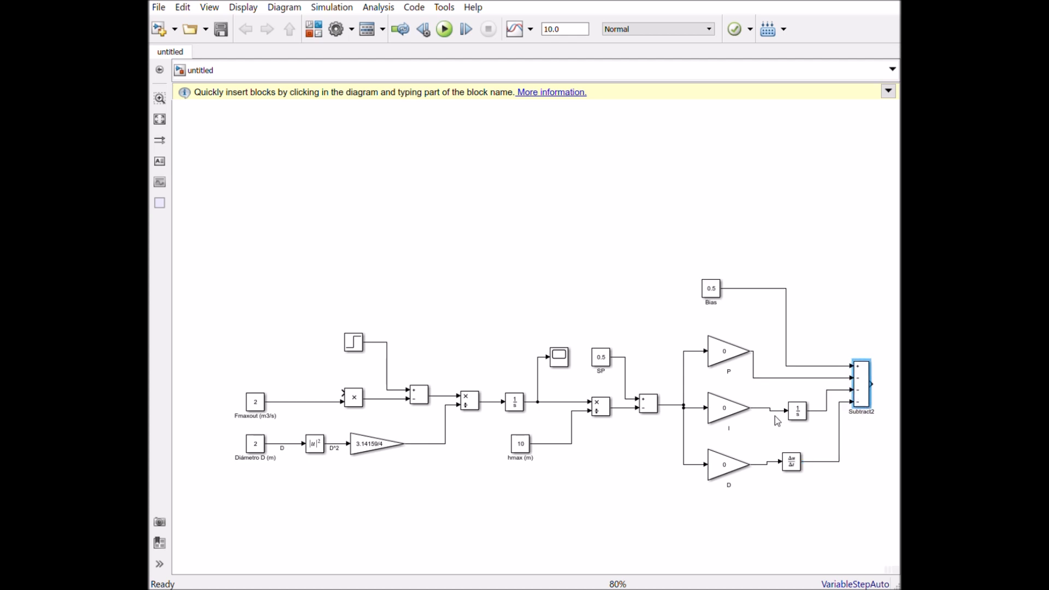
drag(731, 418, 732, 423)
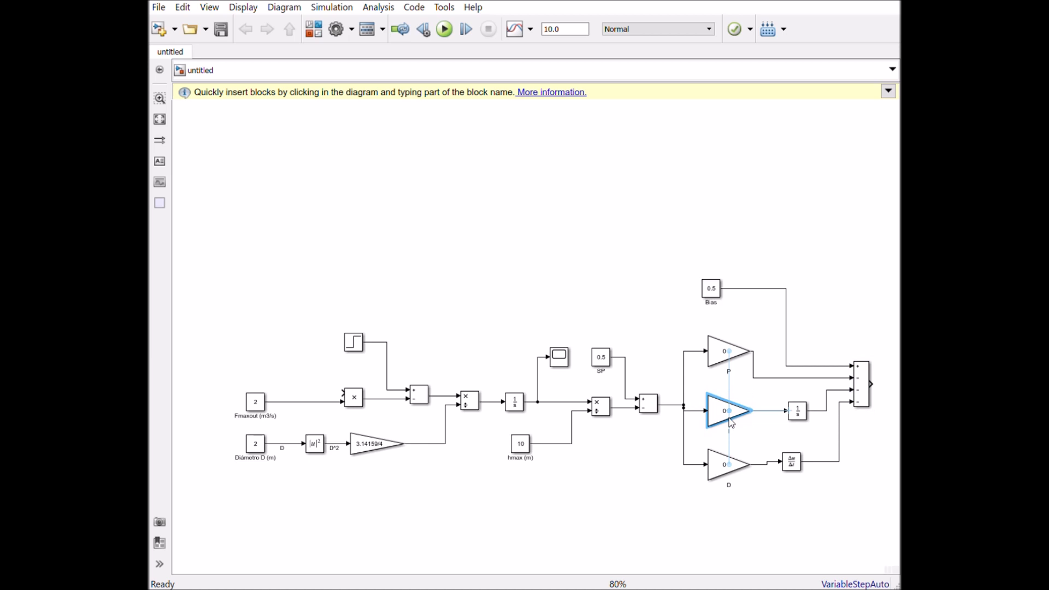
click(869, 471)
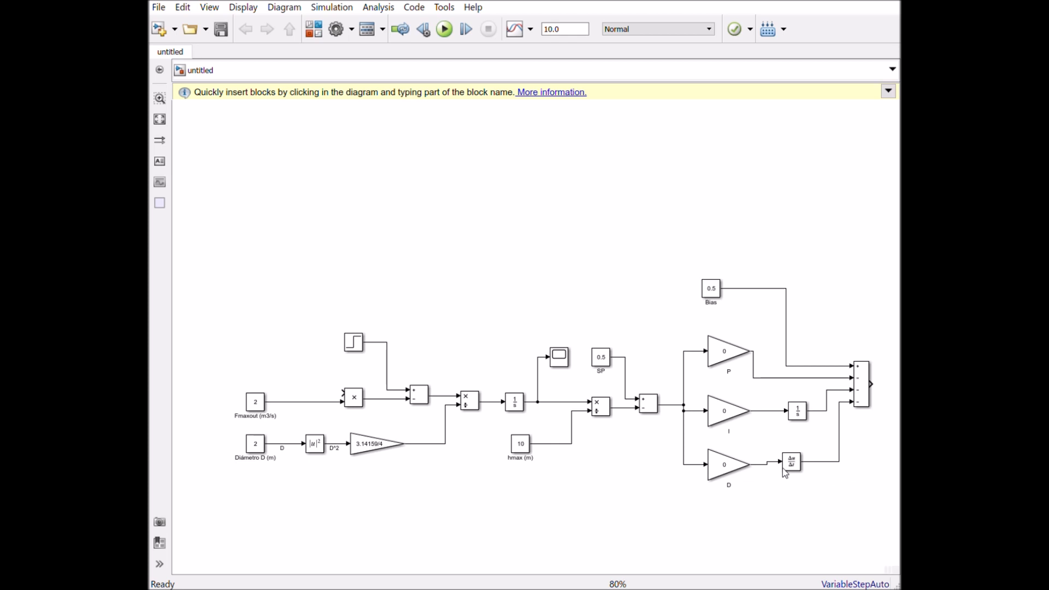
click(714, 467)
drag(714, 467, 714, 464)
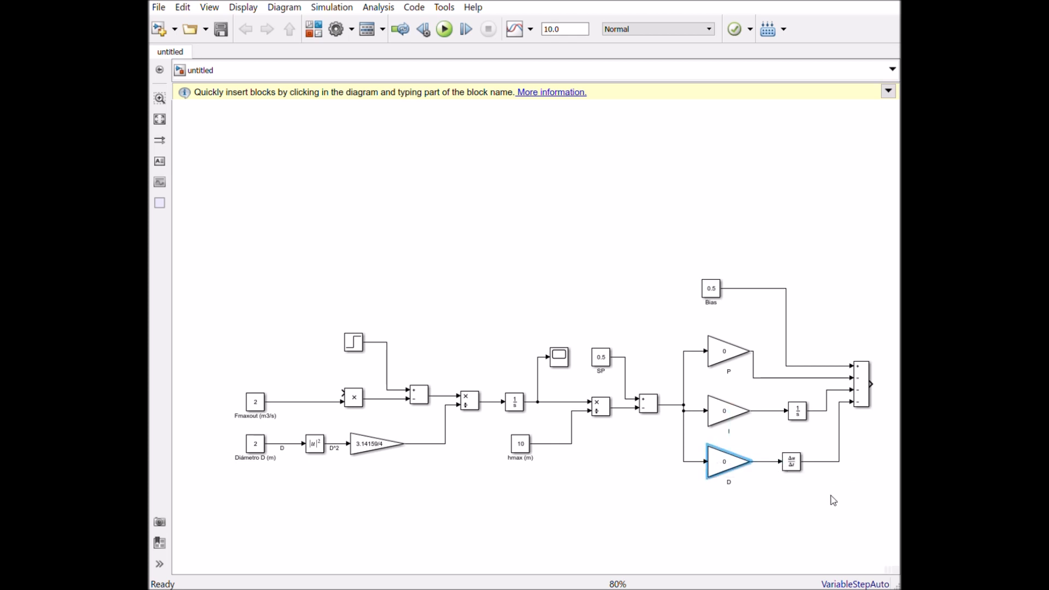
- Connect the controller Subtract output to the free input of the Fmaxout Product block, routing the feedback line above the whole diagram
drag(884, 392, 284, 393)
drag(398, 492, 420, 229)
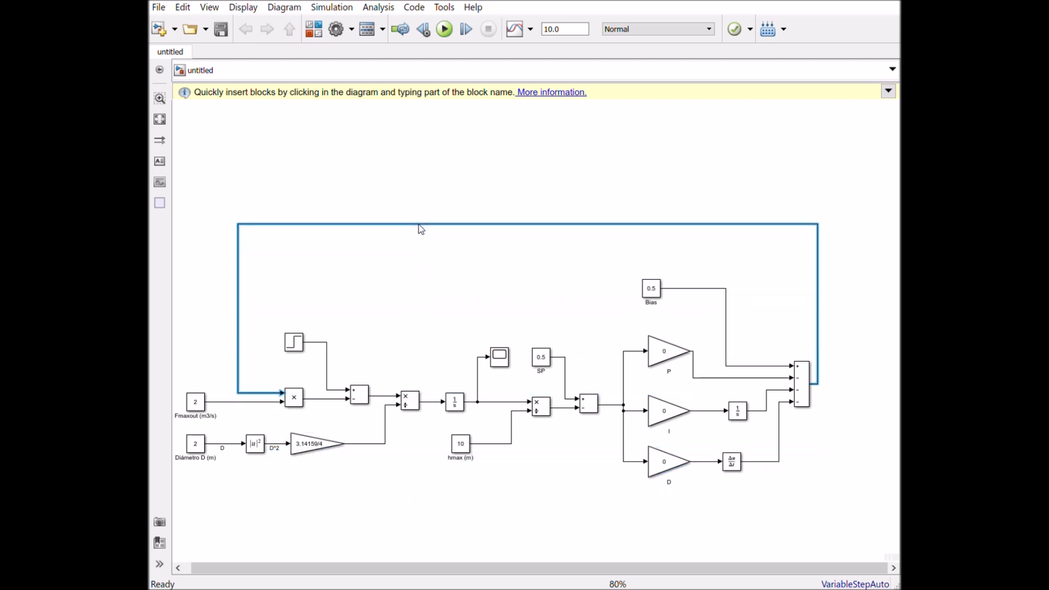
click(736, 411)
click(559, 483)
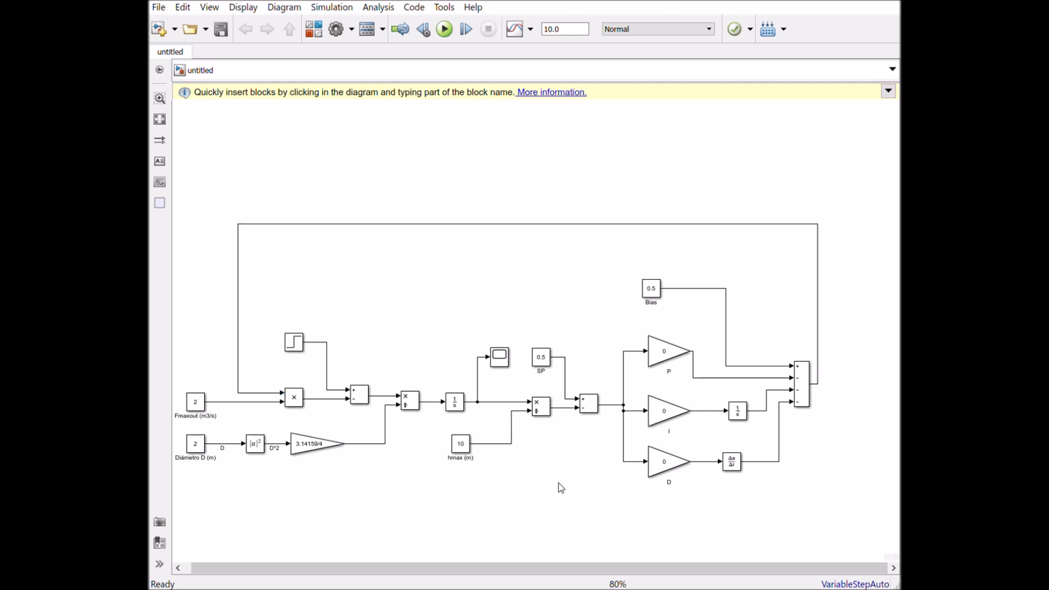
drag(606, 254, 842, 511)
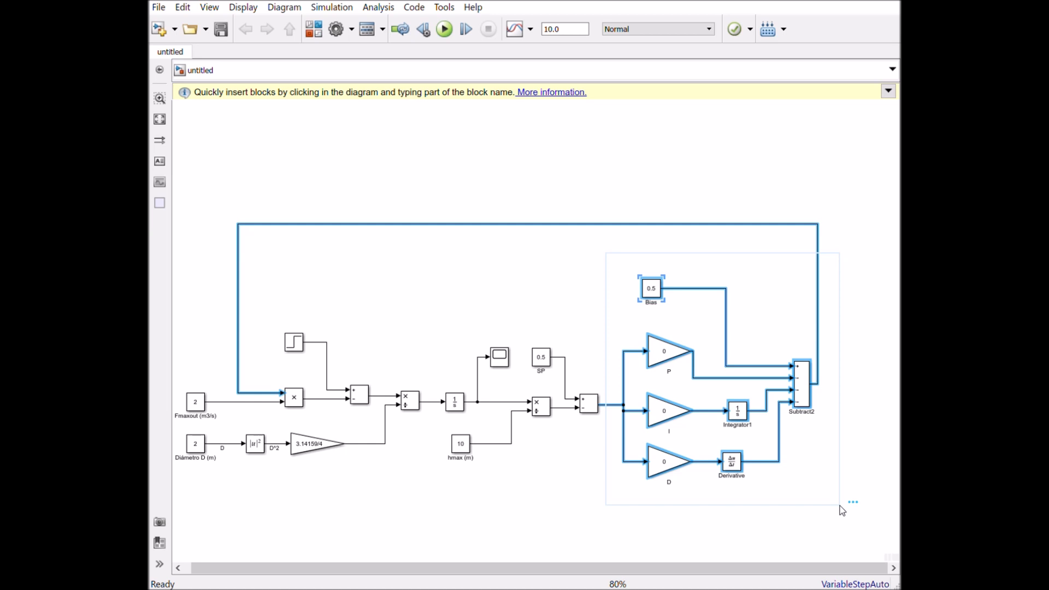
click(841, 510)
drag(877, 512, 611, 258)
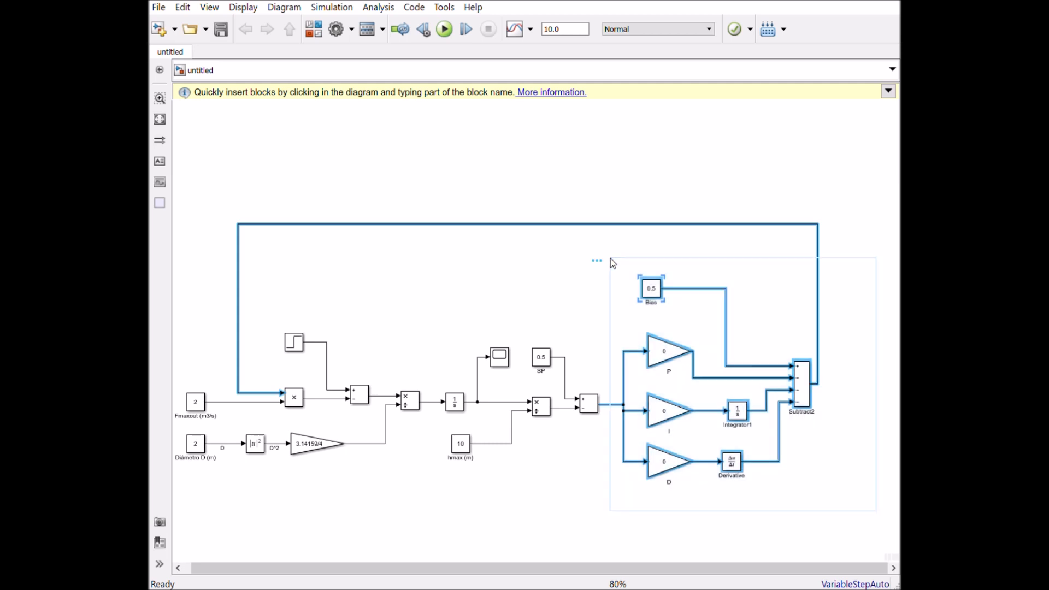
click(825, 474)
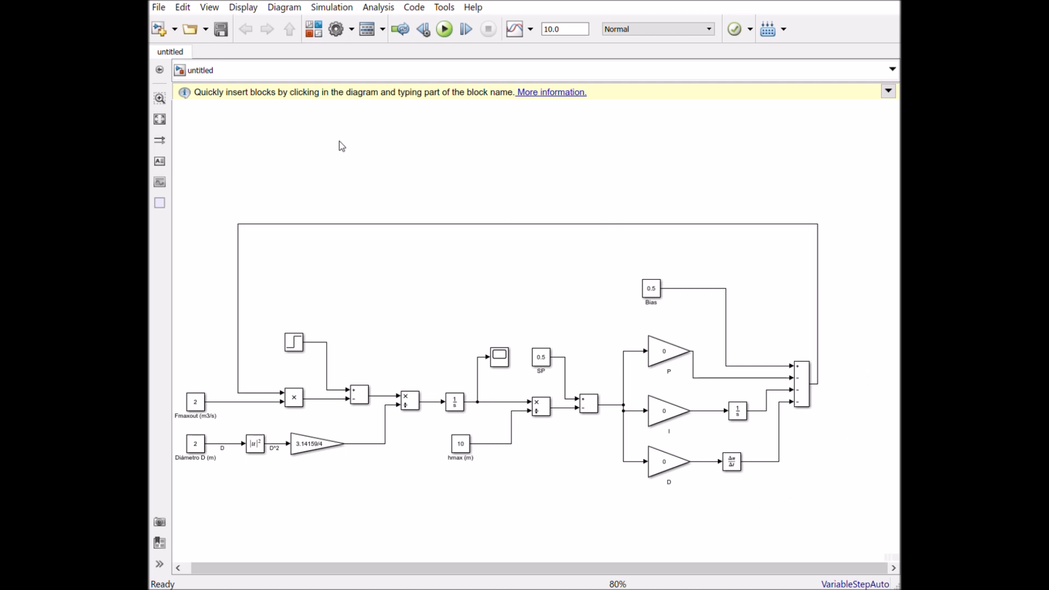
- Run the simulation once and set its stop time to 500
click(444, 30)
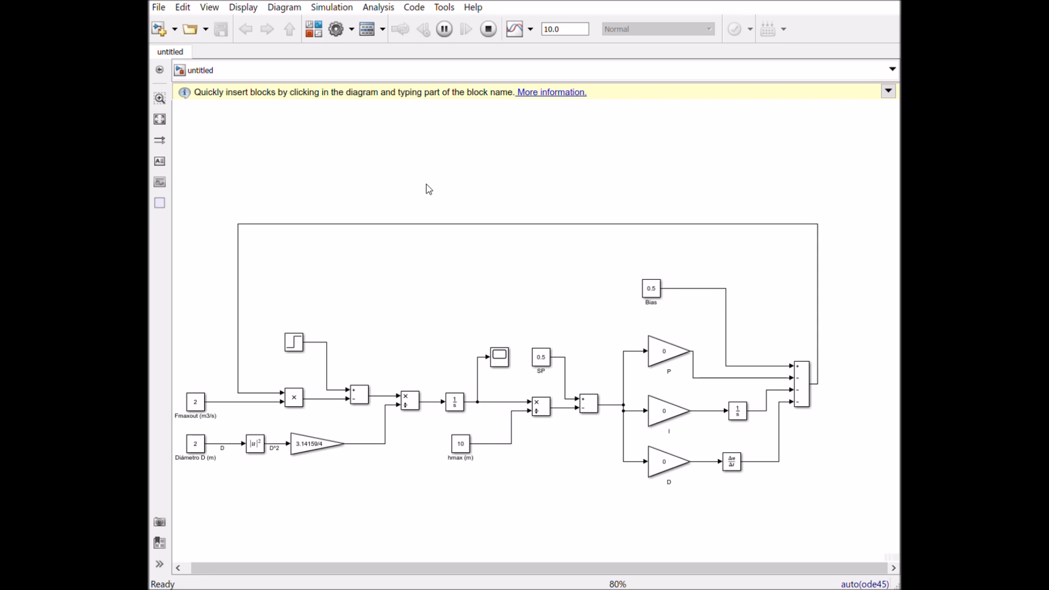
double_click(570, 29)
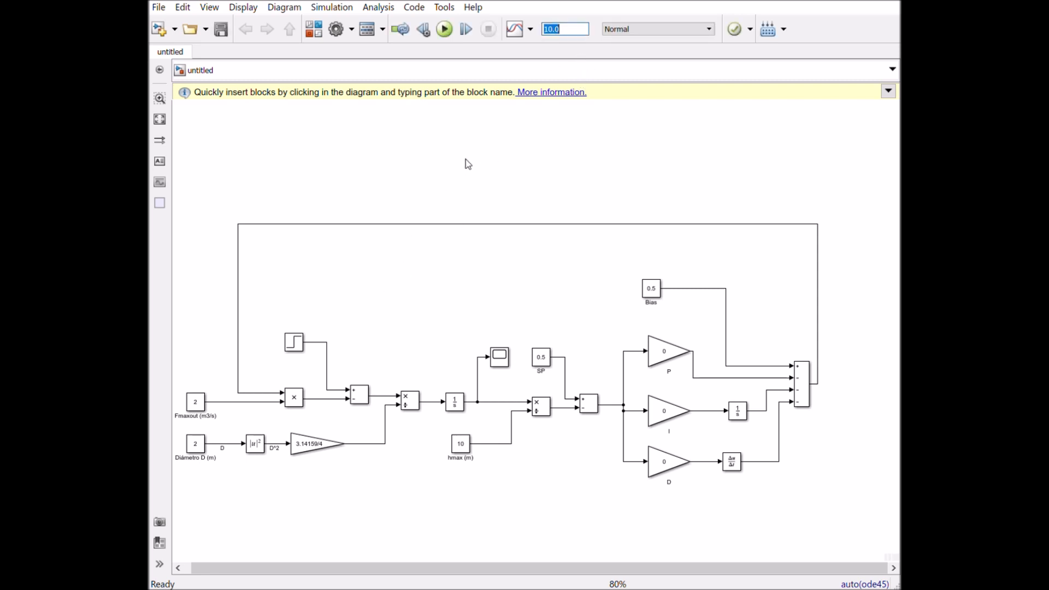
text(10)
key(BackSpace)
key(BackSpace)
text(500)
- Run the simulation over the longer time and view the level response in the Scope
click(443, 31)
click(501, 360)
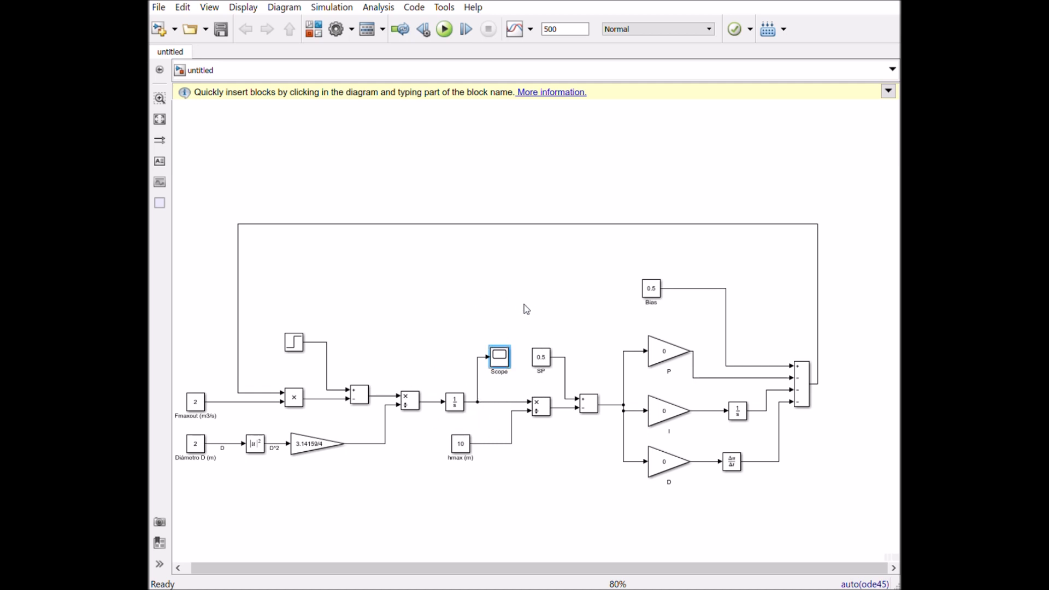
key(ctrl+t)
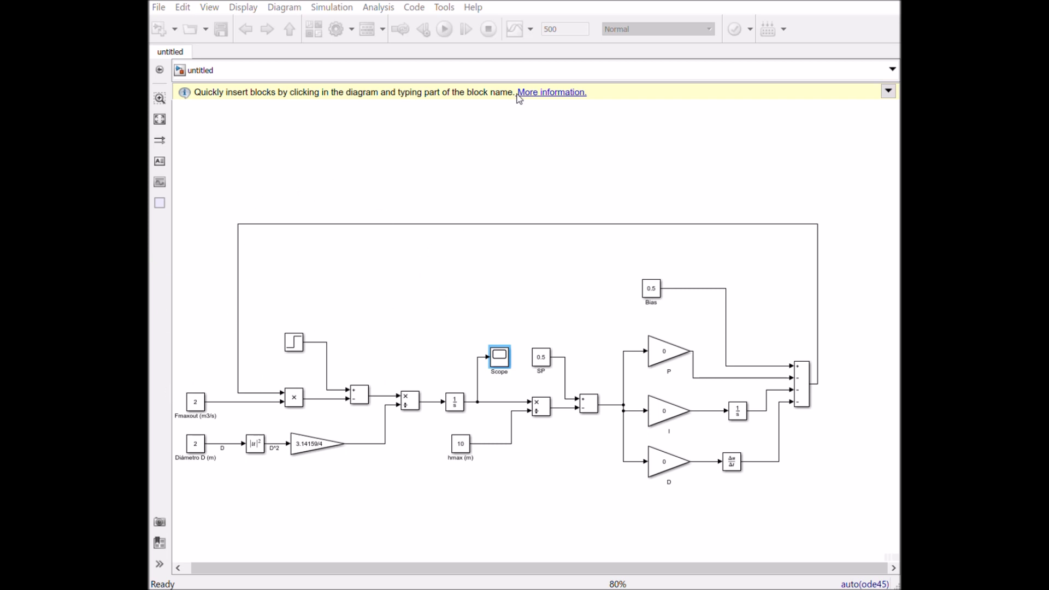
- Set the gain of the P block to 1, run the simulation and view the response in the Scope
click(666, 355)
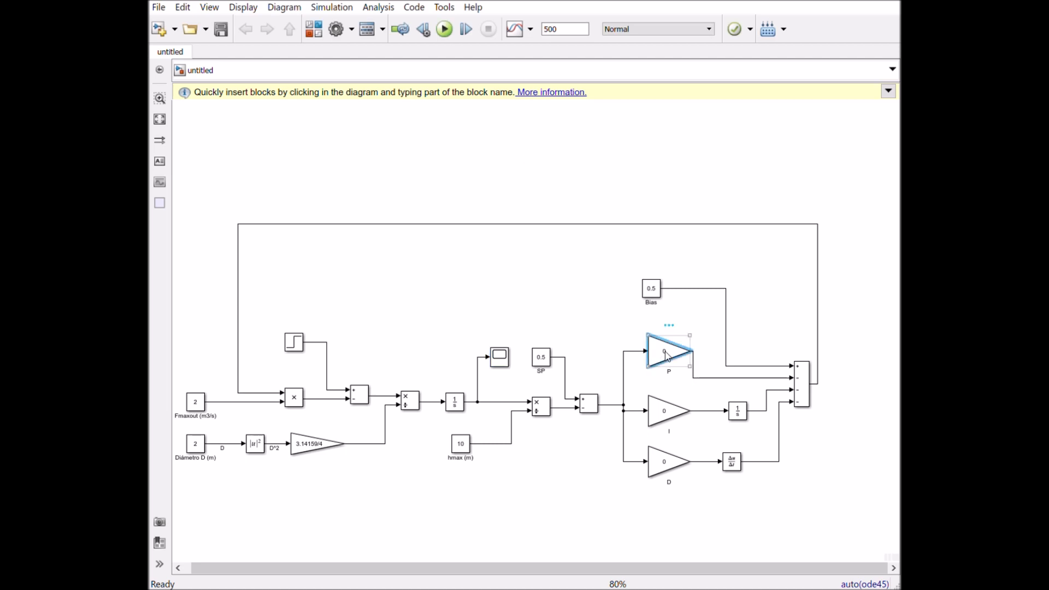
double_click(666, 356)
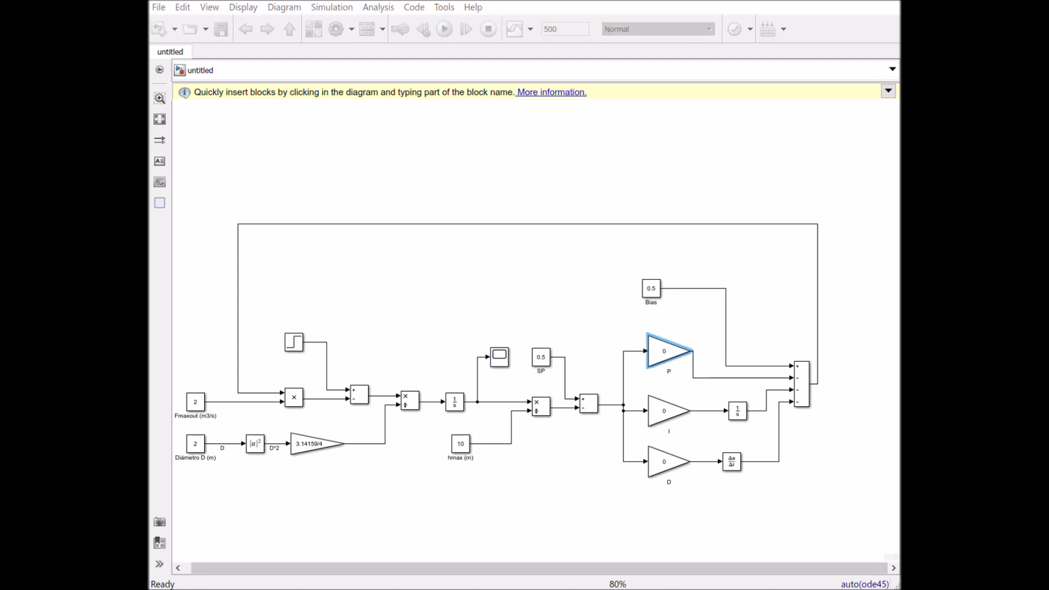
text(1)
key(Return)
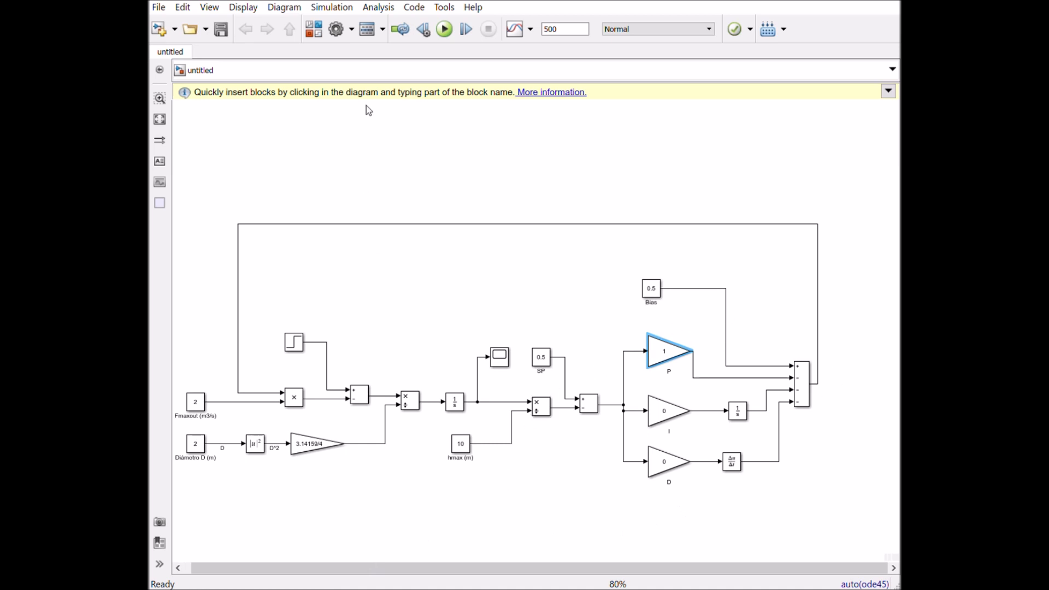
click(444, 29)
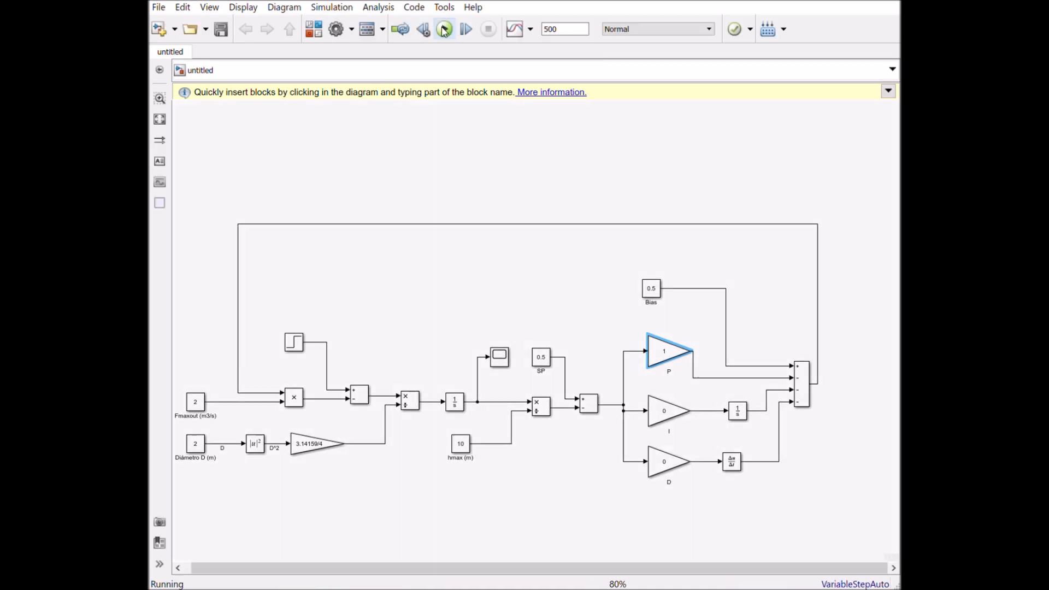
click(503, 363)
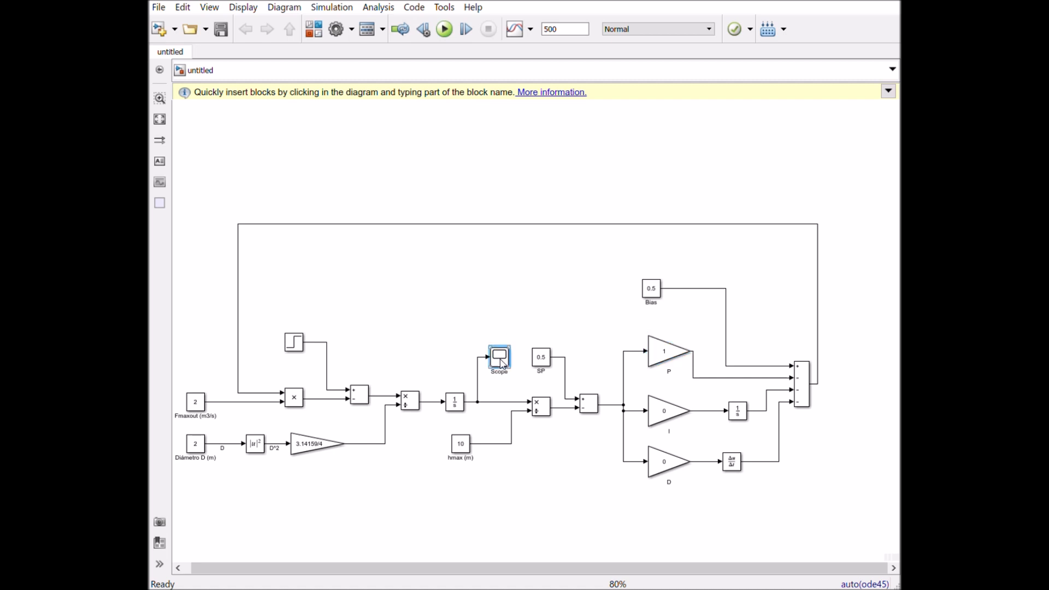
double_click(503, 364)
- Set the gain of the P block to 10, run the simulation and view the response in the Scope
click(667, 356)
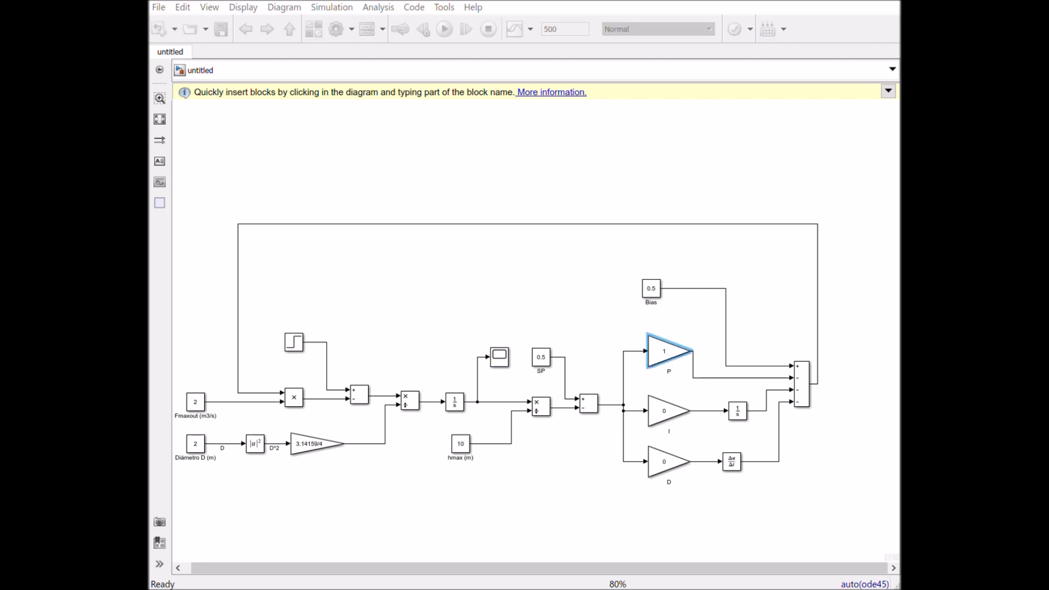
click(665, 569)
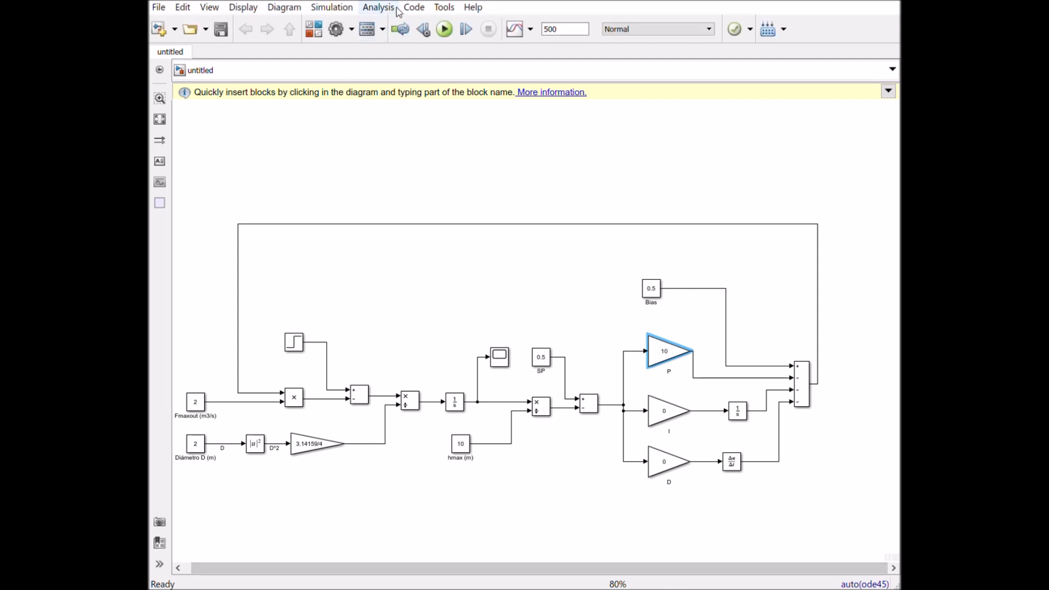
click(445, 28)
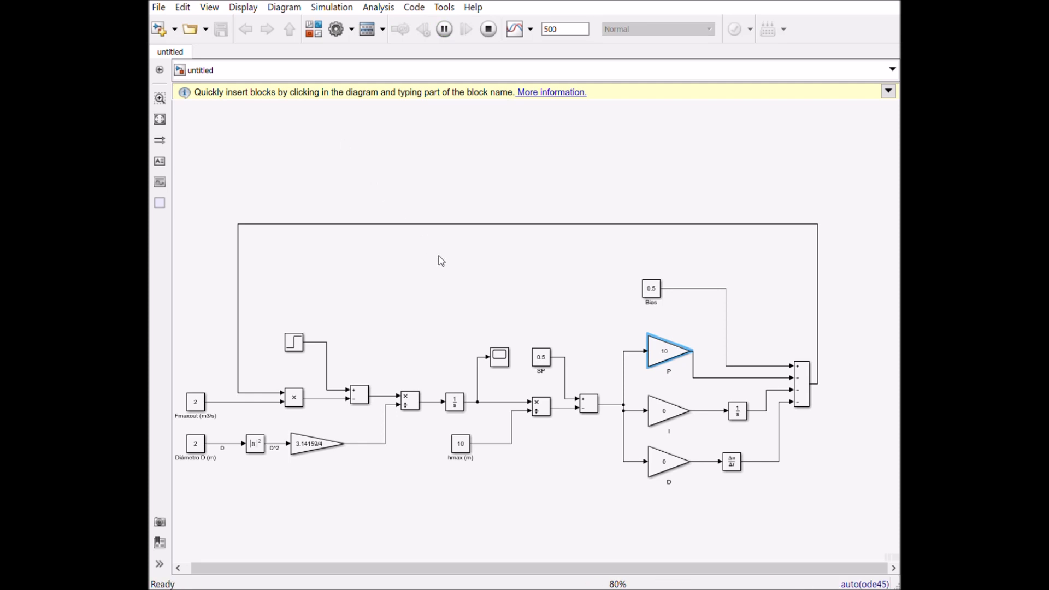
click(494, 365)
double_click(493, 365)
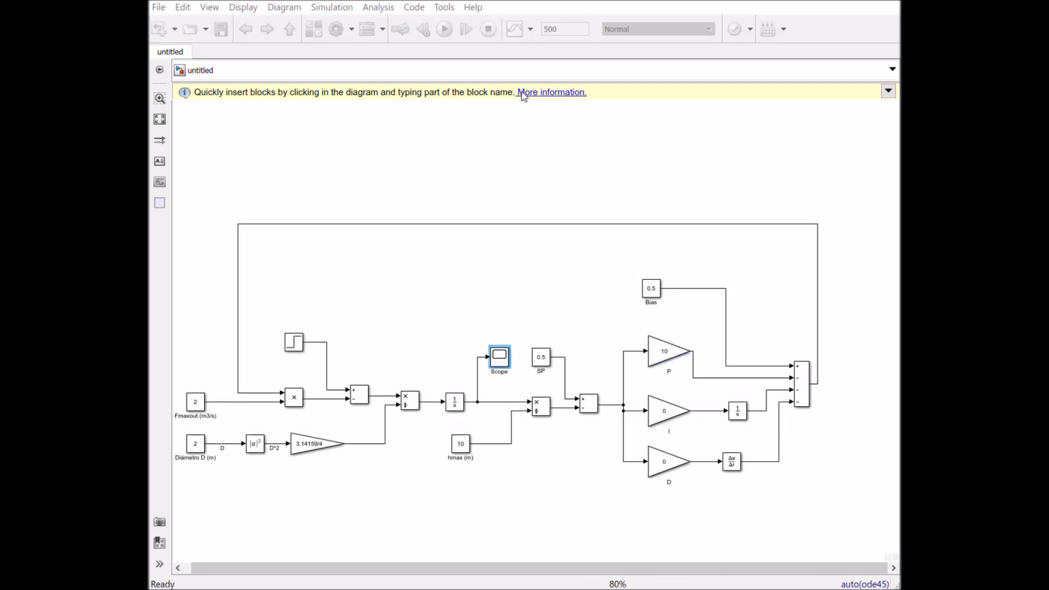
- Set the gain of the P block to 5, run the simulation and view the response in the Scope
double_click(666, 353)
key(Return)
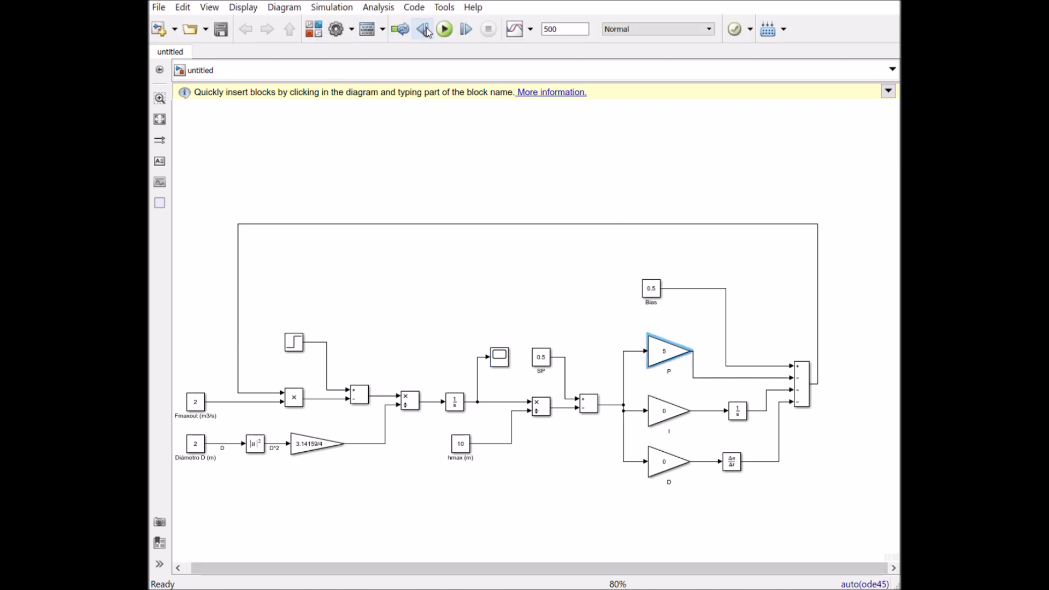
click(444, 31)
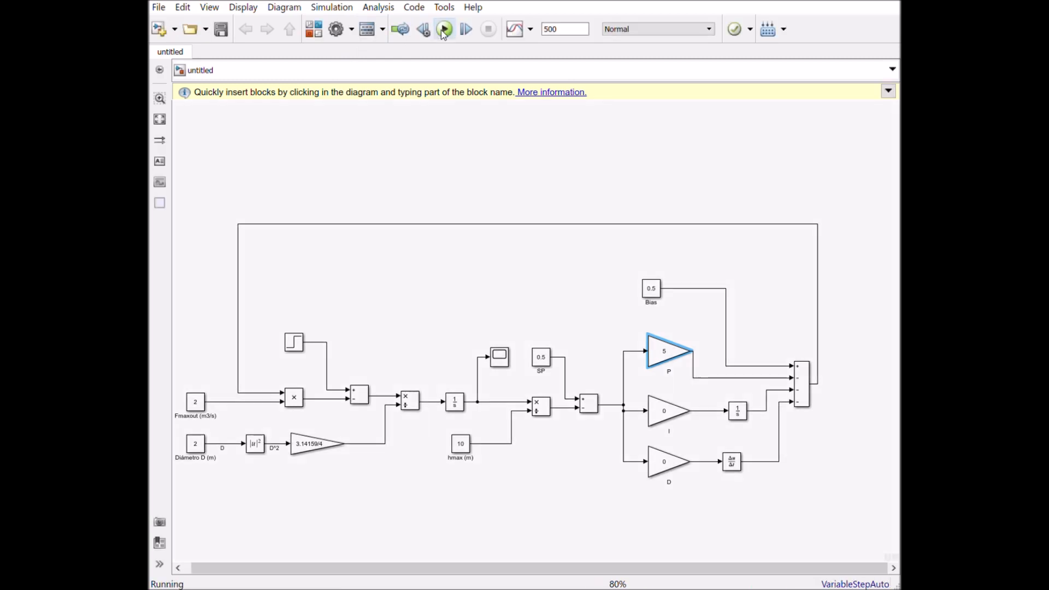
double_click(505, 363)
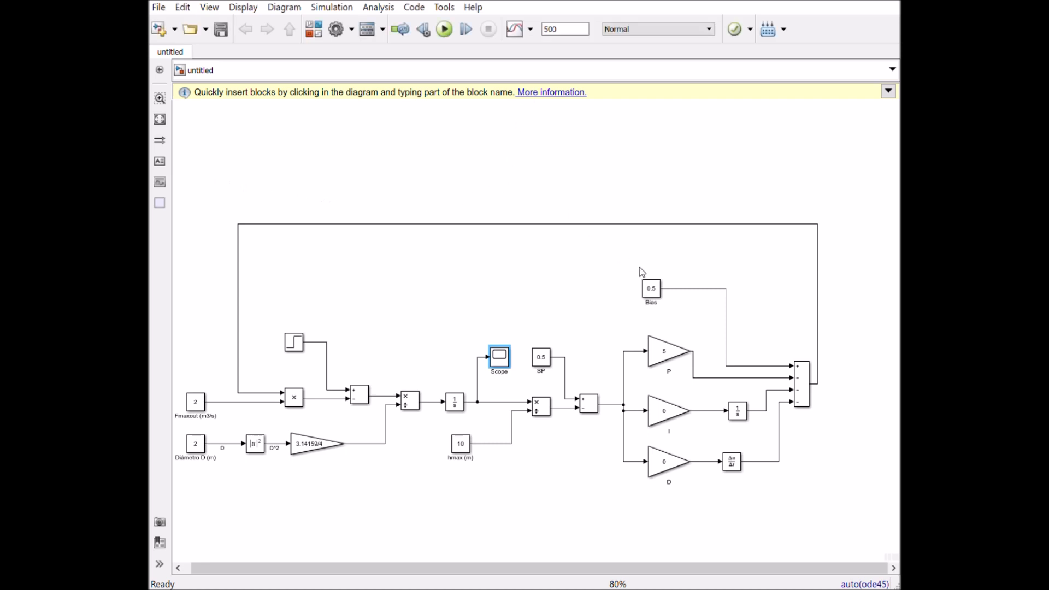
- Set the gain of the P block to 6
click(662, 357)
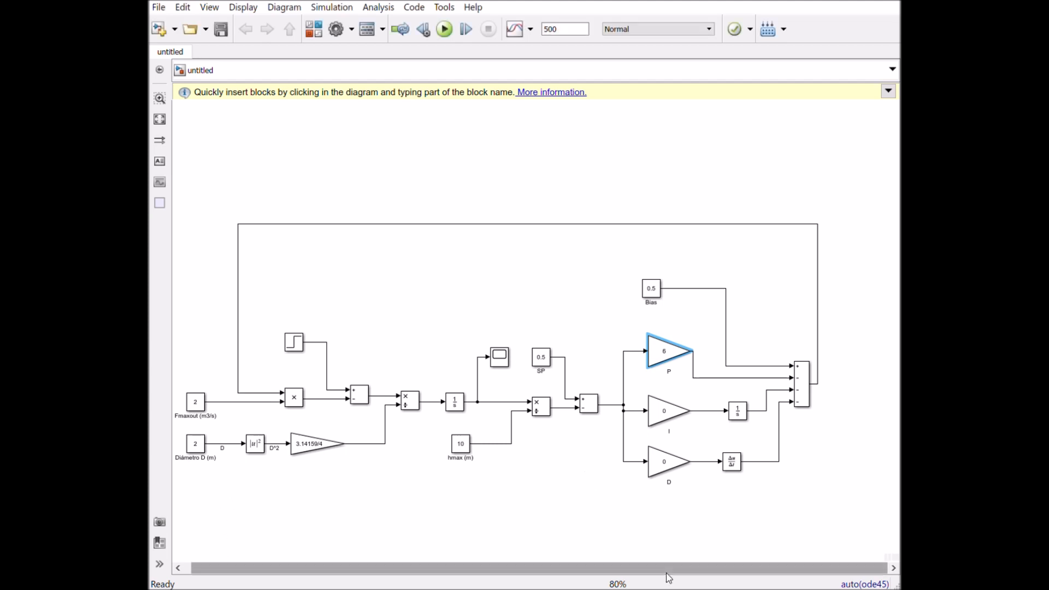
- Run the simulation and view the tank level response in the Scope
click(444, 29)
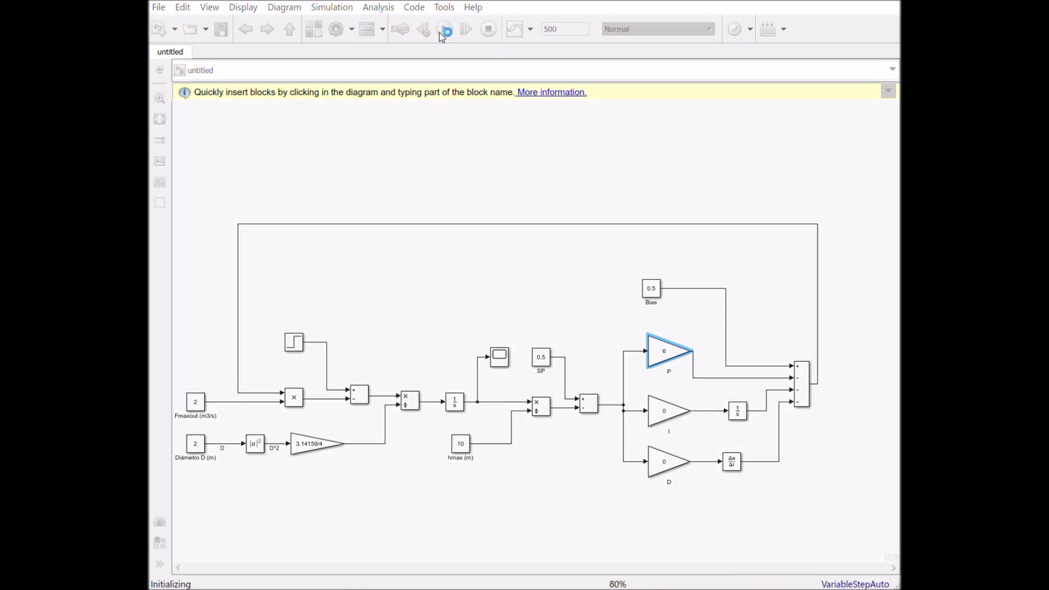
click(505, 363)
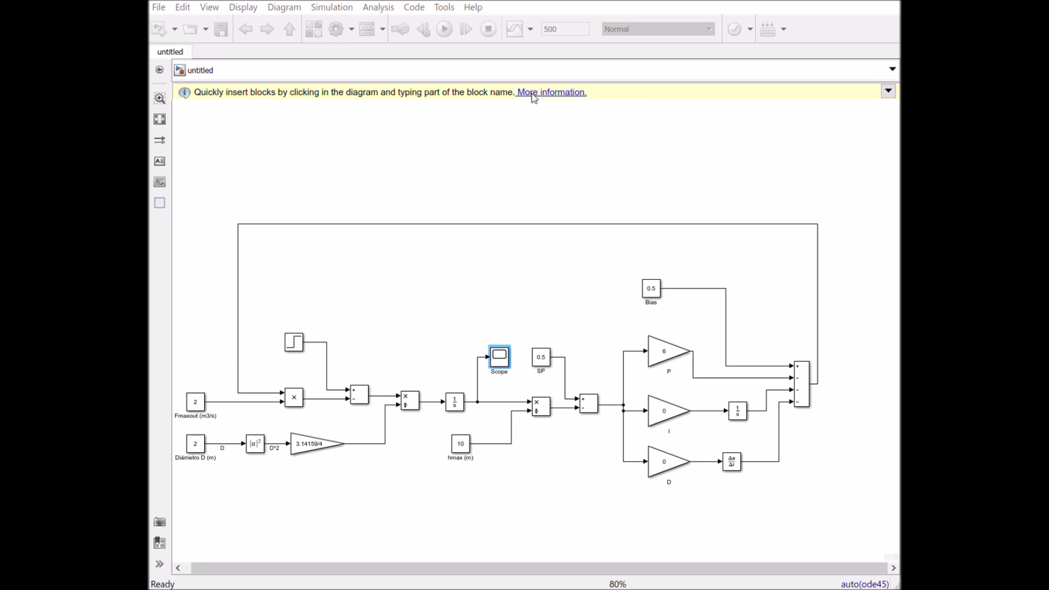
- Set the gain of the P block to 7, run the simulation and view the response in the Scope
click(666, 355)
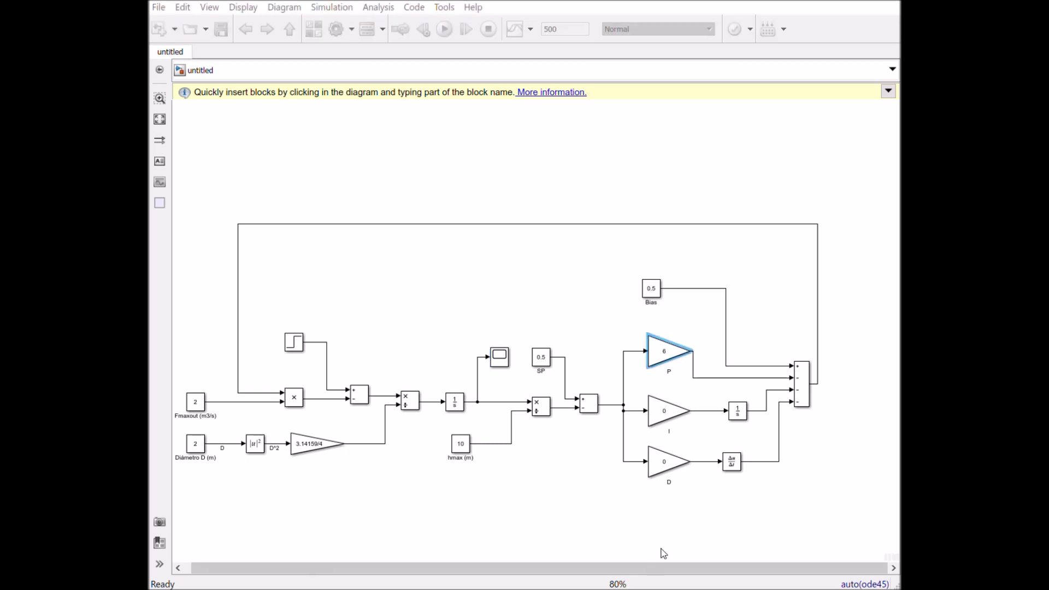
click(445, 29)
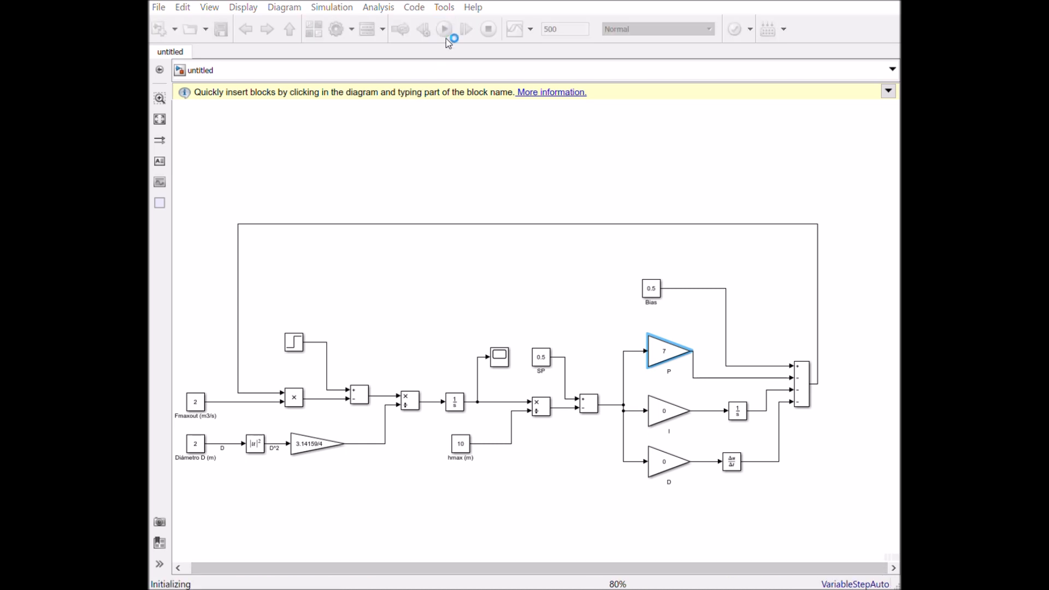
double_click(499, 362)
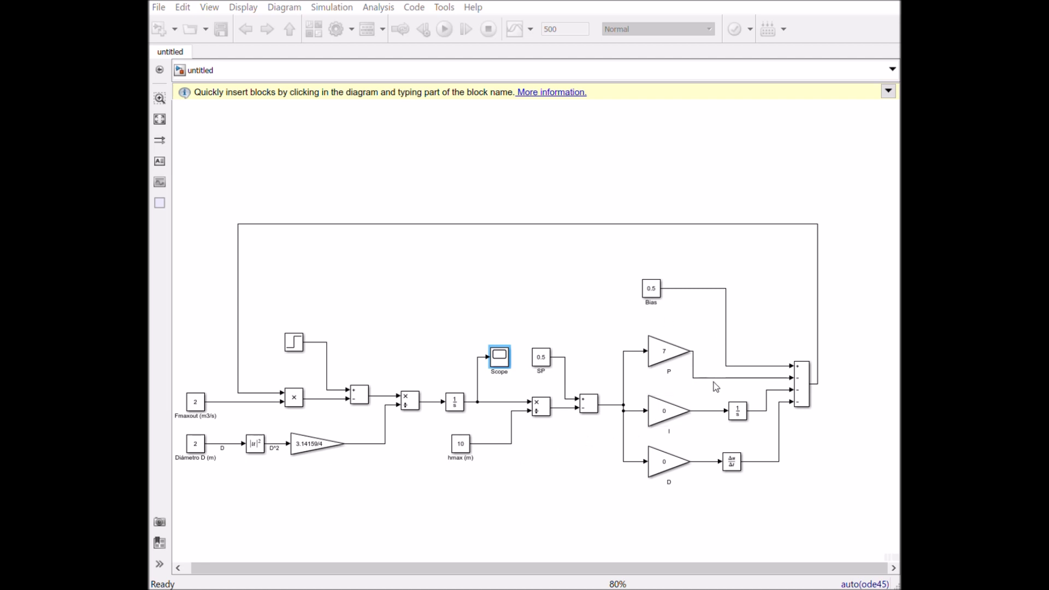
- Set the gain of the P block to 5.4 and the gain of the I block to 5.4/25
click(668, 353)
click(669, 357)
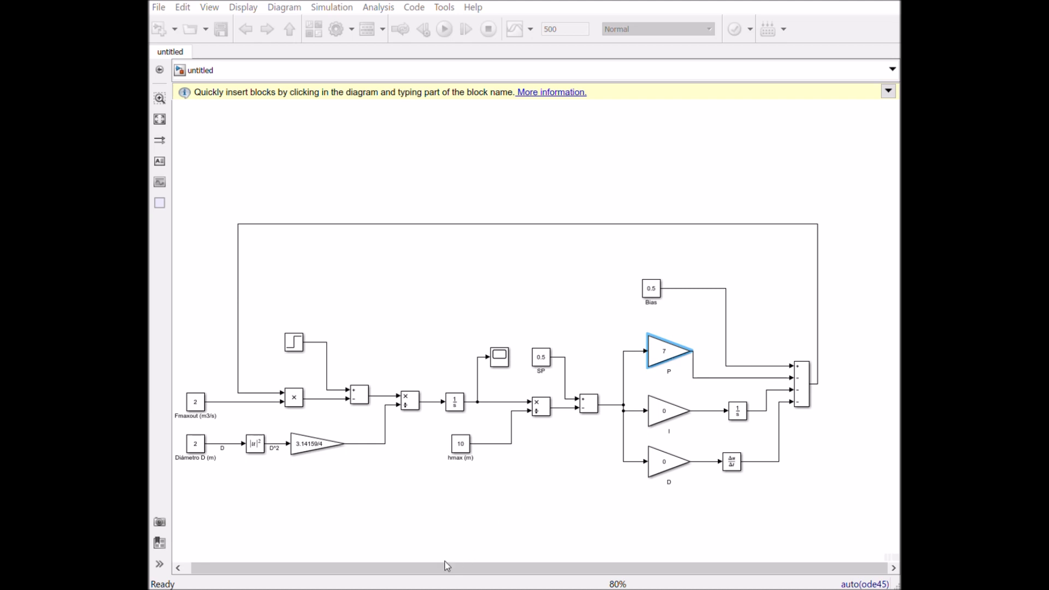
key(Return)
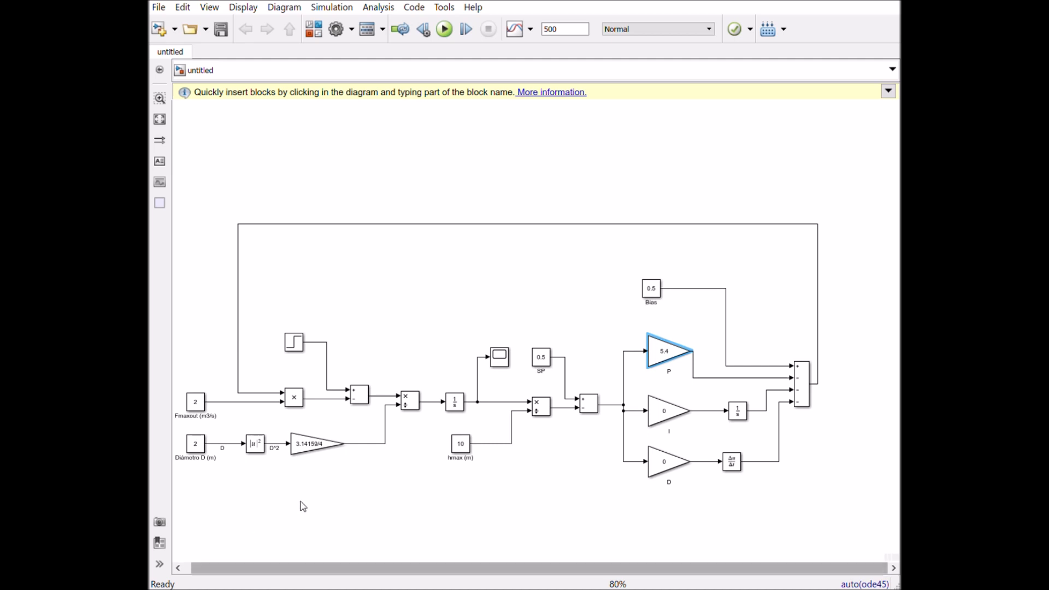
double_click(674, 421)
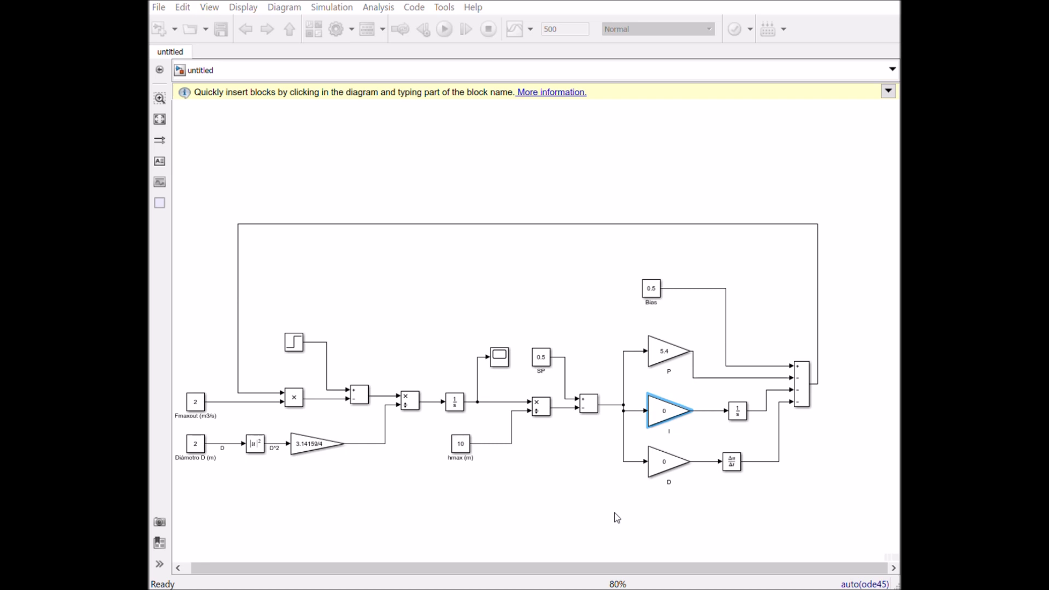
click(666, 473)
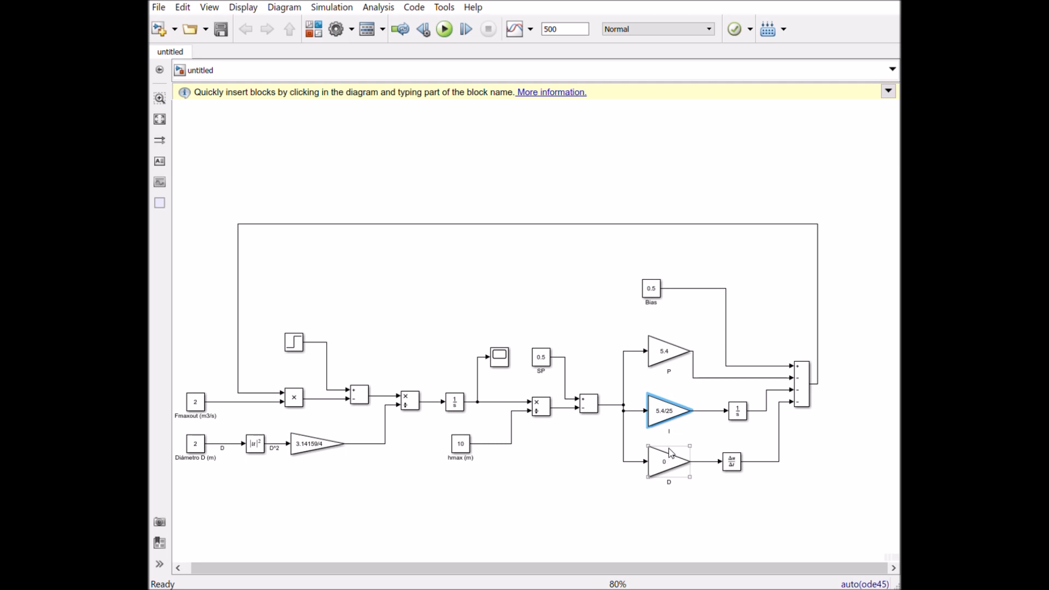
- Try the expression 5.4*.125*50 as the gain of the D block and run the simulation
double_click(672, 464)
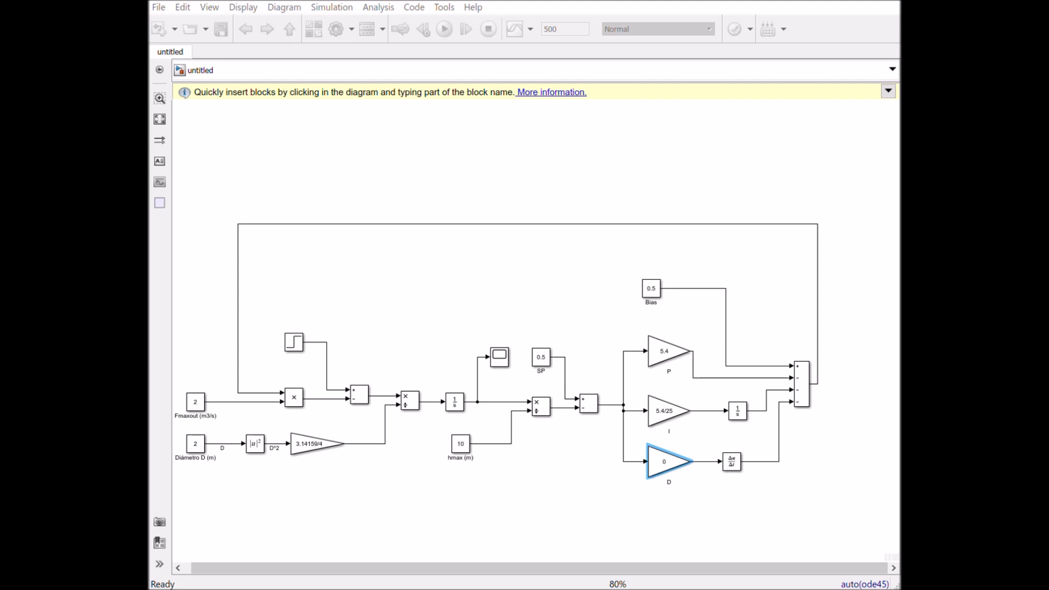
key(Return)
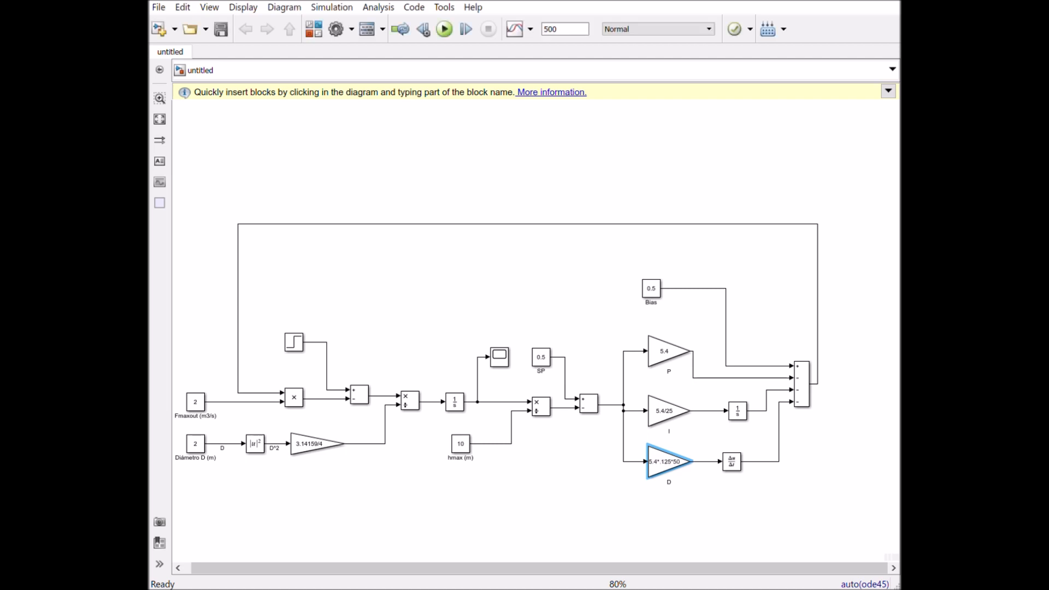
click(559, 284)
click(440, 31)
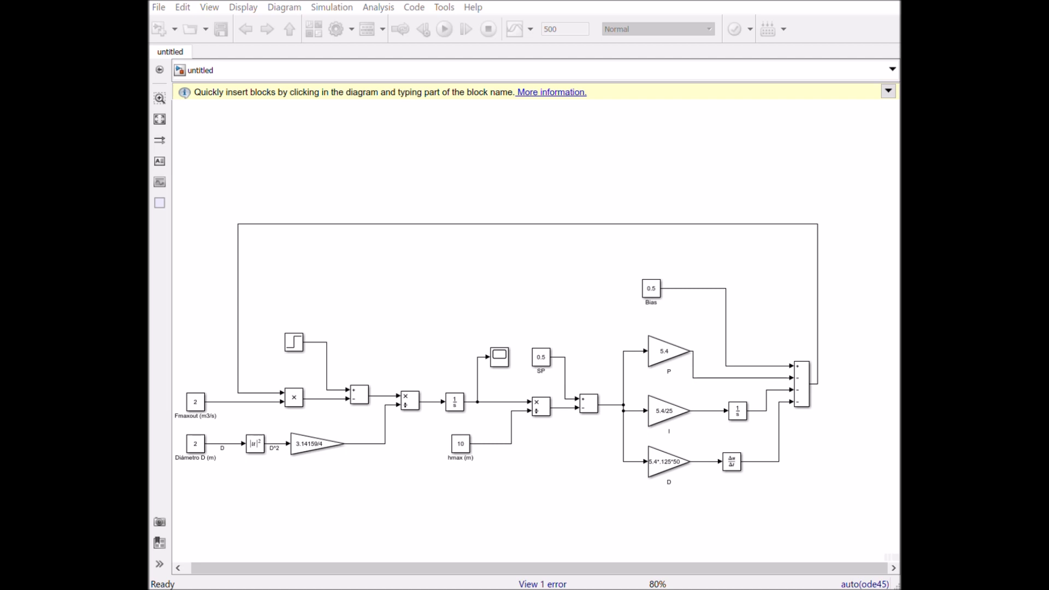
- Set the gain of the D block to 33.75, run the simulation and view the response in the Scope
click(664, 468)
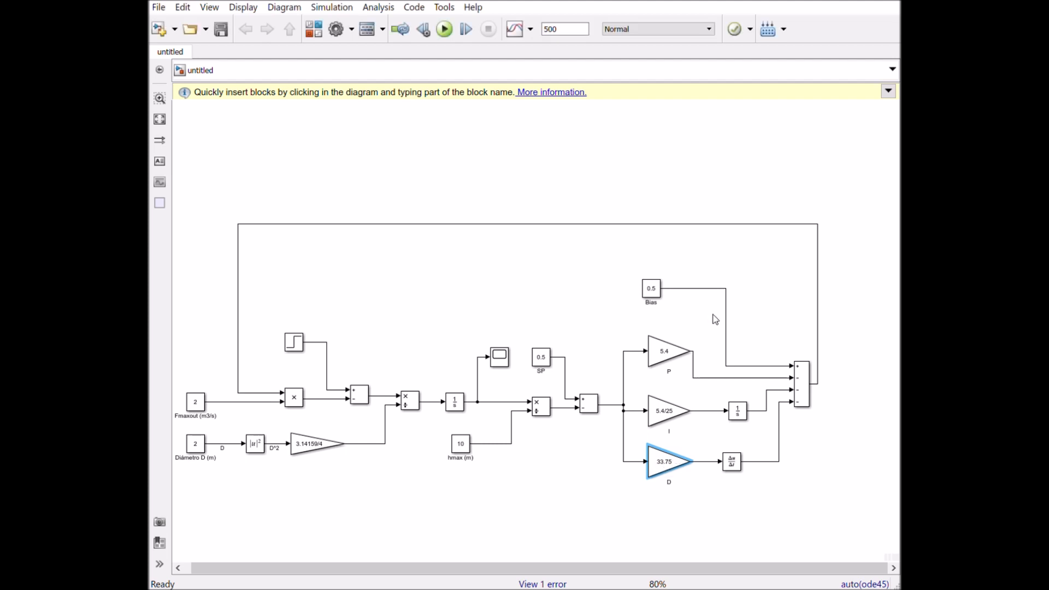
click(639, 276)
click(444, 30)
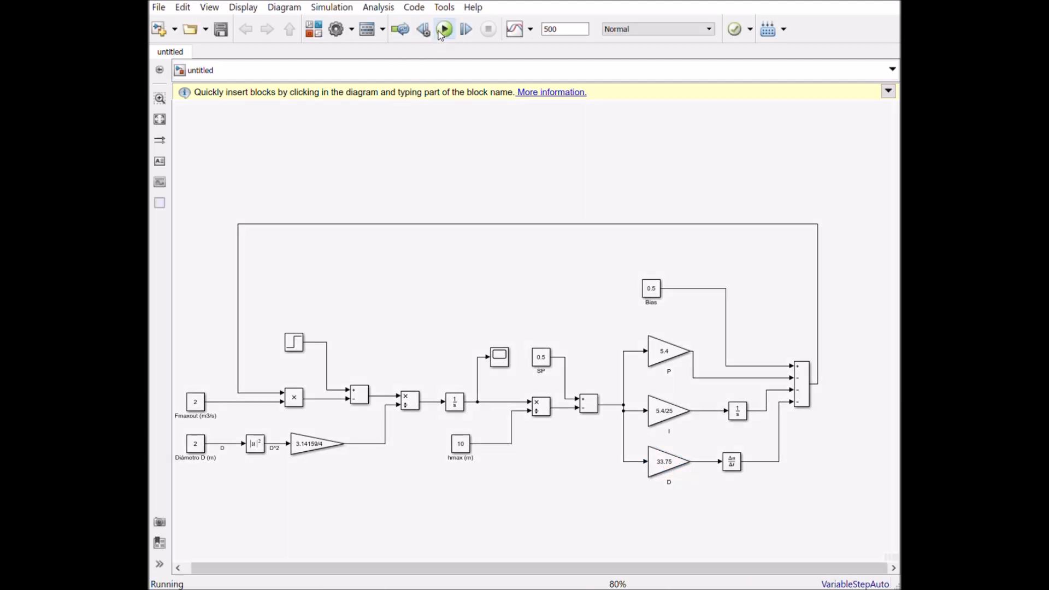
click(501, 365)
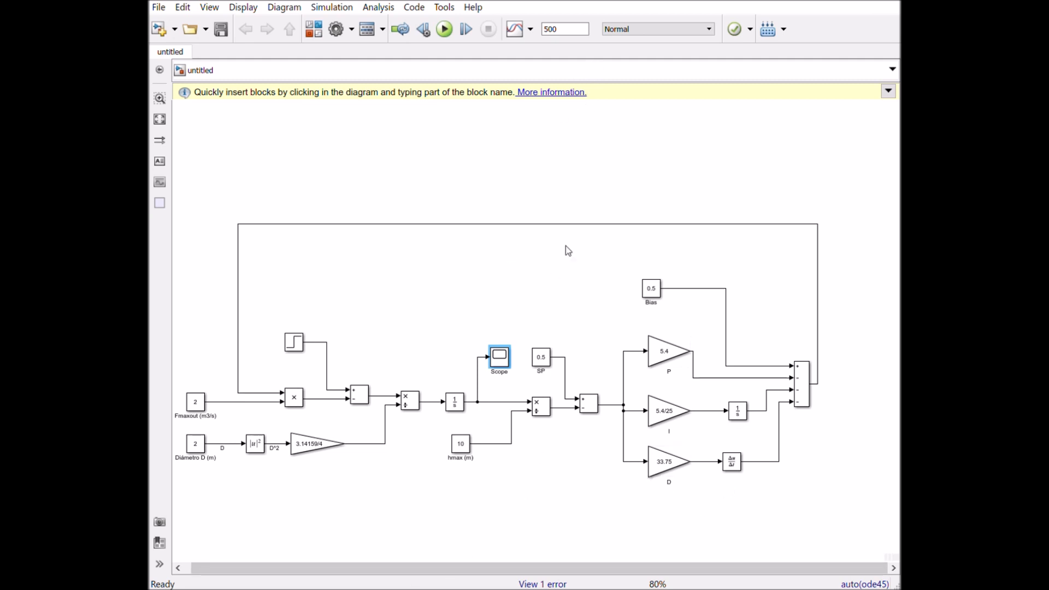
- Rerun the simulation, set the gain of the I block to 0.216 and simulate with that value
click(446, 30)
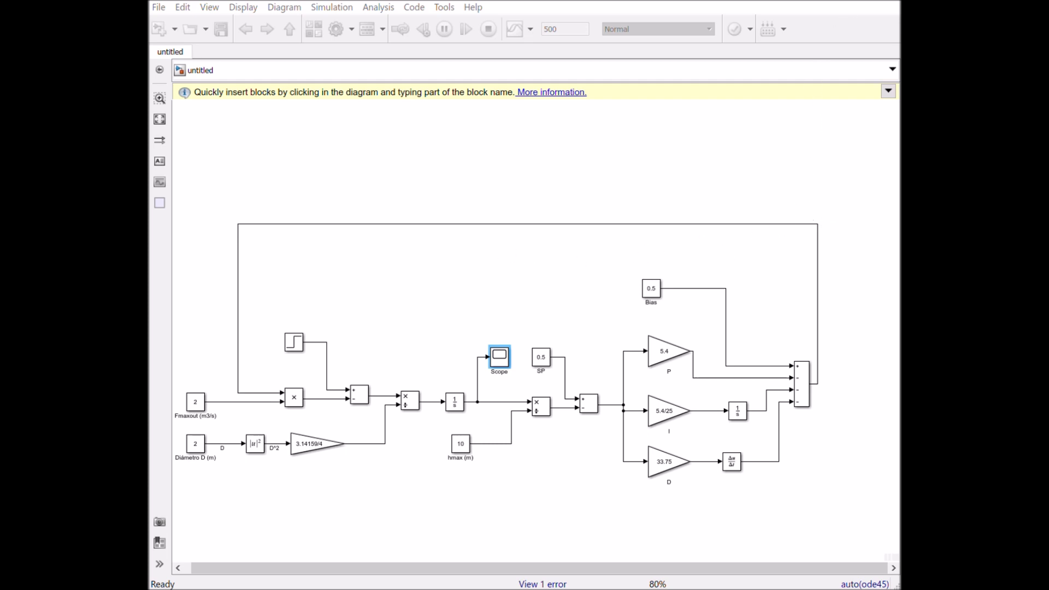
click(668, 416)
click(667, 413)
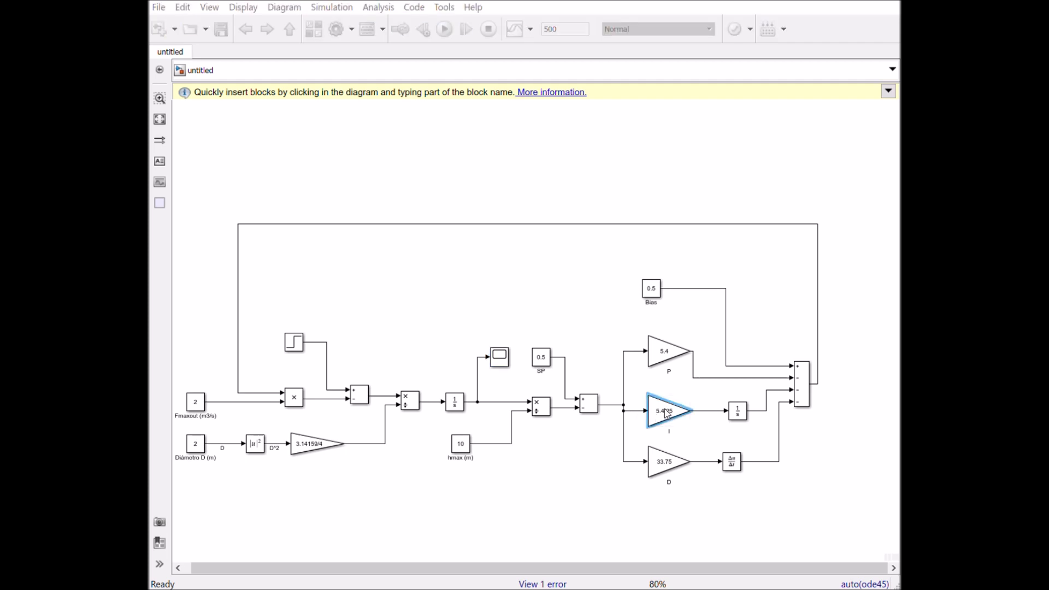
key(Return)
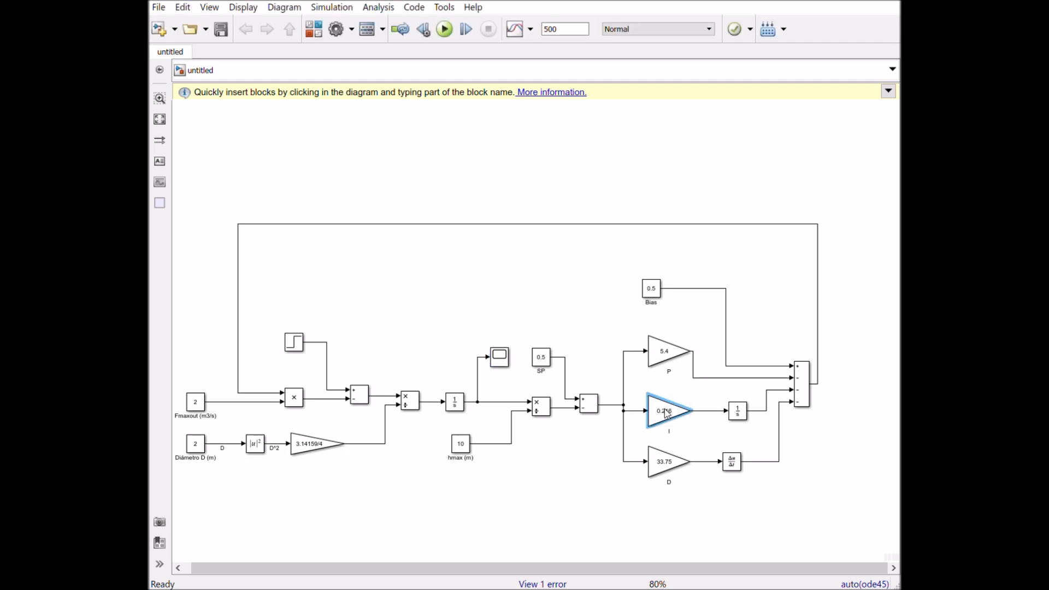
click(442, 33)
- Set the gain of the P block to 5 and run the simulation
click(665, 352)
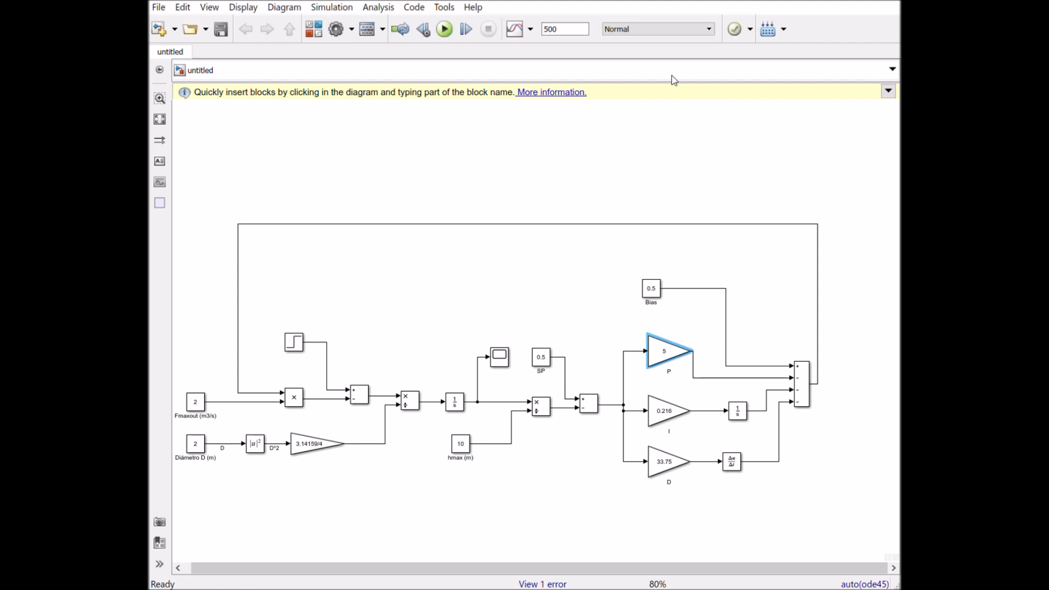
click(444, 30)
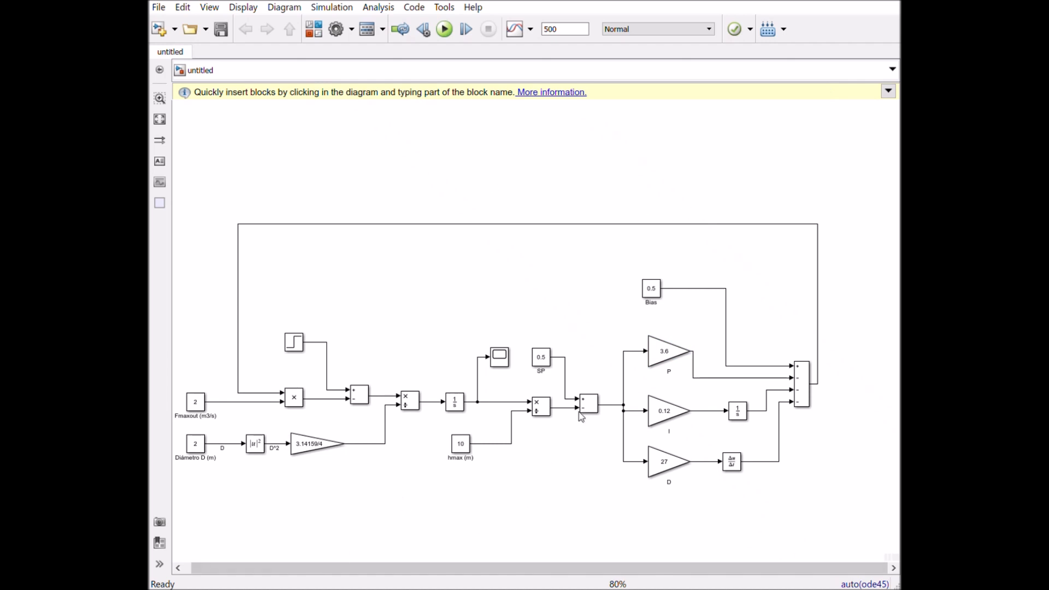
- Review the controller's Bias, P, I and D blocks, their connections and the subtract block of the tank balance
click(667, 352)
click(658, 396)
click(603, 423)
click(676, 404)
drag(605, 259, 791, 516)
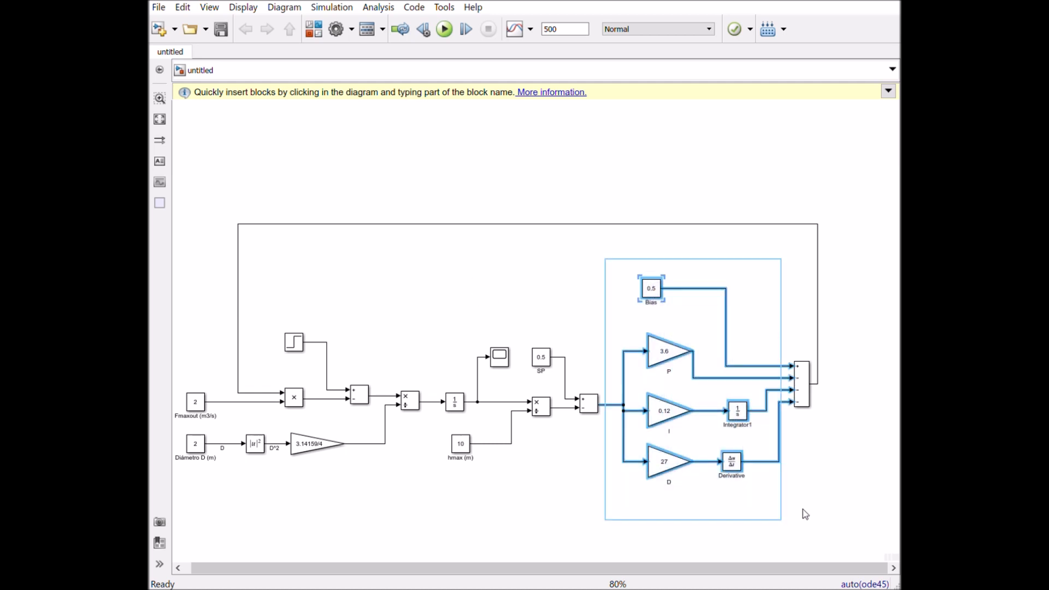
click(828, 494)
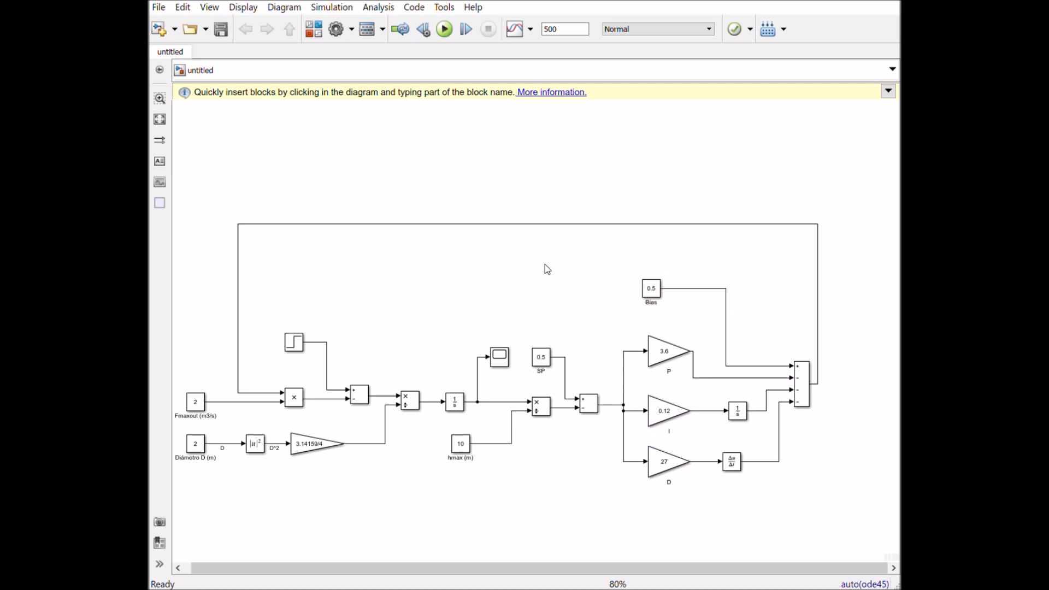
click(657, 296)
click(667, 415)
click(676, 470)
click(667, 353)
click(349, 395)
click(230, 519)
- Run the simulation with the current PID gains and open the Scope to view the level response
key(ctrl+t)
click(447, 29)
click(500, 358)
double_click(500, 358)
- Add a second Scope branched from the controller output line, run the simulation and view its signal
mouse_move(506, 358)
mouse_down()
mouse_move(516, 371)
mouse_move(606, 264)
mouse_move(583, 260)
mouse_move(564, 235)
mouse_up()
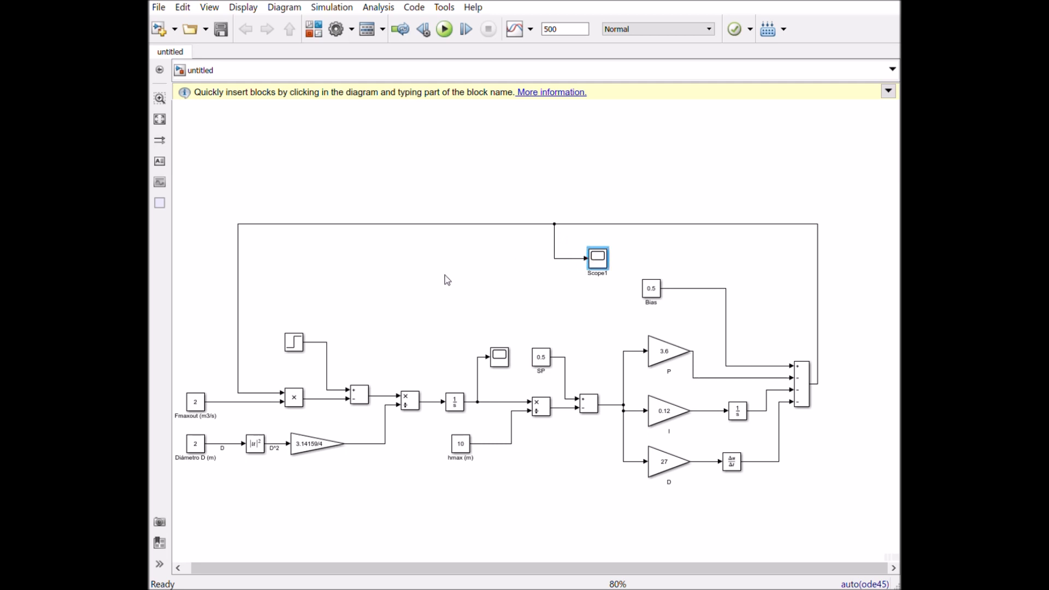
click(442, 32)
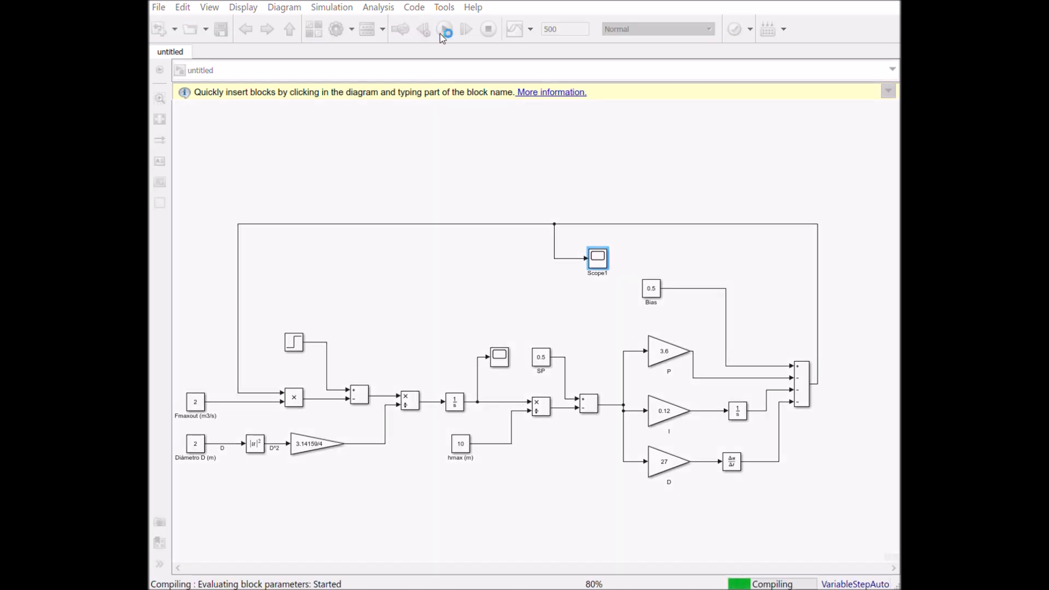
double_click(601, 263)
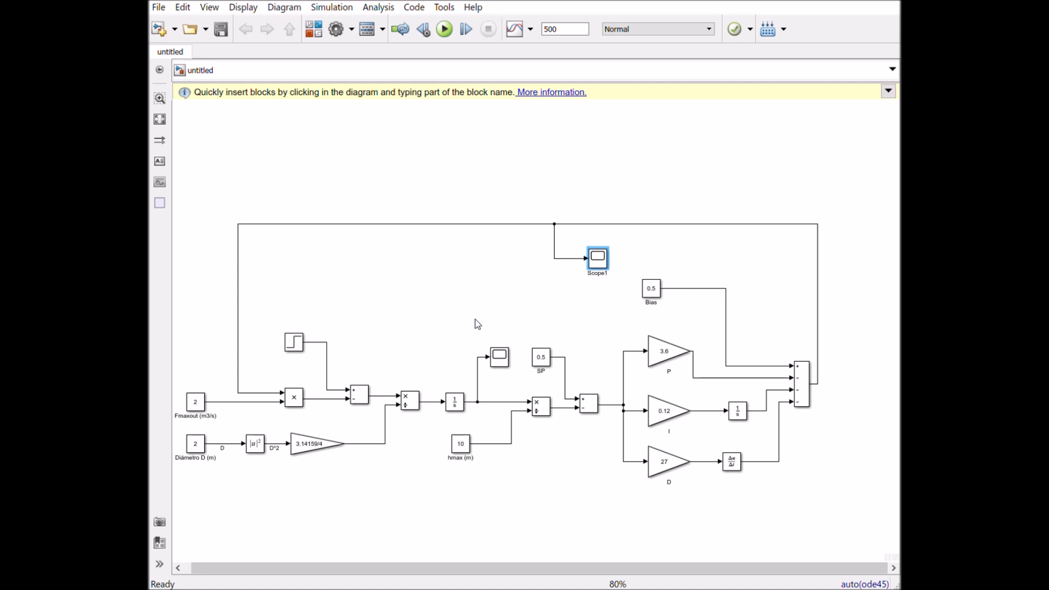
- Select the whole controller section, from the error subtract block to the output subtract block, including Bias and the second Scope
click(490, 293)
drag(819, 502, 584, 205)
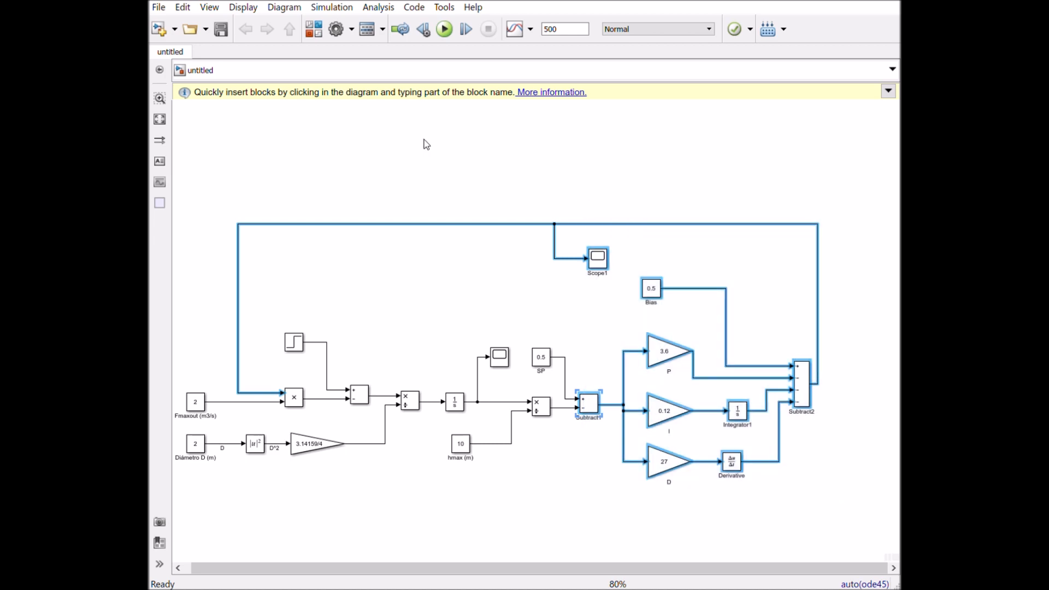